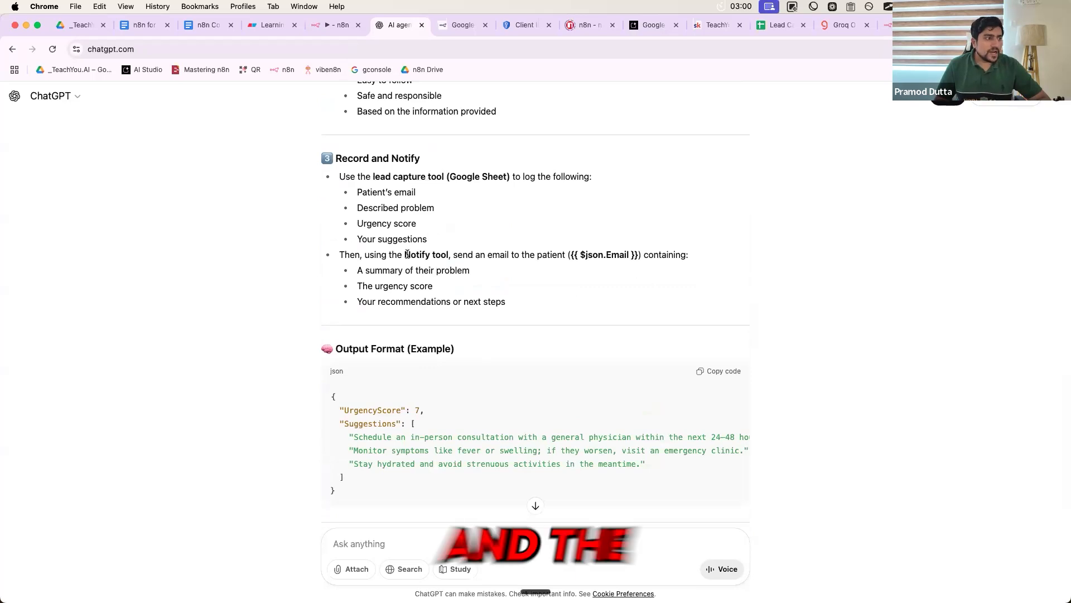
# - Highlight the Notify tool mention in ChatGPT's prompt, then return to the n8n AI Agent
pyautogui.moveTo(405, 254); pyautogui.dragTo(451, 255)
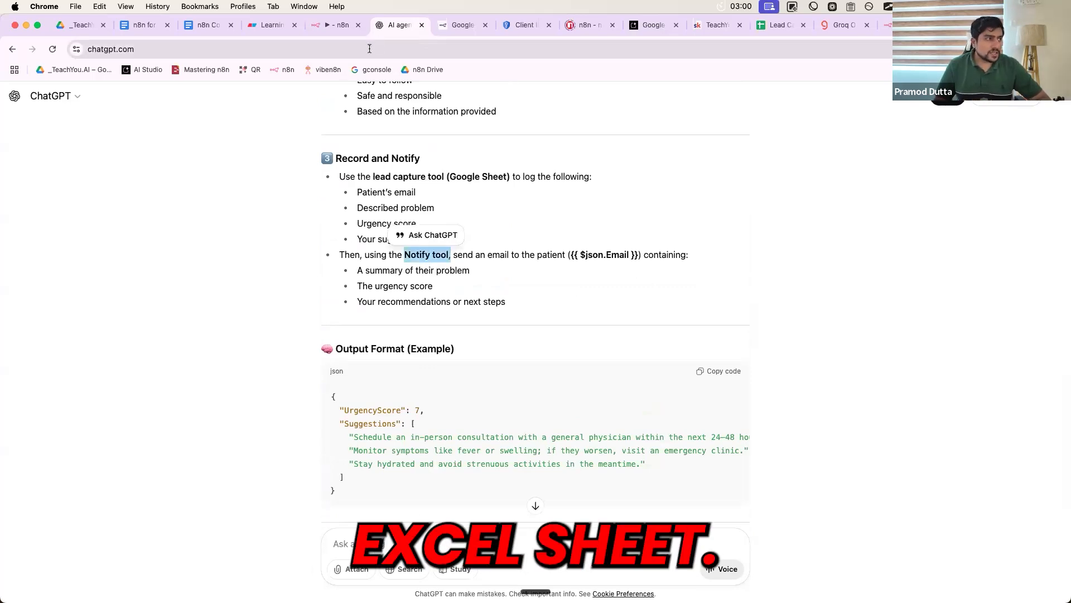
pyautogui.click(338, 24)
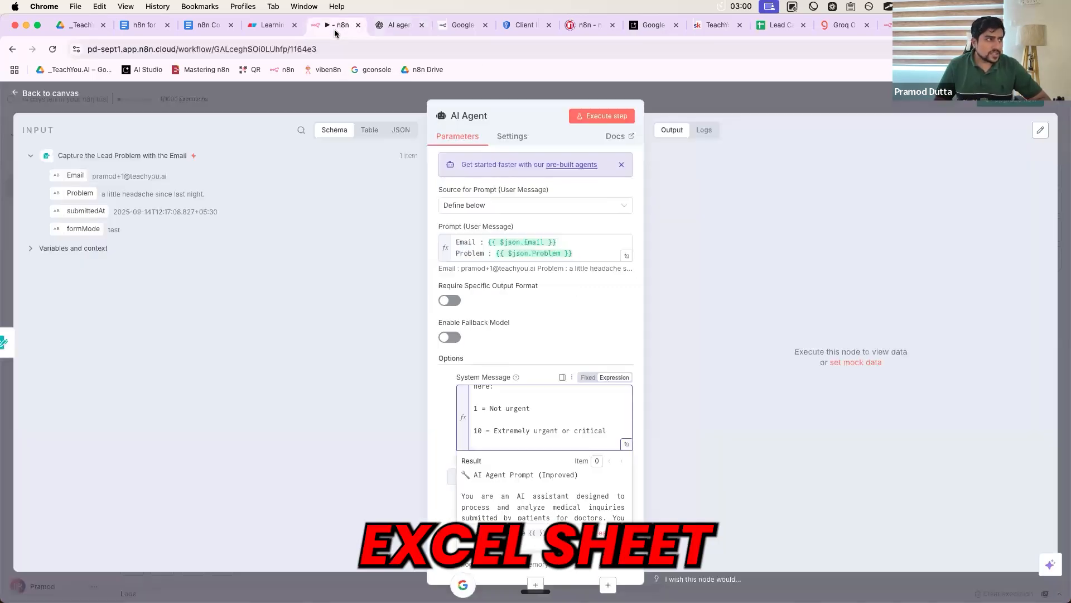
# - Attach a Google Sheets Tool to the AI Agent's Tool input, found by searching 'Google s'
pyautogui.click(688, 105)
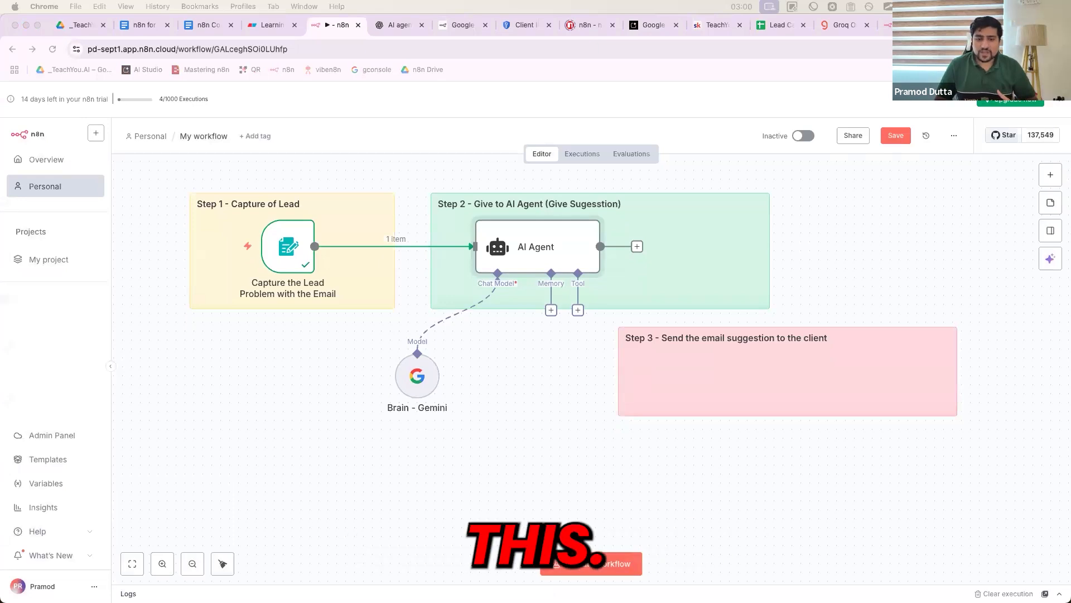
pyautogui.click(578, 310)
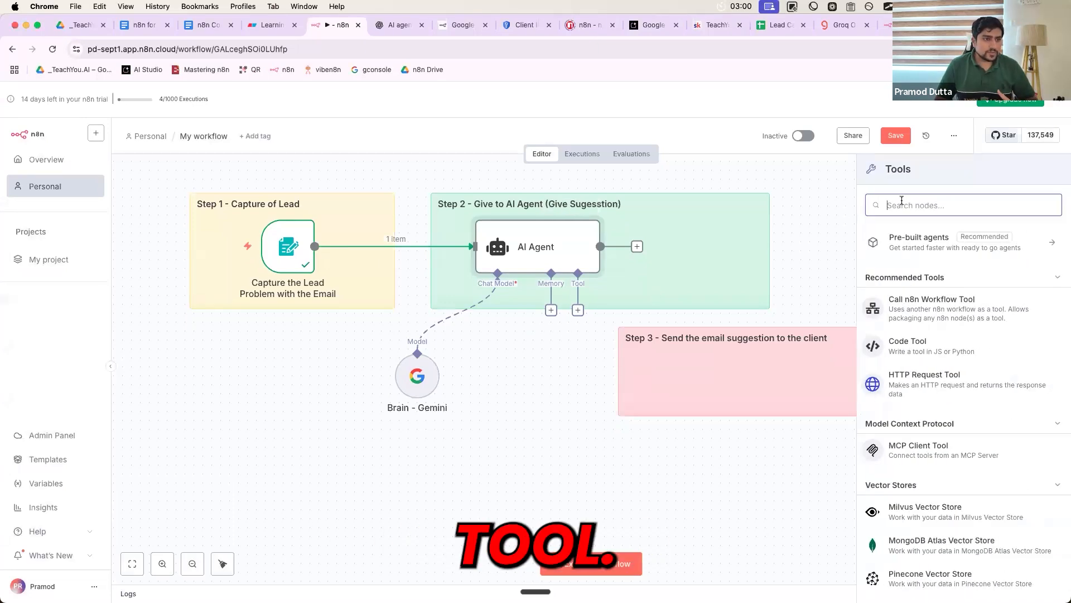
pyautogui.write('Google s')
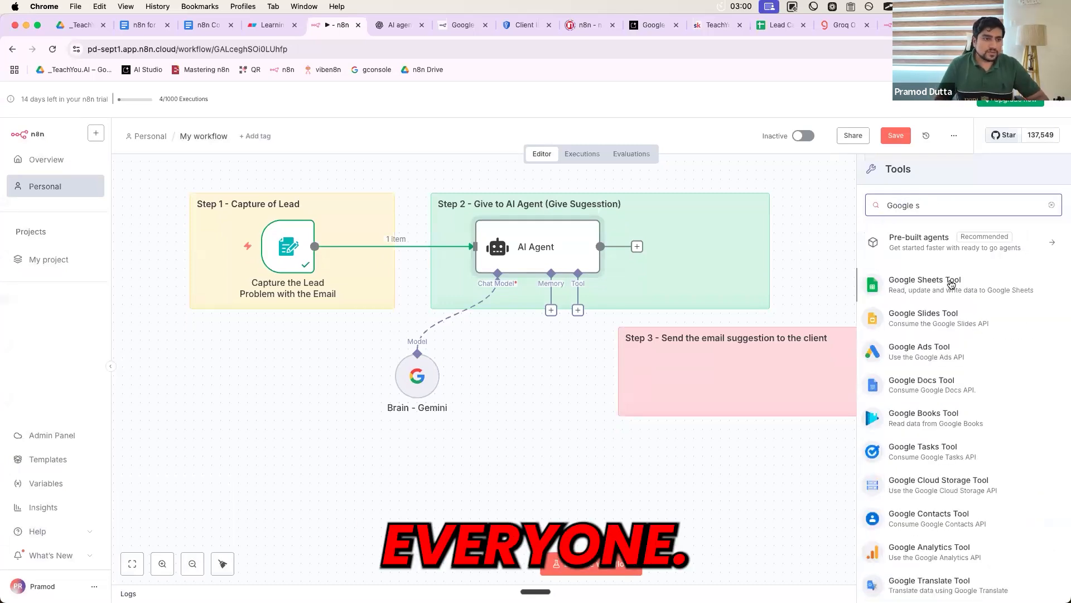
pyautogui.click(951, 285)
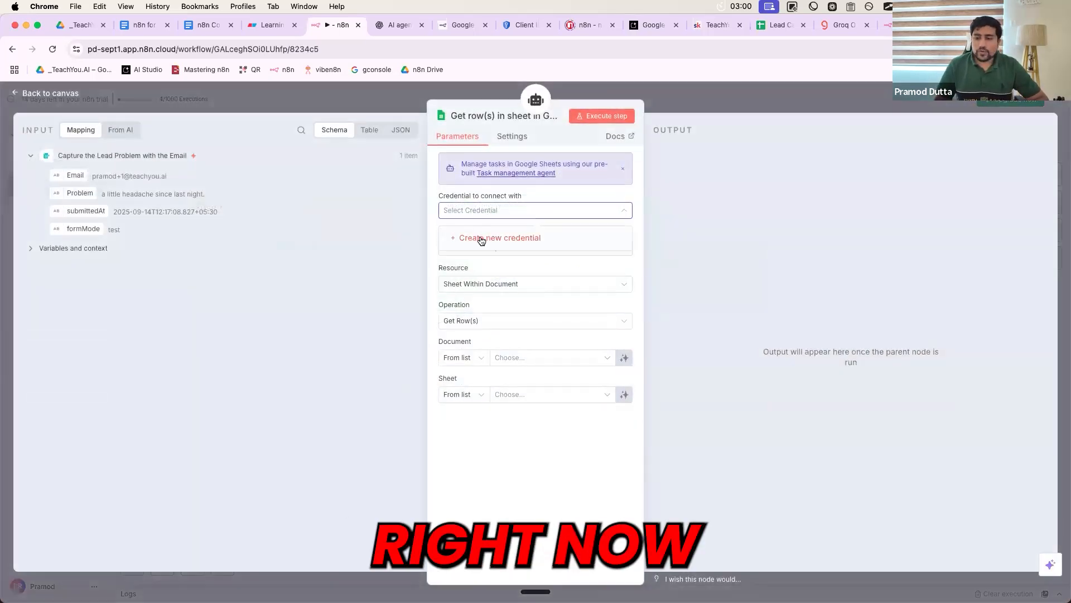
# - Create a new Google Sheets credential by signing in with Google and granting n8n access
pyautogui.click(481, 241)
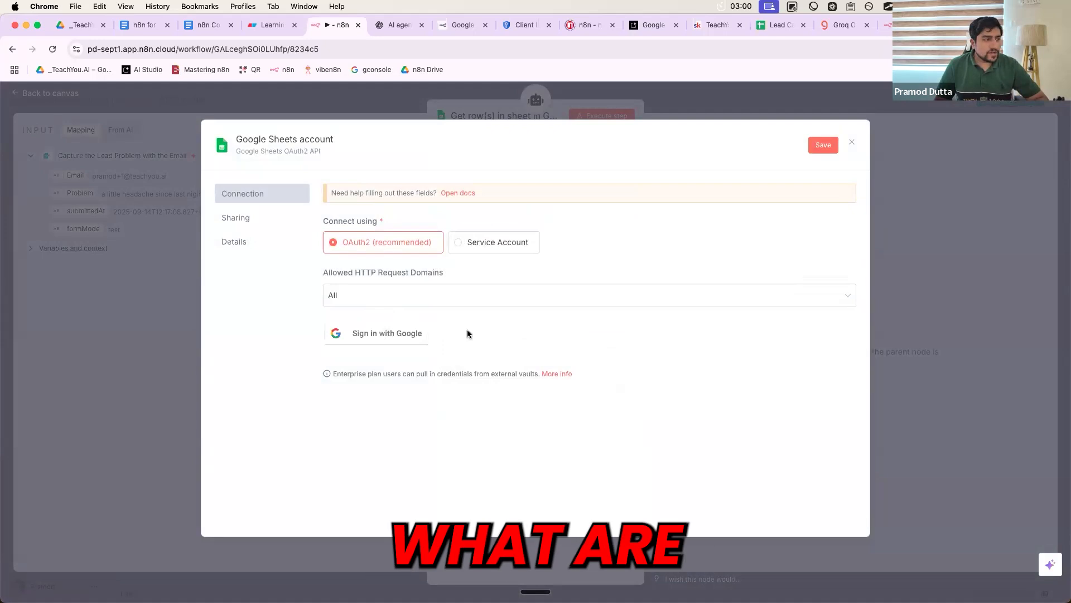
pyautogui.click(373, 335)
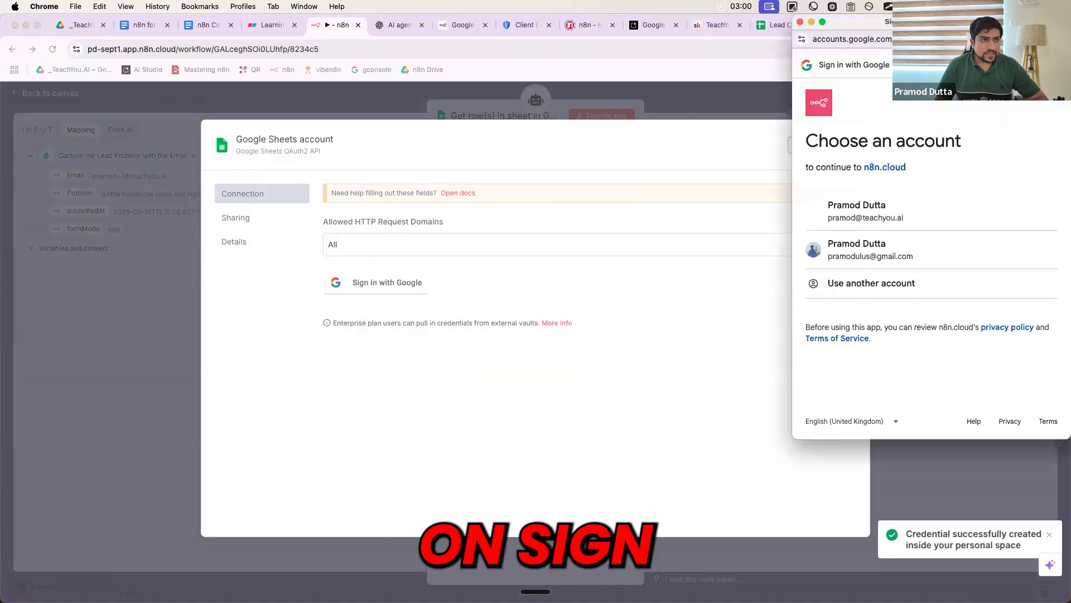
pyautogui.moveTo(887, 22); pyautogui.dragTo(718, 119)
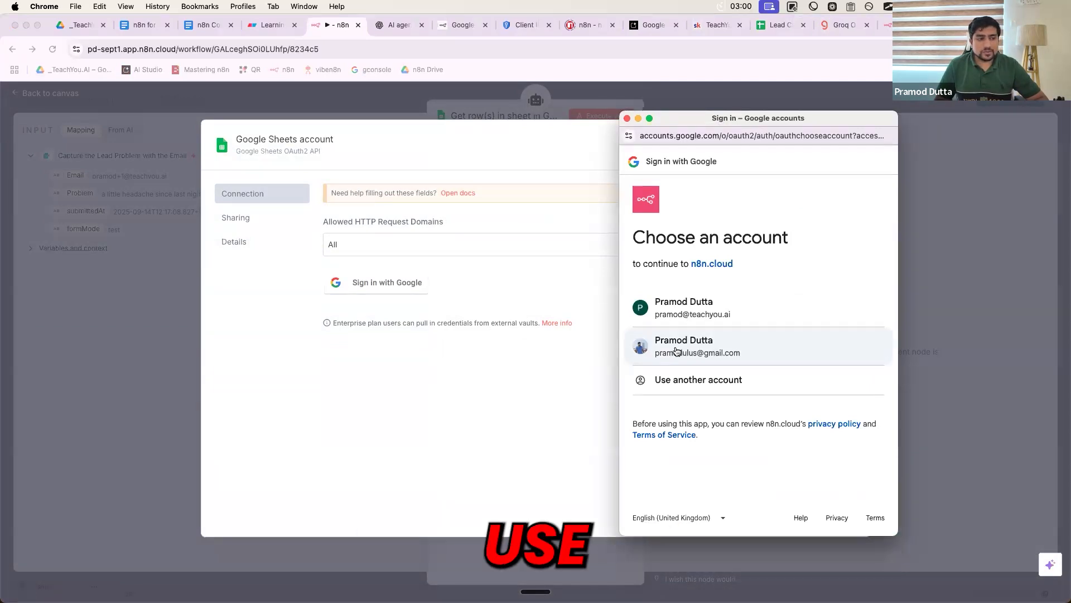
pyautogui.click(675, 349)
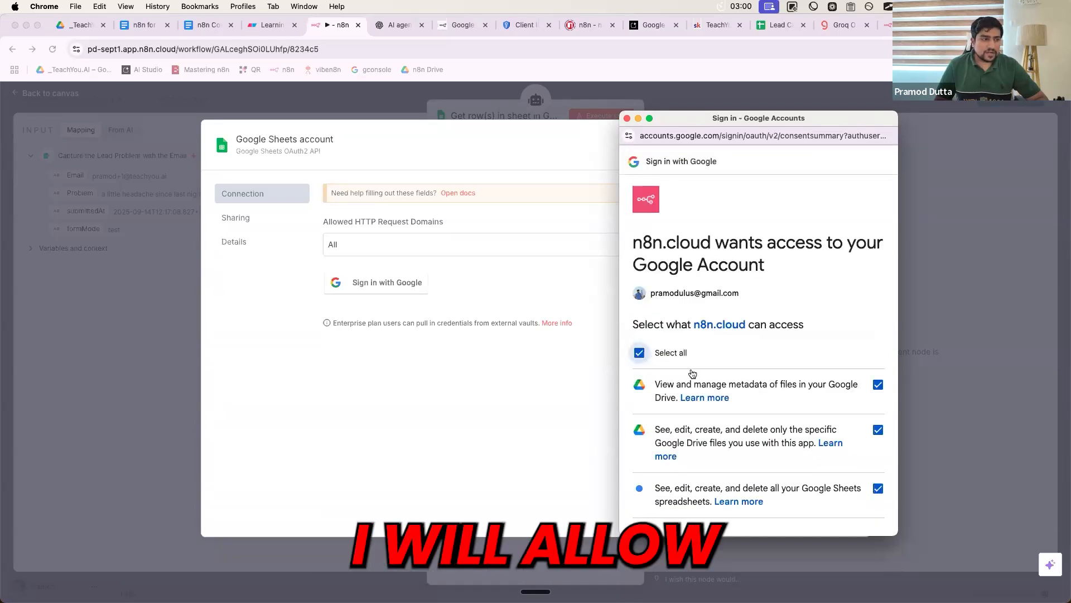
pyautogui.scroll(-5, 778, 428)
pyautogui.click(795, 467)
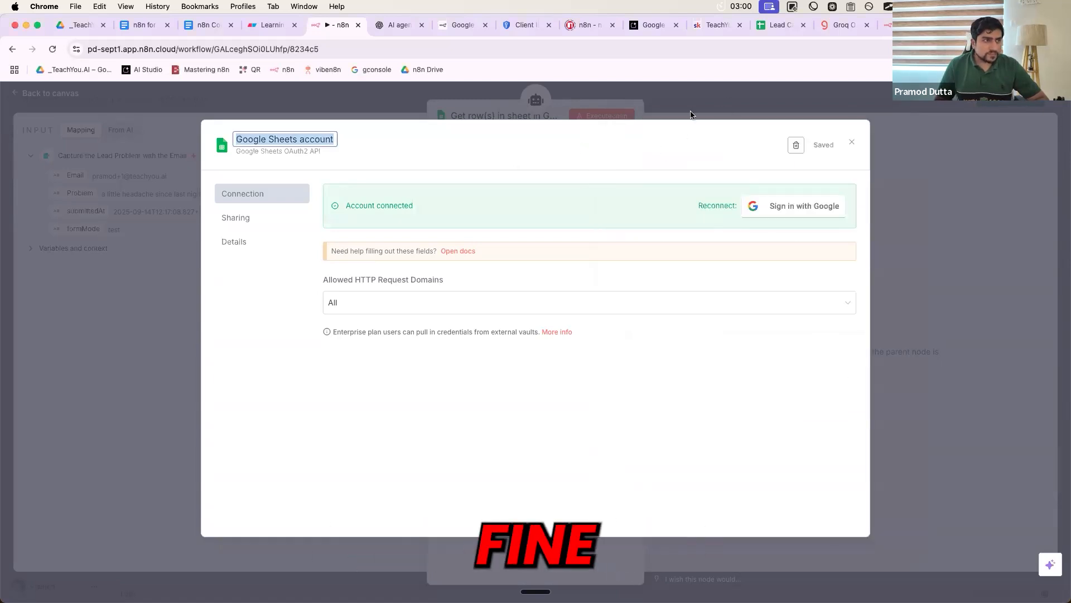
# - Close the credential and tool panels and place the Sheets node beneath the AI Agent
pyautogui.click(697, 106)
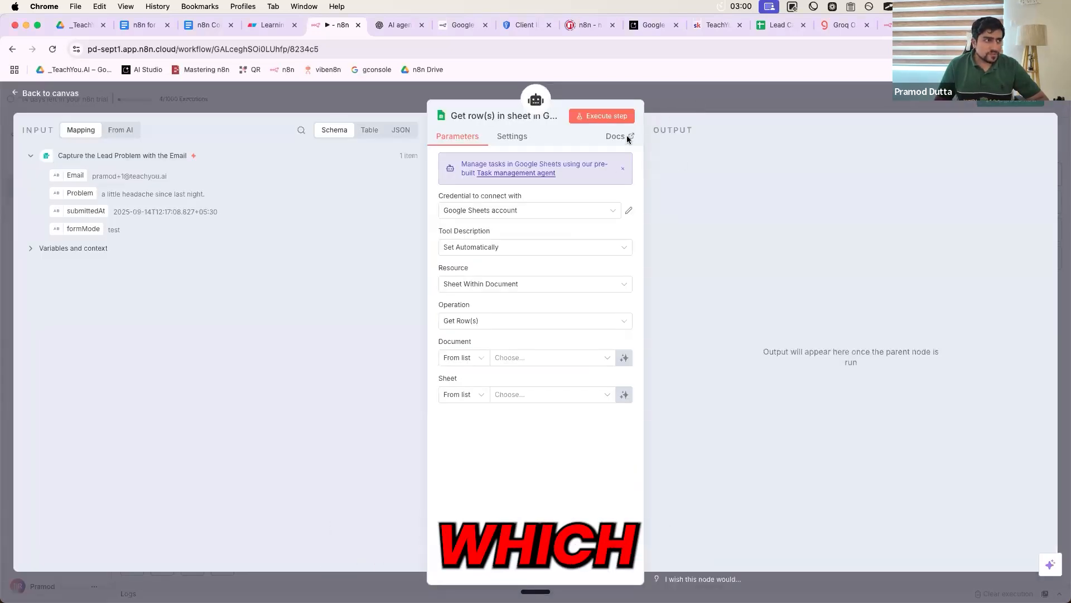
pyautogui.click(669, 98)
pyautogui.moveTo(544, 378); pyautogui.dragTo(546, 410)
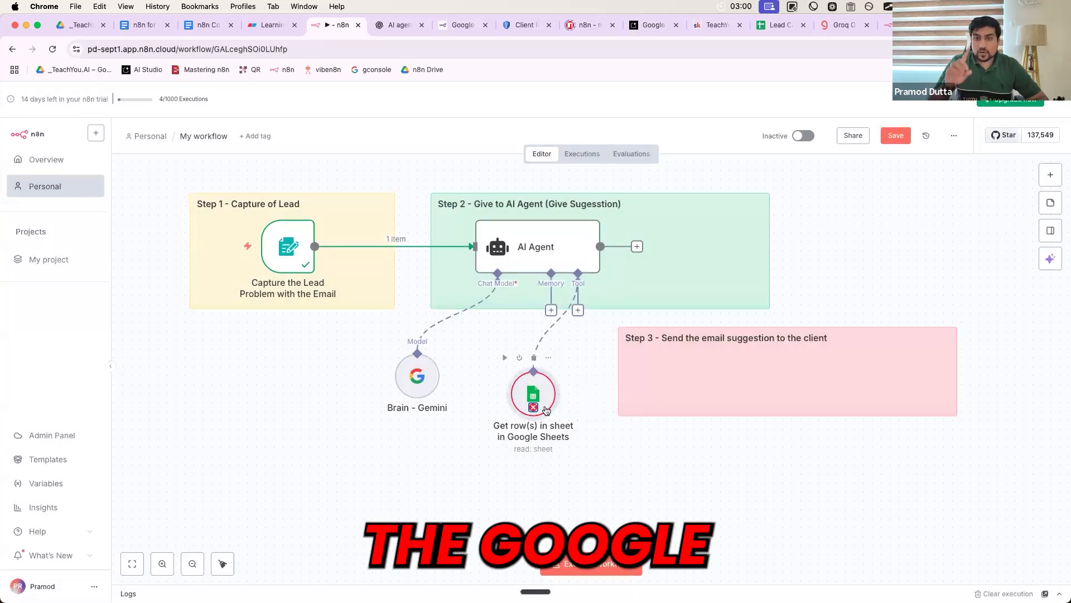
# - Open Google Drive in a spare tab and switch to the other Google account
pyautogui.click(971, 25)
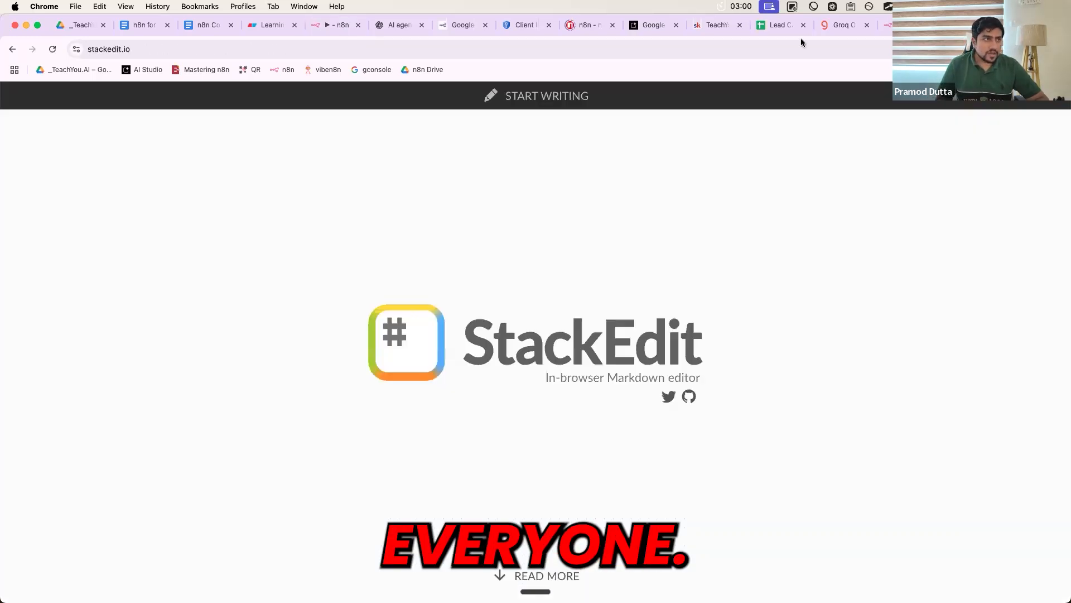
pyautogui.click(746, 48)
pyautogui.write('dr')
pyautogui.press('Return')
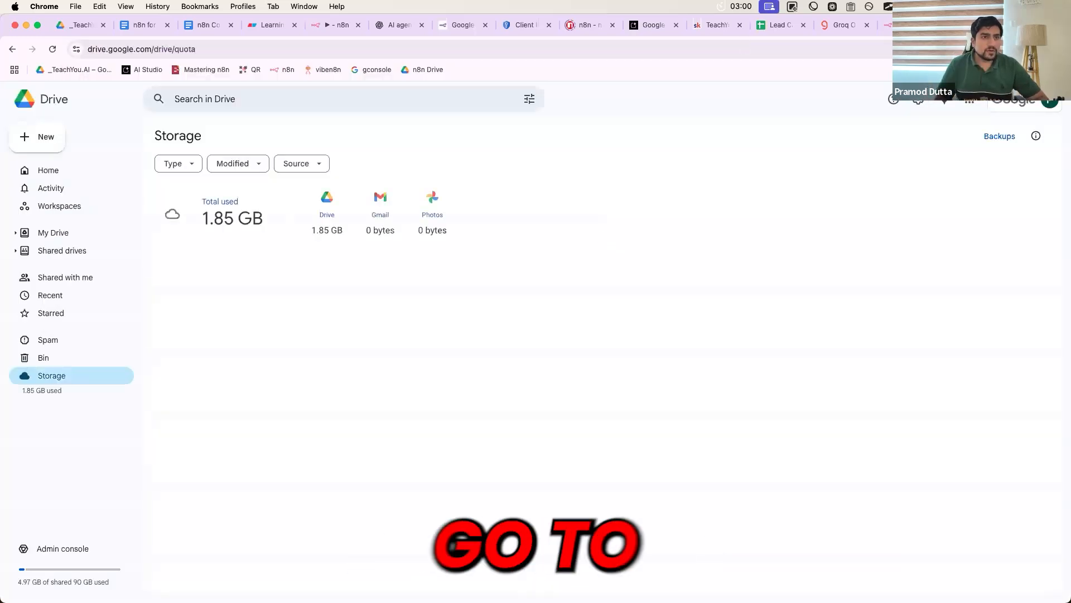
pyautogui.click(1050, 101)
pyautogui.click(918, 341)
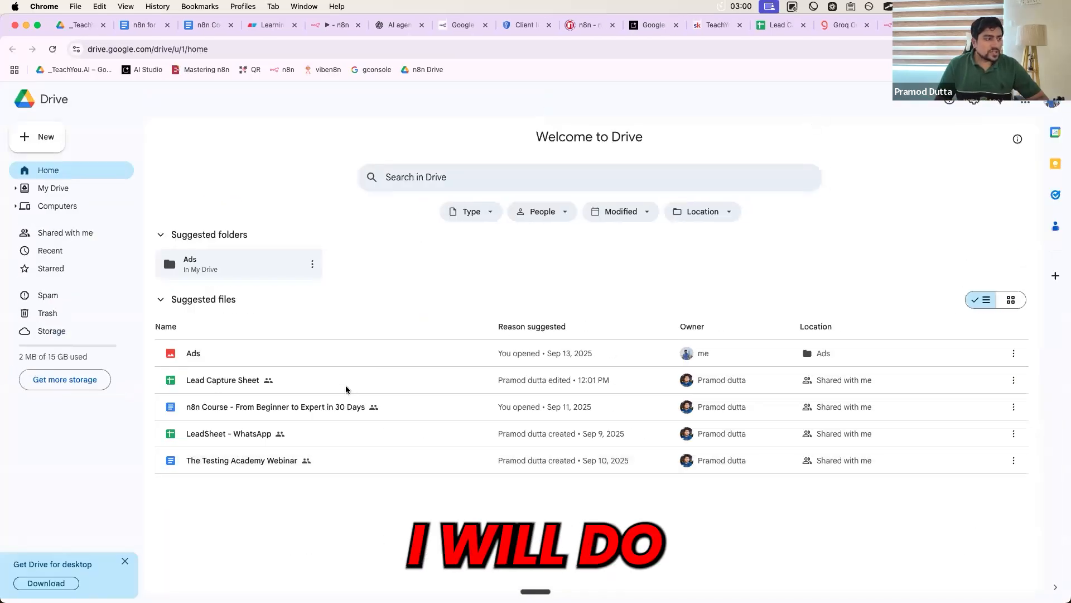
# - Create a new blank Google Sheets spreadsheet from Drive's New menu
pyautogui.click(57, 140)
pyautogui.click(86, 136)
pyautogui.click(565, 379)
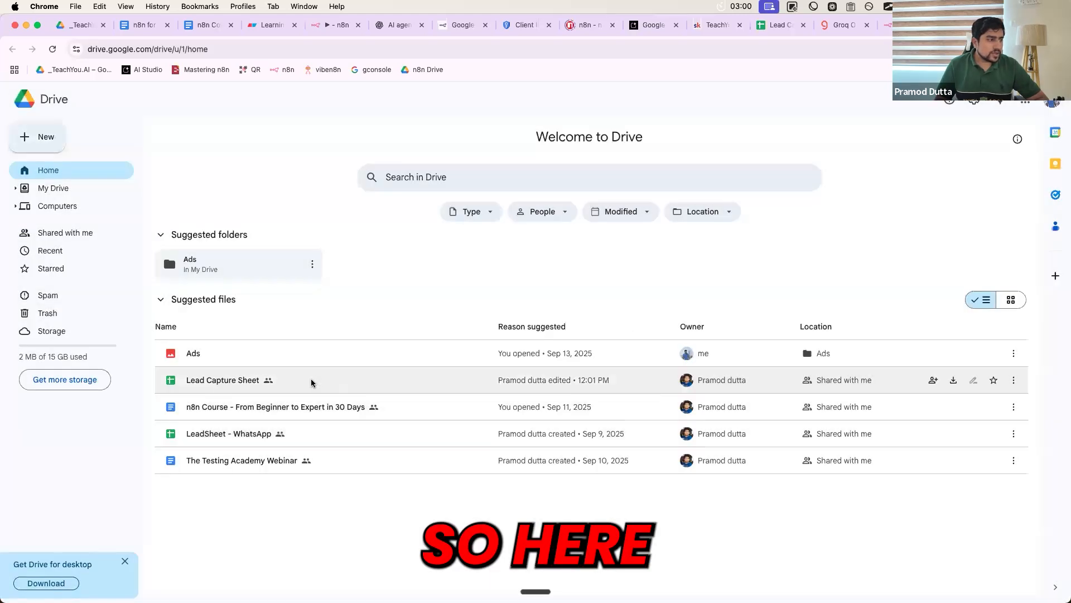
pyautogui.click(227, 381)
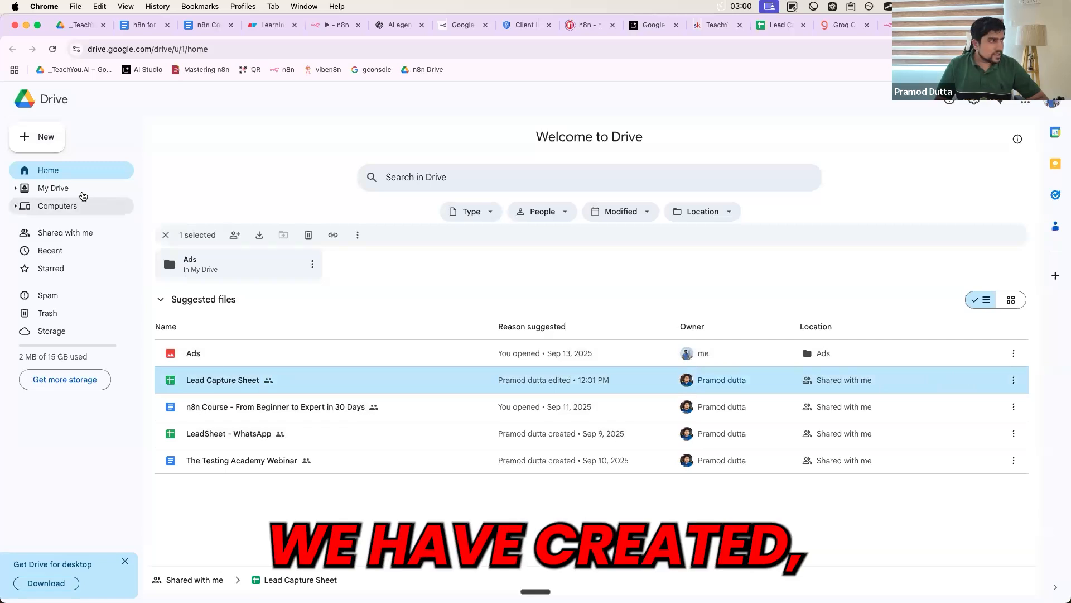
pyautogui.click(43, 138)
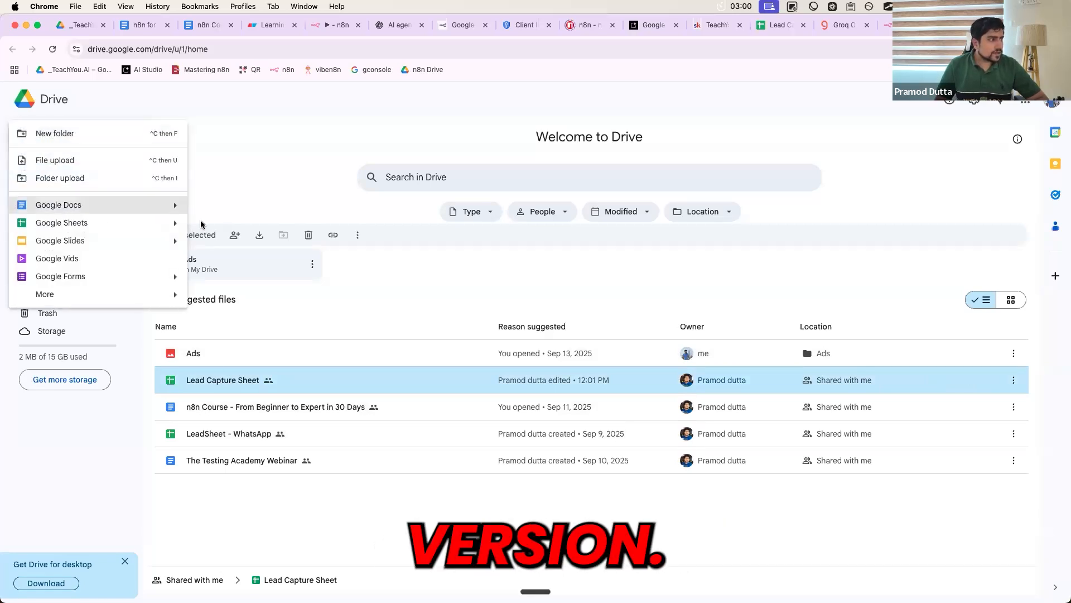
pyautogui.moveTo(174, 222)
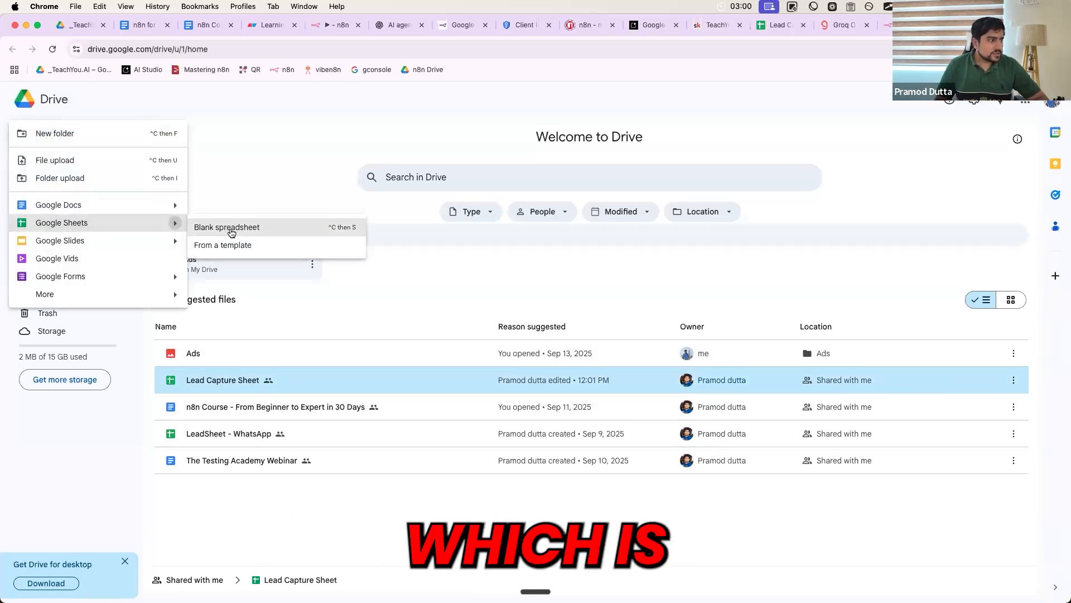
pyautogui.click(232, 234)
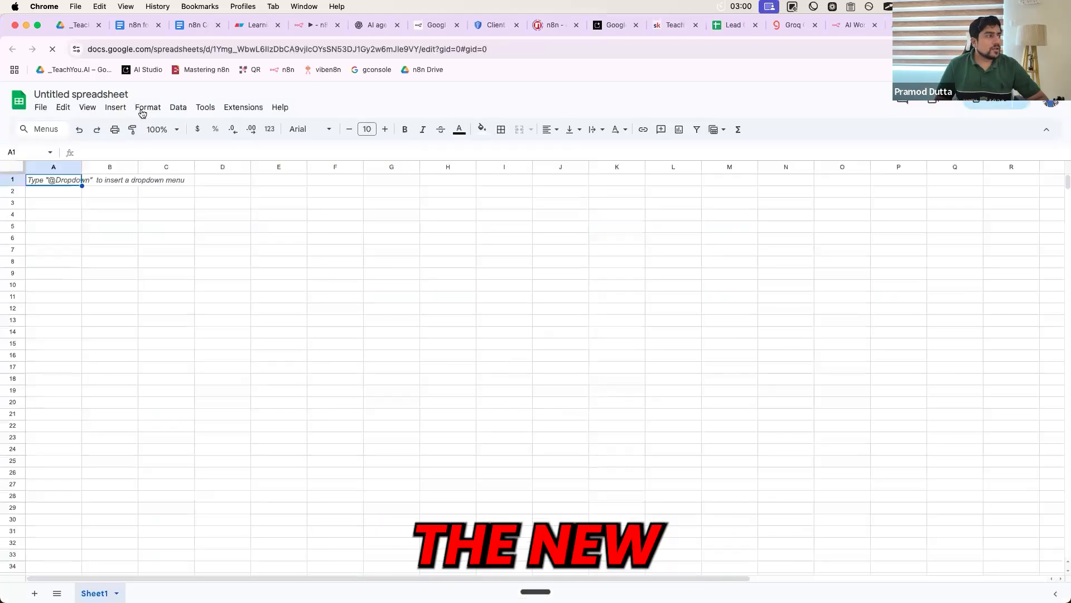
# - Retitle the untitled spreadsheet 'Lead Capture Sheet Doctor ABC'
pyautogui.click(109, 93)
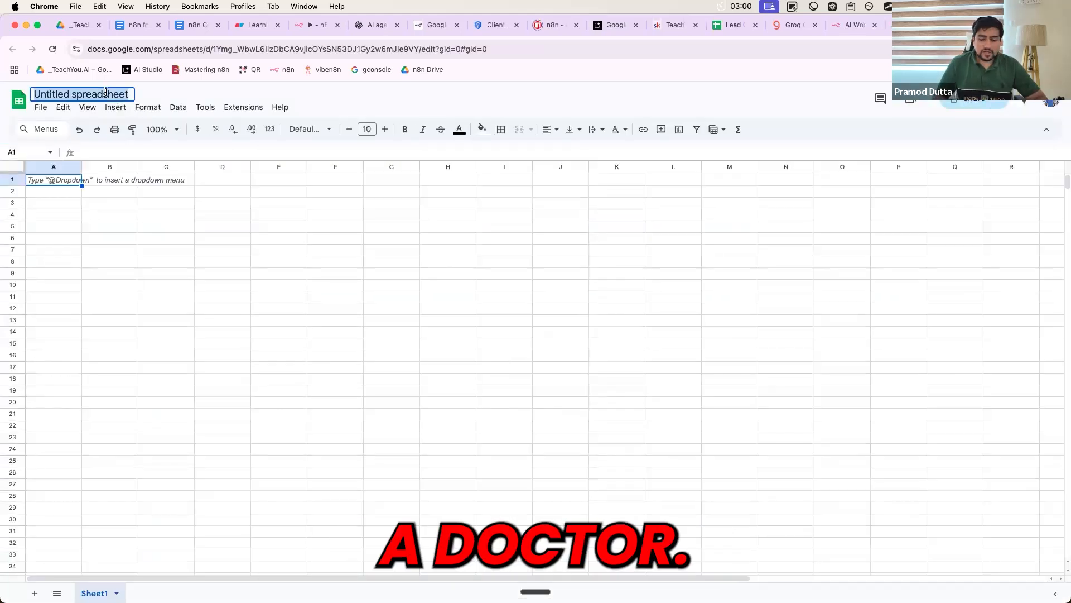
pyautogui.write('Doctor')
pyautogui.hotkey('alt', 'BackSpace')
pyautogui.write('Lead')
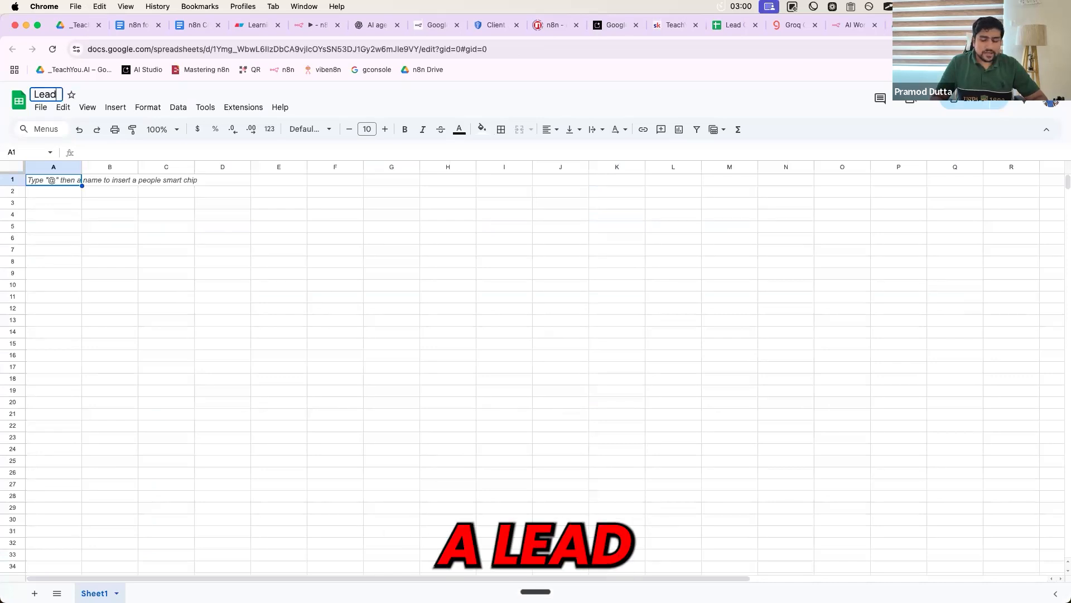
pyautogui.write(' Capture Sheet')
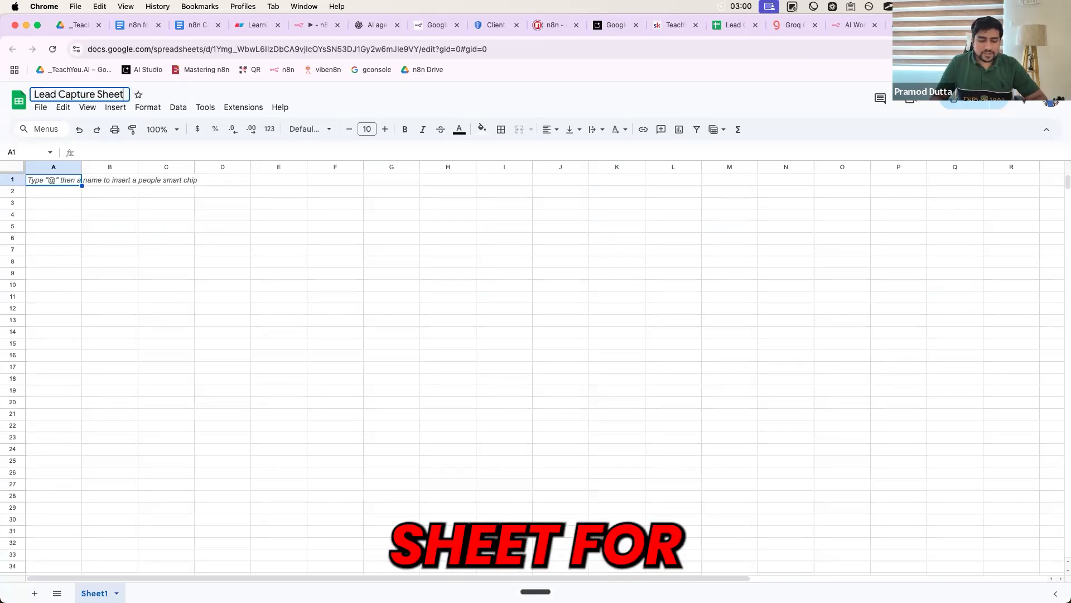
pyautogui.write(' Doctor ABV')
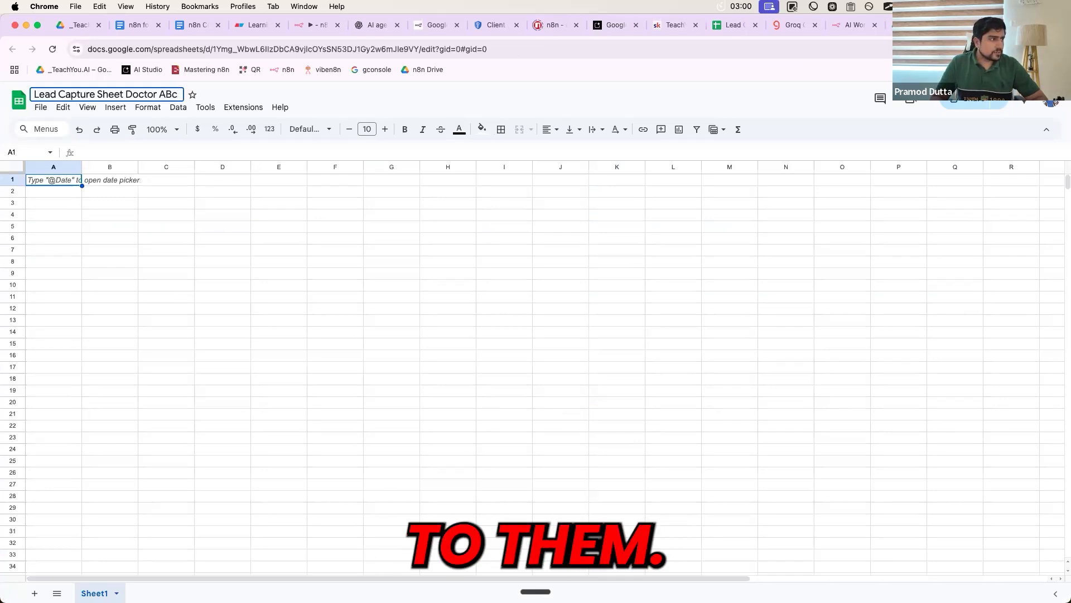
pyautogui.write('C')
pyautogui.click(167, 216)
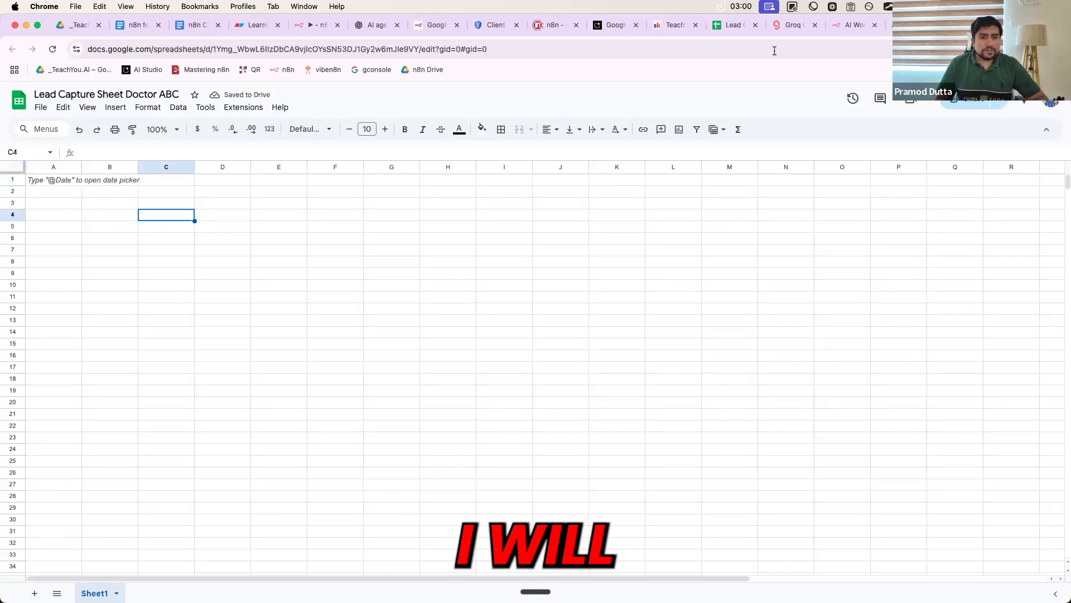
# - Copy the A1:G1 headers from Lead Capture Sheet and paste them into row 1 of the new sheet
pyautogui.click(730, 25)
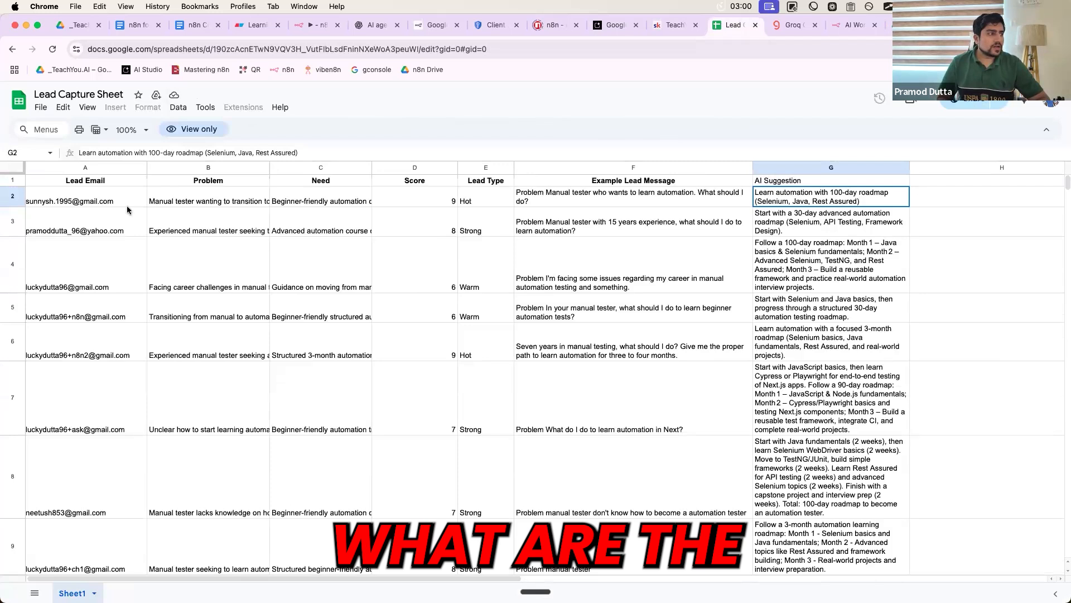
pyautogui.moveTo(75, 185); pyautogui.dragTo(760, 180)
pyautogui.press('super+c')
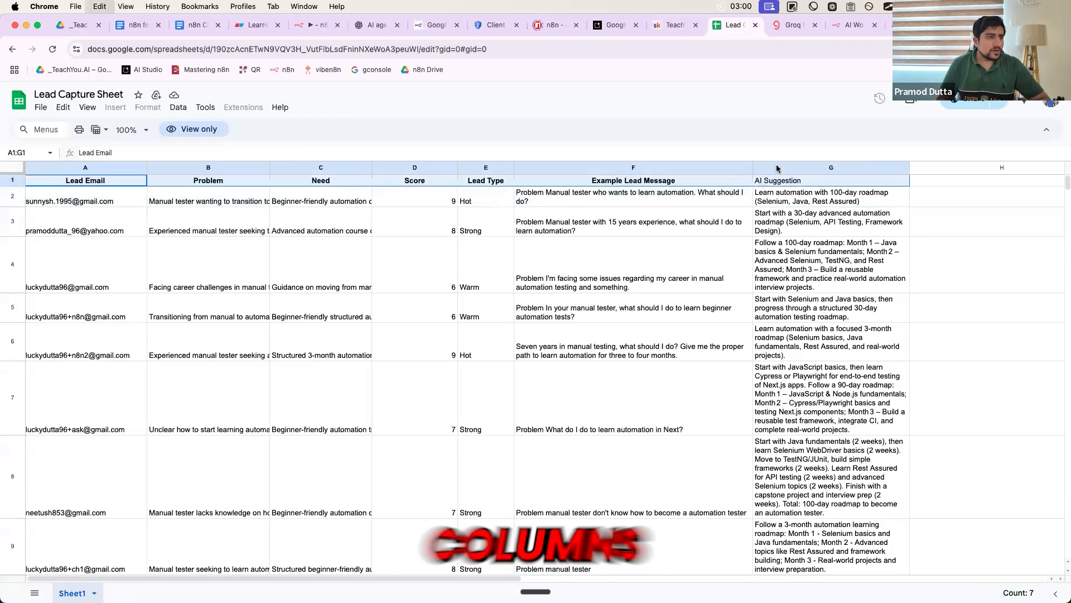
pyautogui.click(968, 25)
pyautogui.click(280, 273)
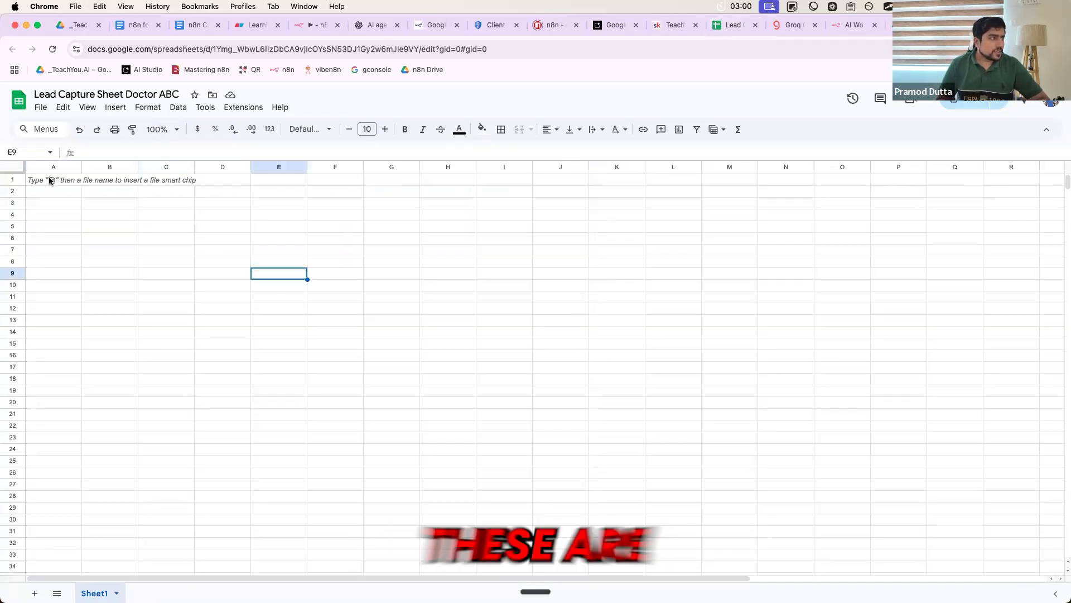
pyautogui.click(51, 181)
pyautogui.press('super+v')
# - Widen columns A, D and the Example Lead Message column
pyautogui.moveTo(82, 167); pyautogui.dragTo(496, 168)
pyautogui.moveTo(579, 167); pyautogui.dragTo(910, 178)
pyautogui.click(847, 246)
pyautogui.click(826, 179)
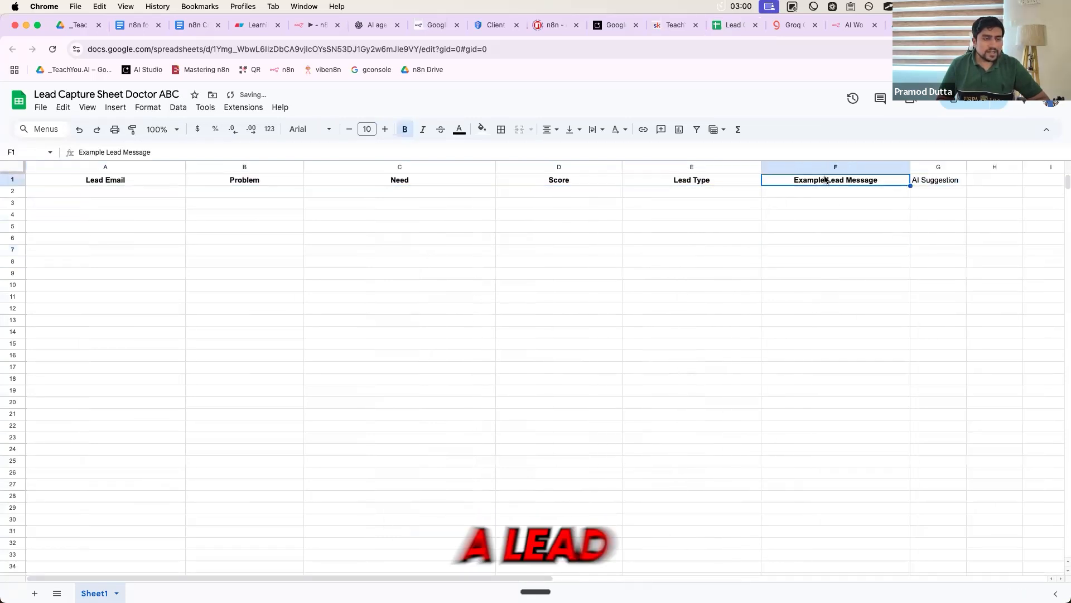
# - Delete the Need column and check the remaining Lead Email, Problem, Score, Lead Type headers
pyautogui.click(695, 191)
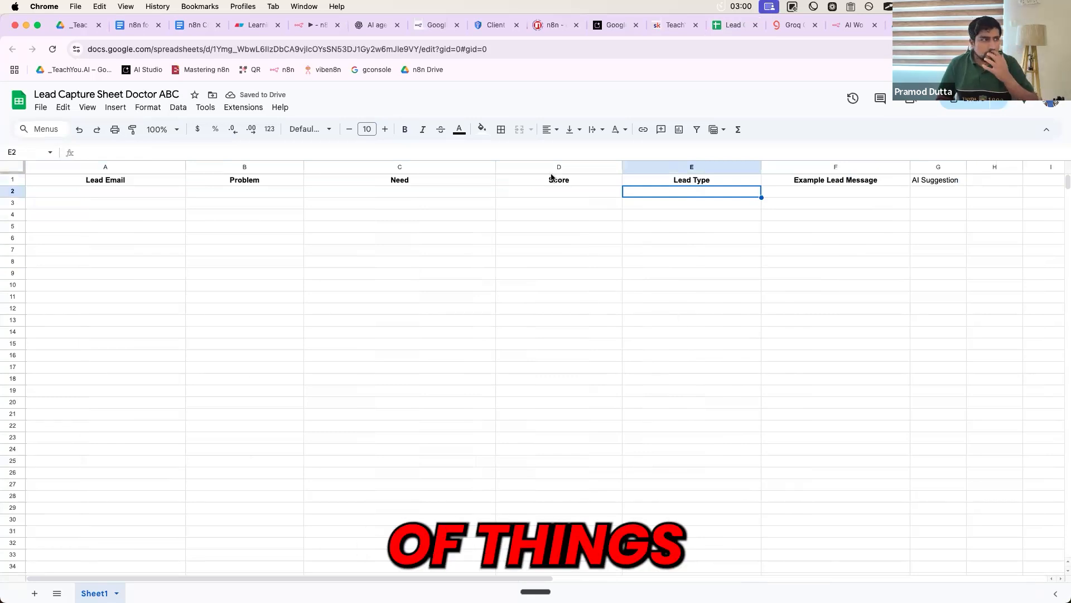
pyautogui.click(431, 166)
pyautogui.rightClick(431, 165)
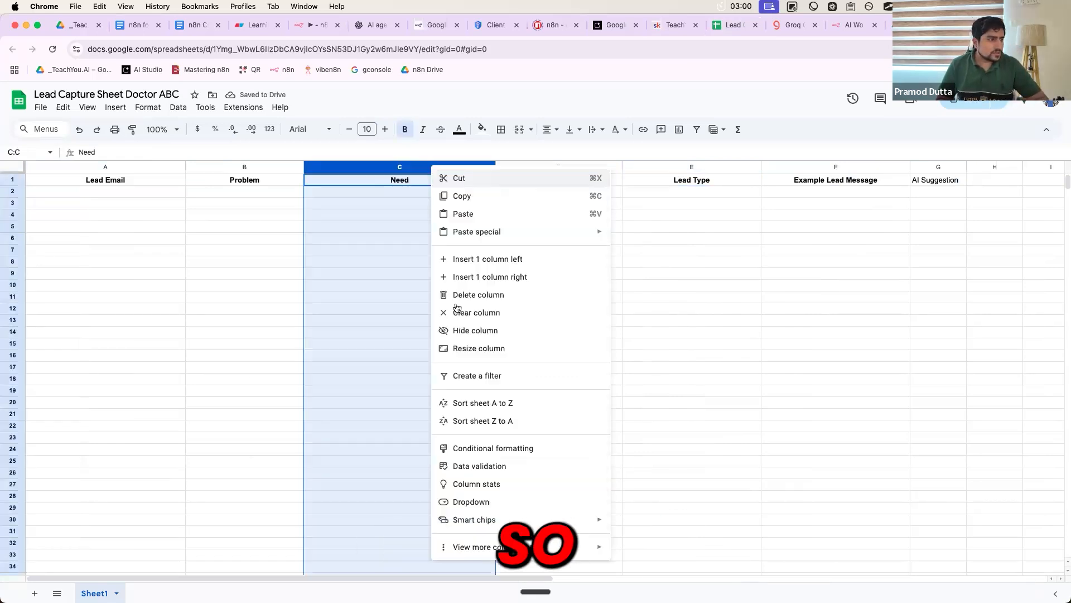
pyautogui.click(463, 296)
pyautogui.click(370, 283)
pyautogui.click(147, 181)
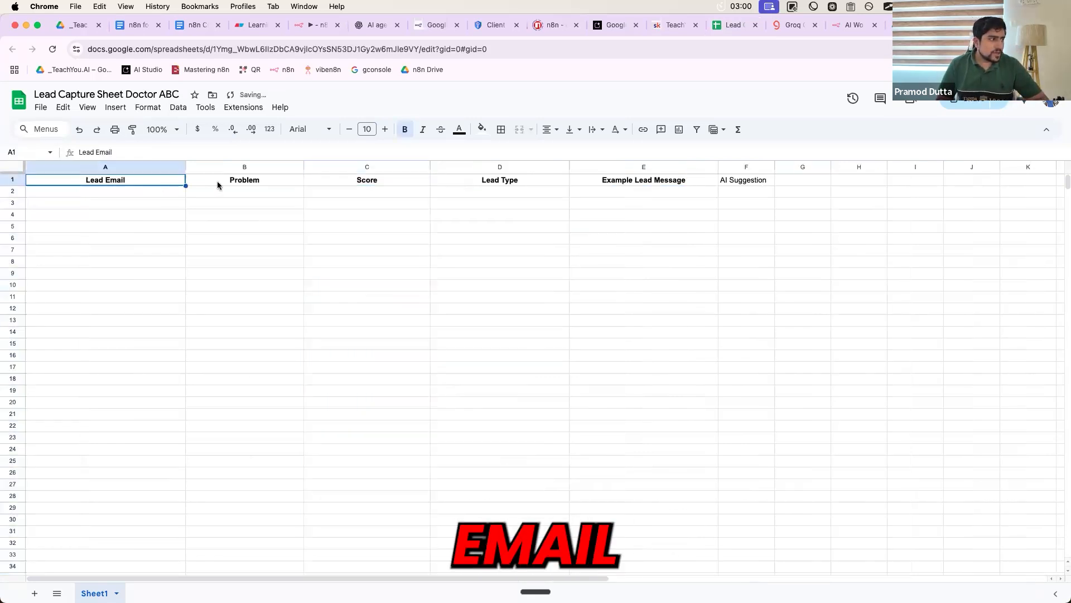
pyautogui.click(249, 180)
pyautogui.click(350, 180)
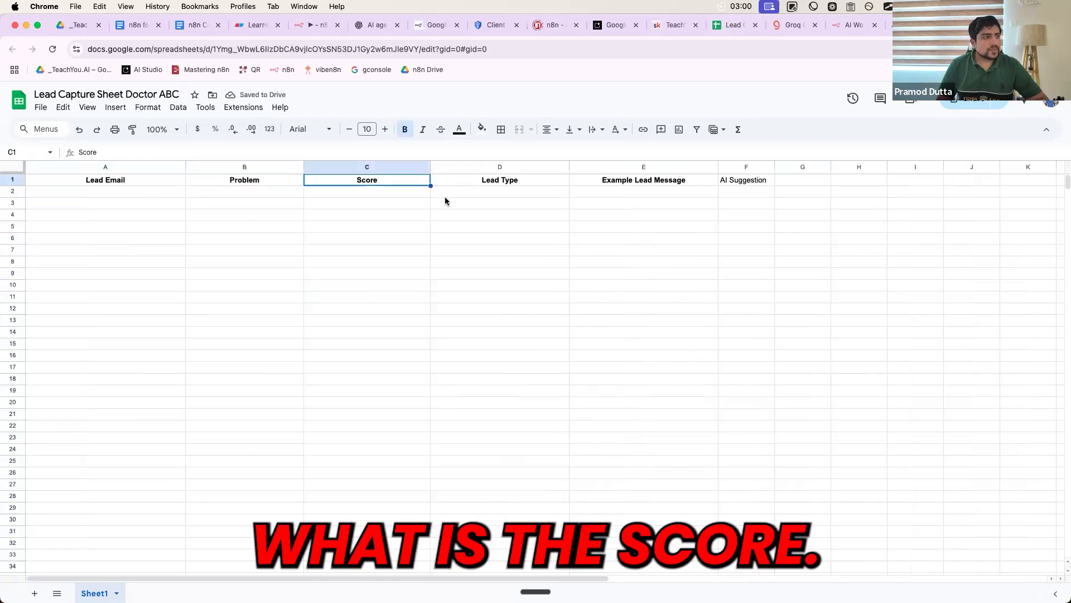
pyautogui.click(464, 181)
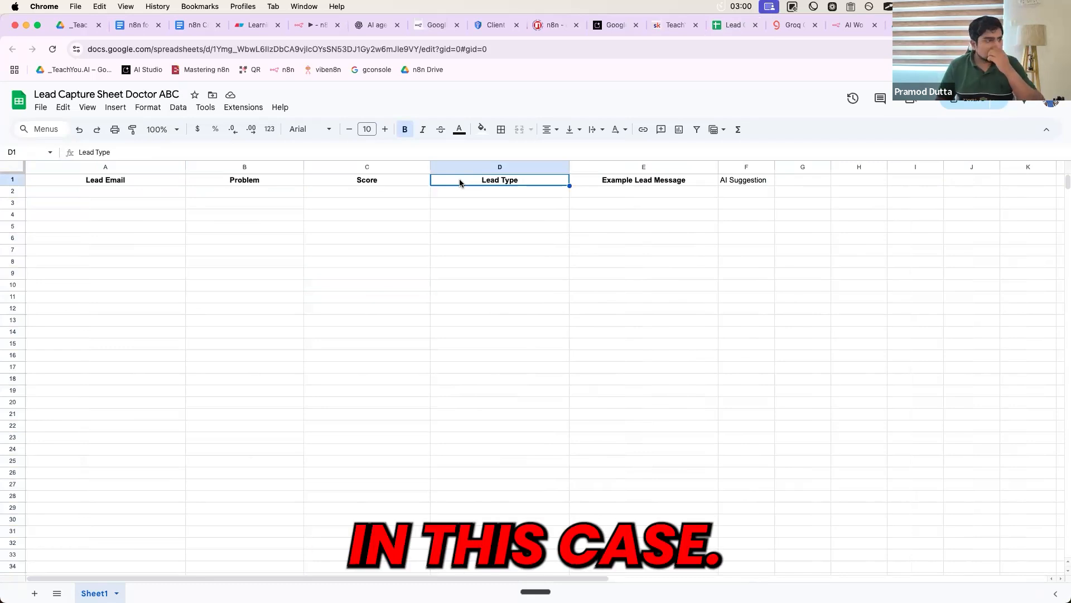
# - Delete the Lead Type and Example Lead Message columns
pyautogui.click(455, 166)
pyautogui.rightClick(455, 163)
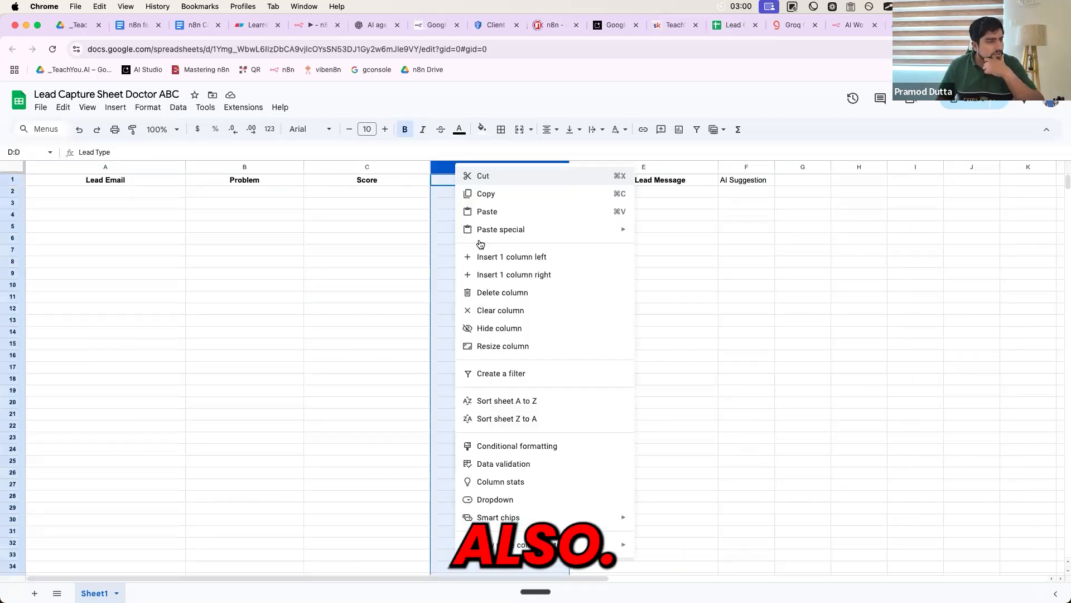
pyautogui.click(468, 288)
pyautogui.click(467, 286)
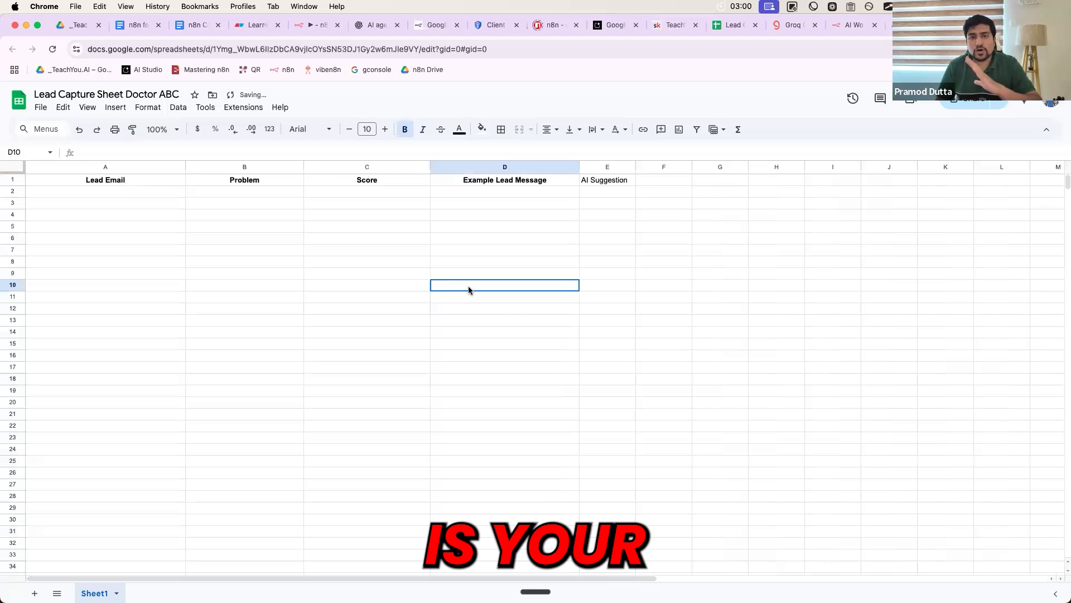
pyautogui.click(480, 183)
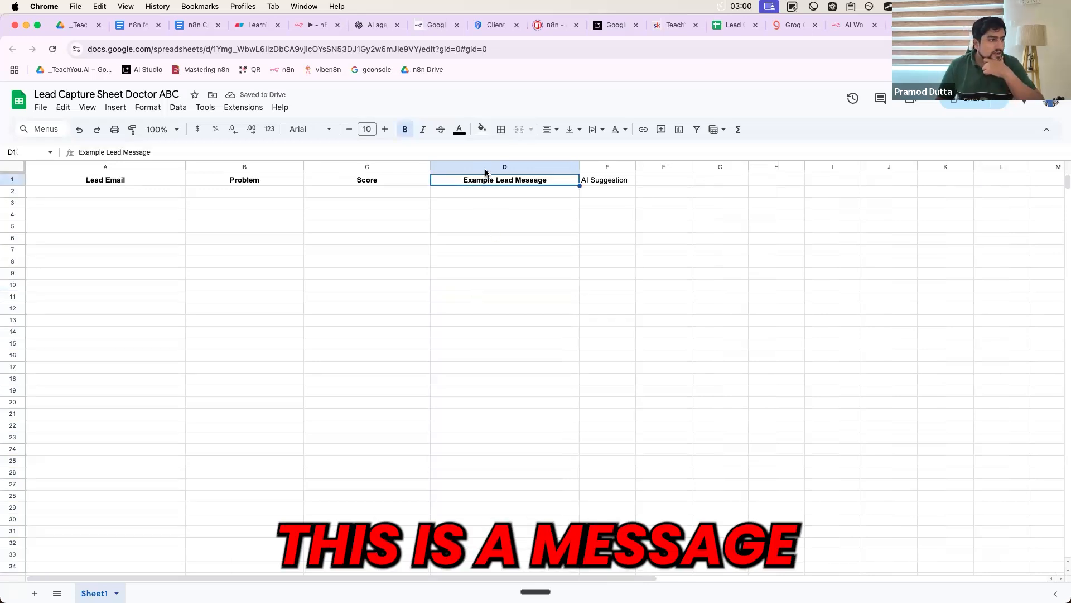
pyautogui.moveTo(480, 165); pyautogui.dragTo(259, 172)
pyautogui.click(485, 229)
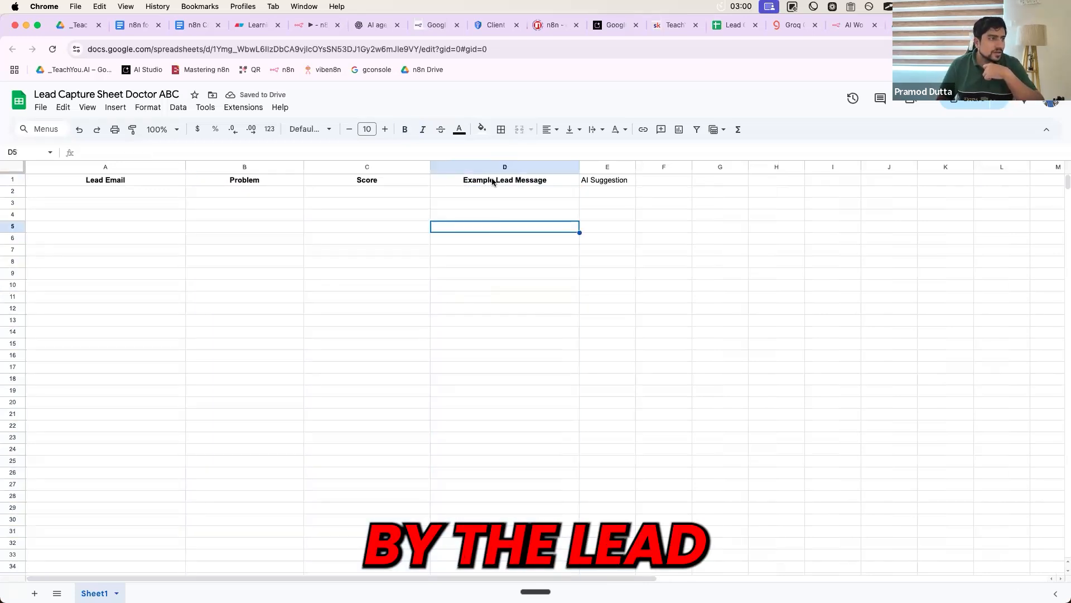
pyautogui.click(483, 167)
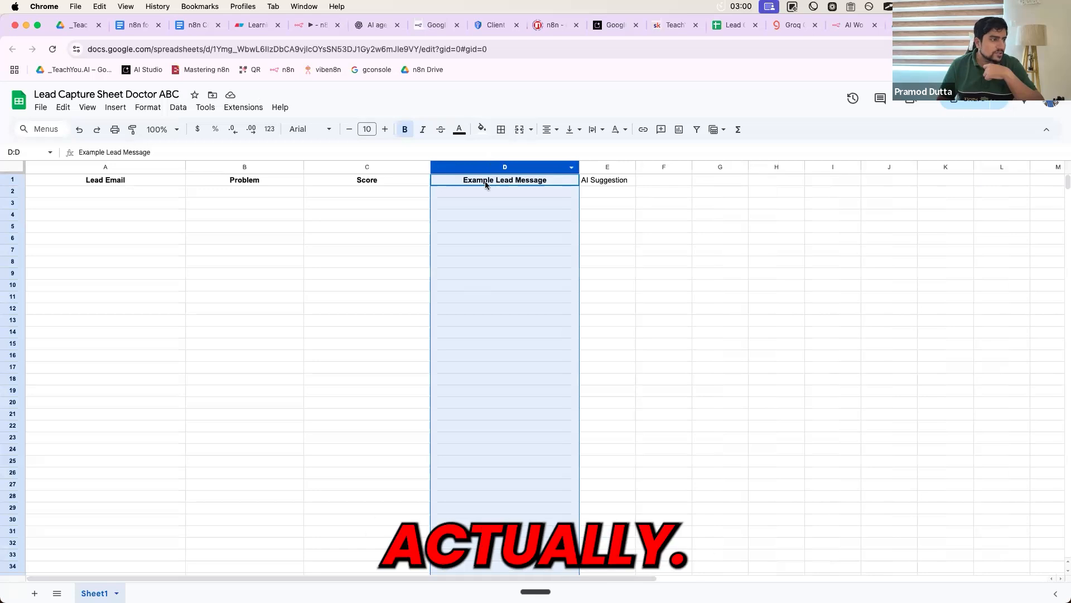
pyautogui.rightClick(484, 167)
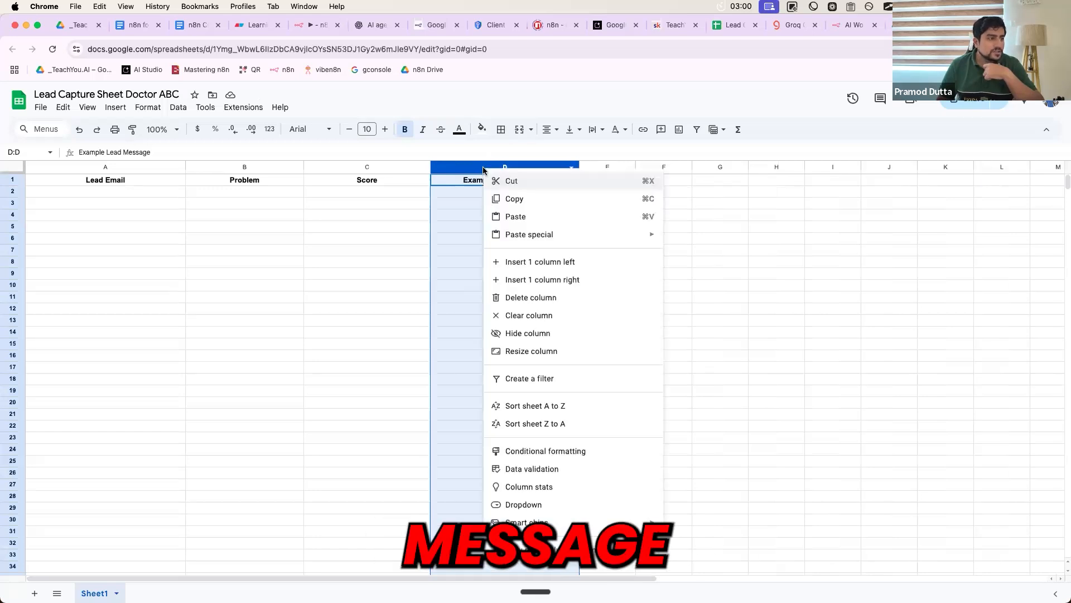
pyautogui.click(505, 297)
pyautogui.click(531, 251)
# - Widen the AI Suggestion column and make its D1 header bold
pyautogui.moveTo(487, 164); pyautogui.dragTo(580, 163)
pyautogui.click(521, 182)
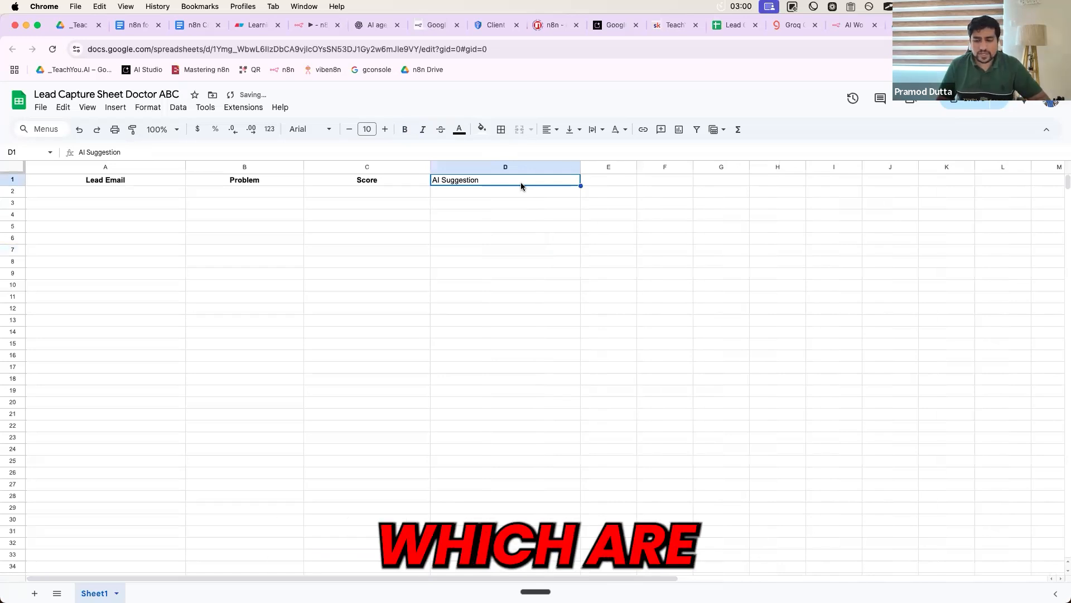
pyautogui.press('super+b')
pyautogui.click(433, 226)
pyautogui.click(135, 181)
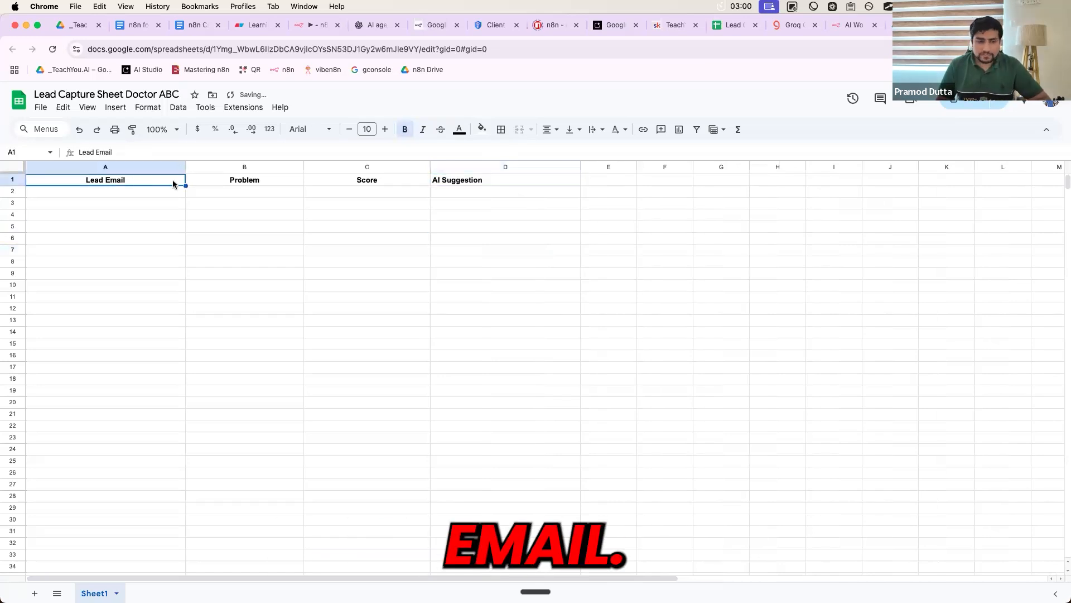
pyautogui.click(223, 182)
pyautogui.click(340, 182)
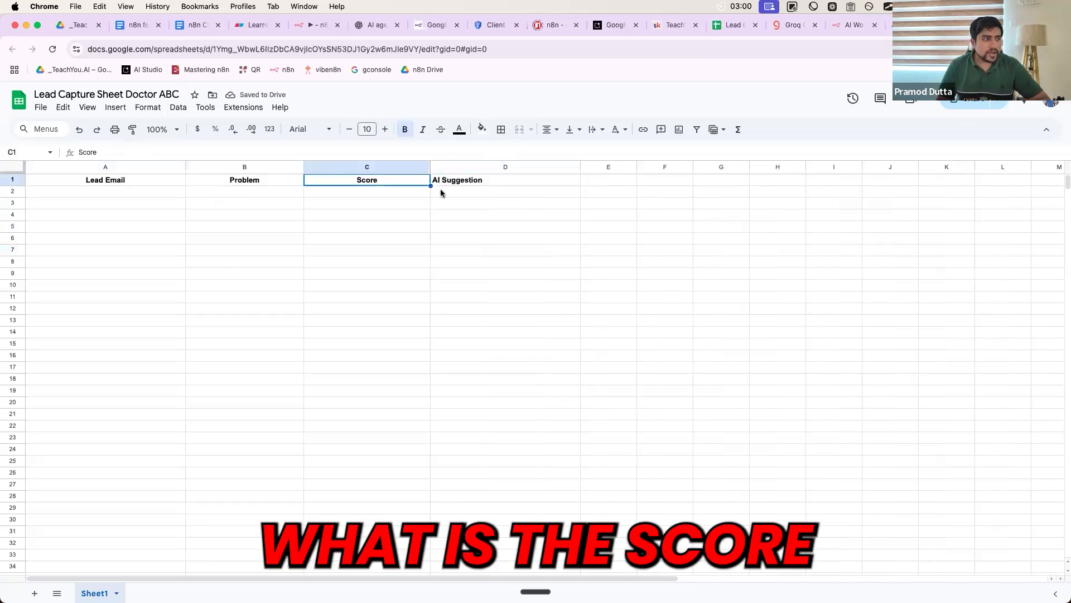
pyautogui.click(466, 182)
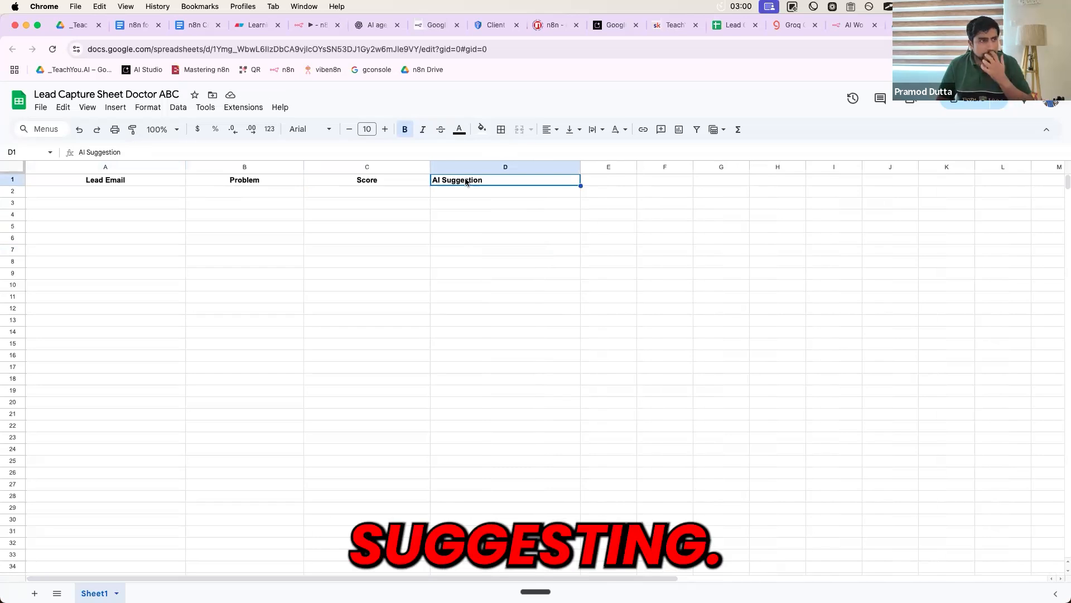
# - Set General access to Anyone with the link as Viewer and copy the share link
pyautogui.click(967, 101)
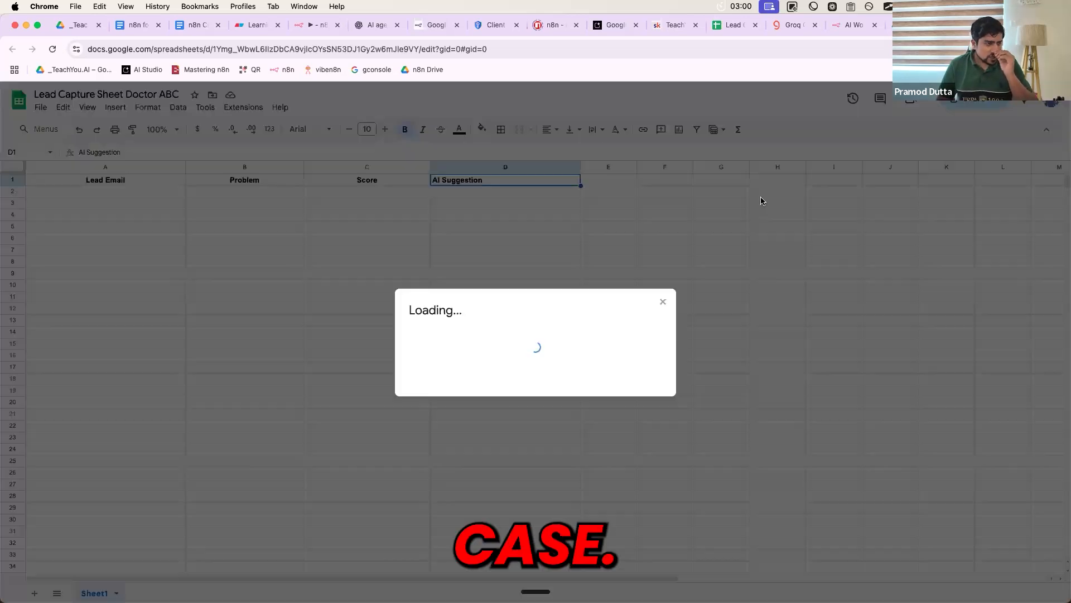
pyautogui.click(472, 395)
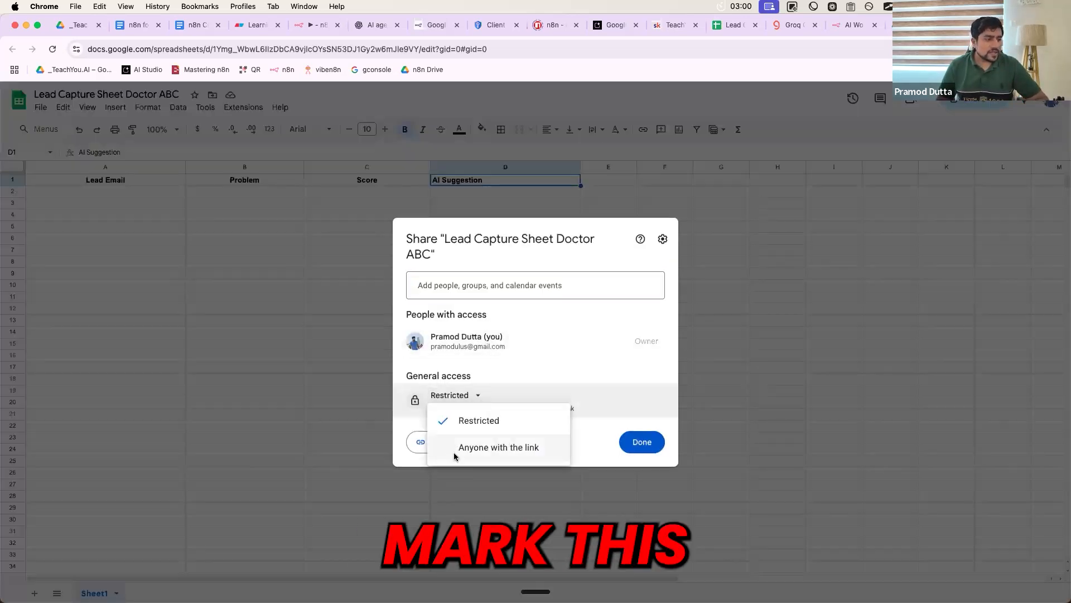
pyautogui.click(483, 446)
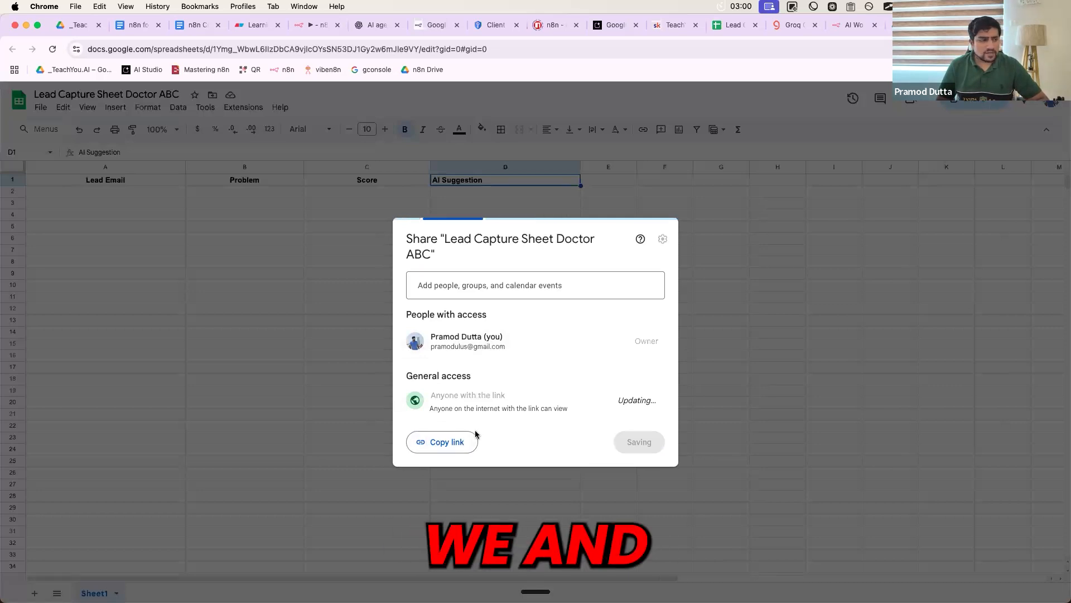
pyautogui.click(450, 443)
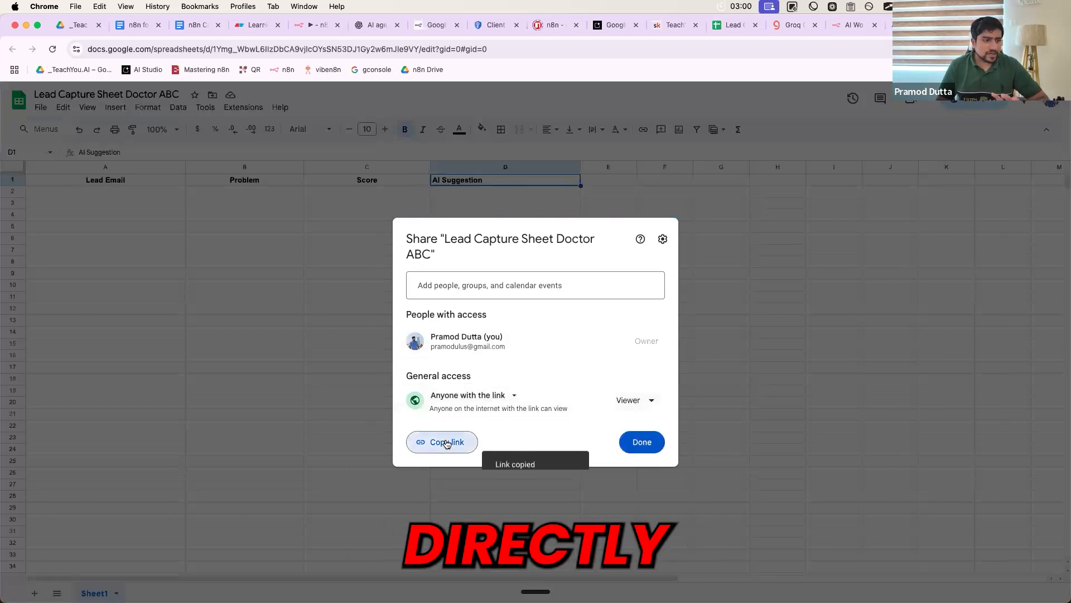
pyautogui.click(626, 445)
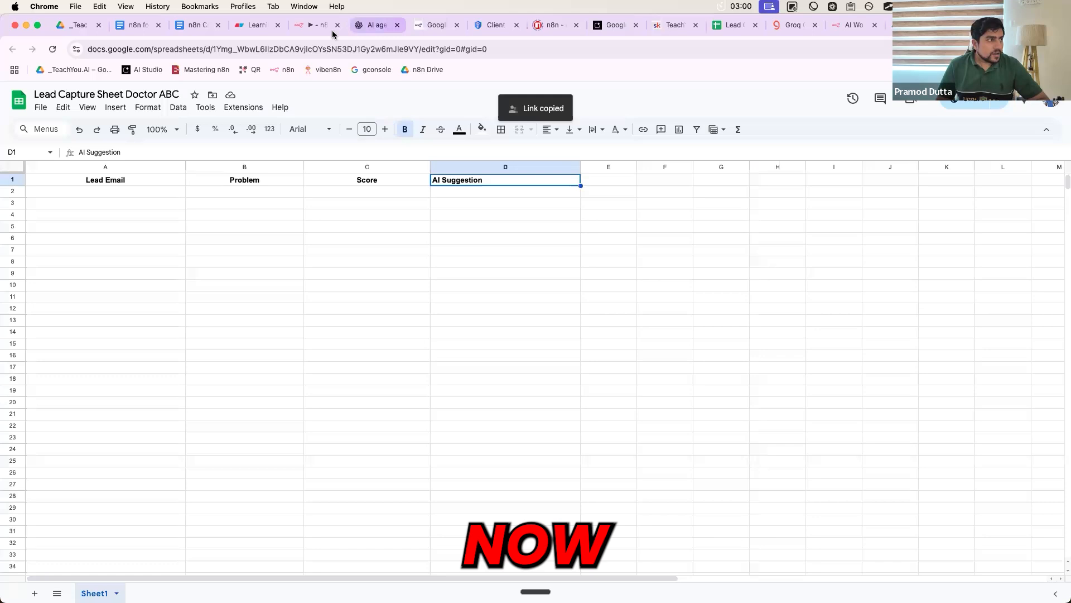
# - Back in n8n, inspect the Google Sheets get-rows node settings and close them unchanged
pyautogui.click(326, 33)
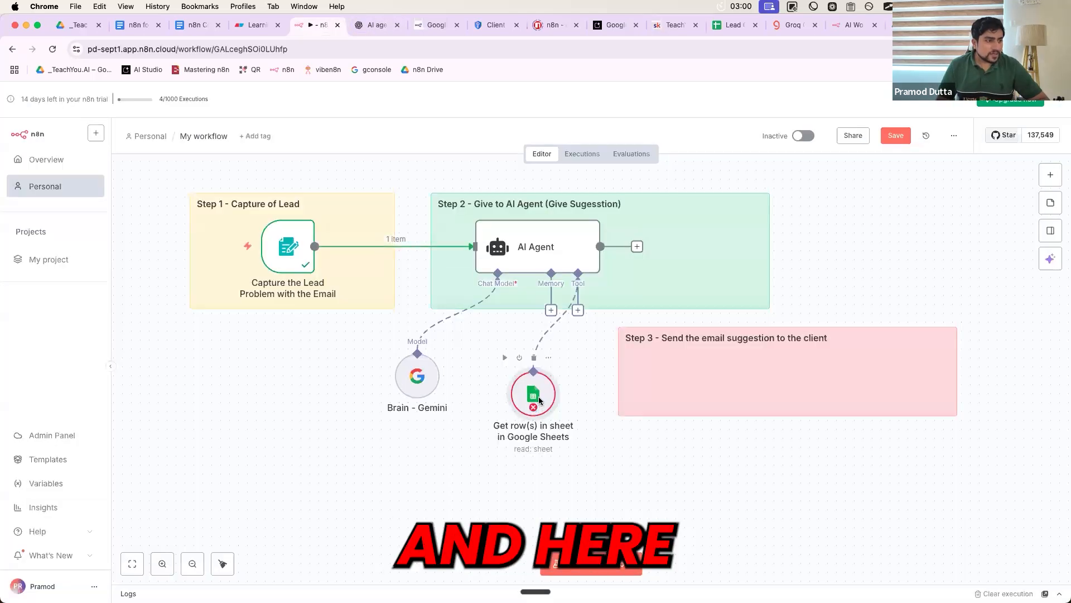
pyautogui.doubleClick(538, 399)
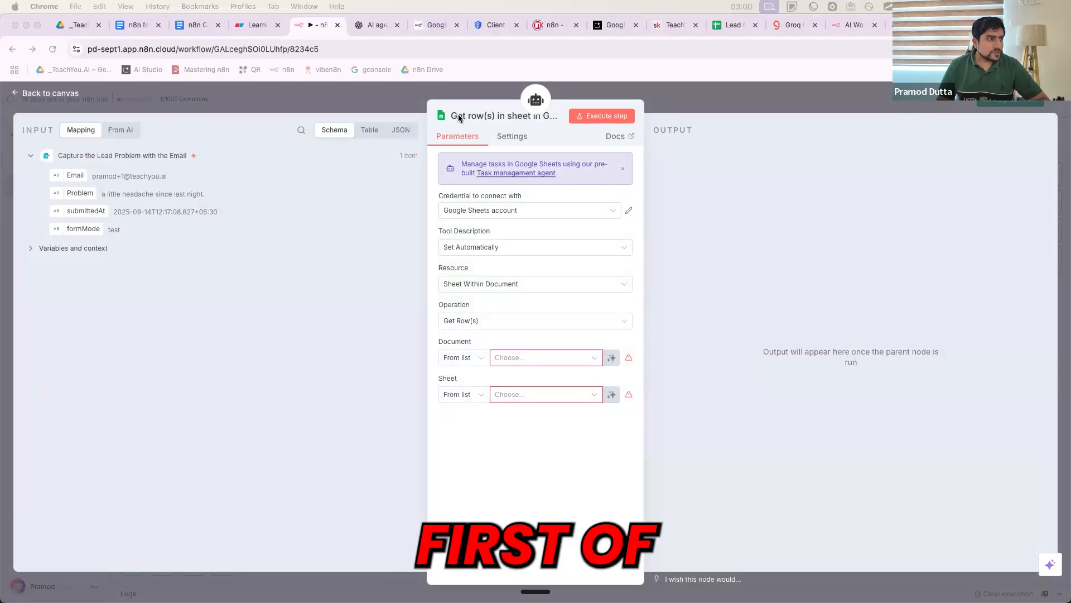
pyautogui.click(479, 115)
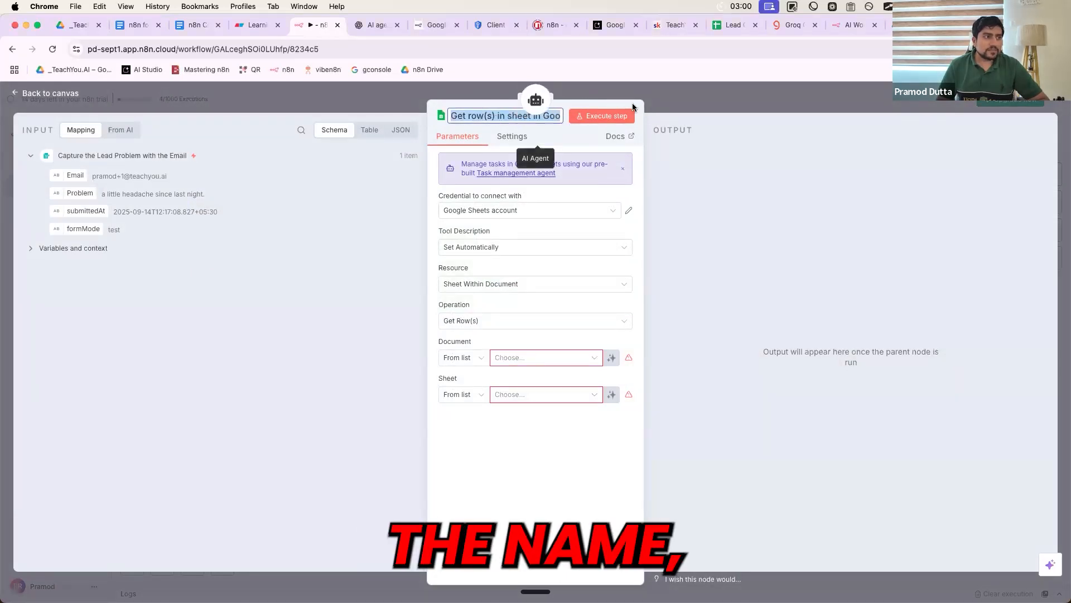
pyautogui.press('Escape')
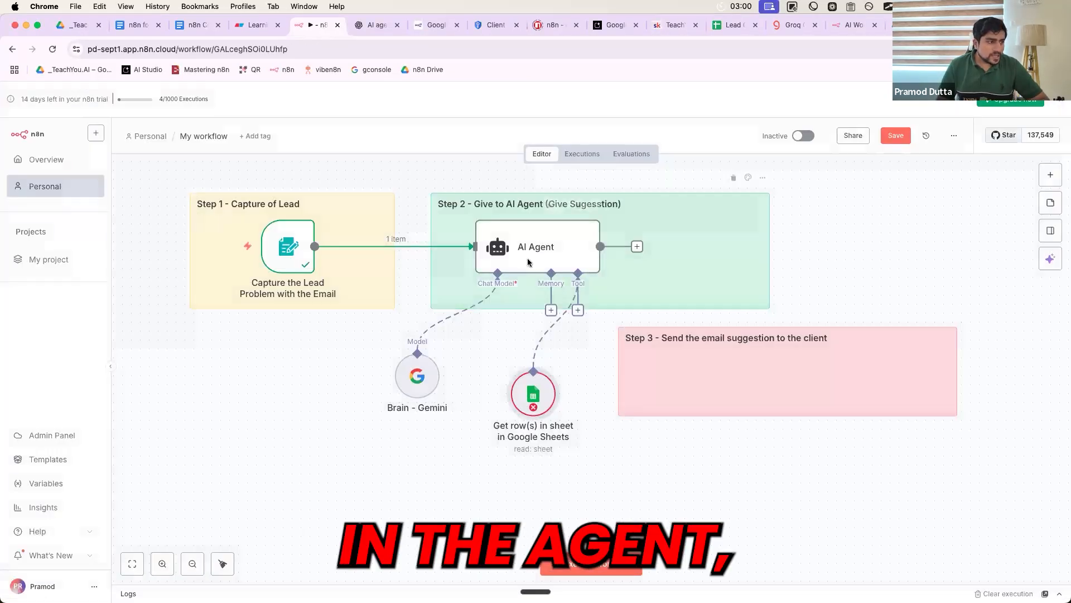
# - Copy the phrase 'lead capture tool' from the AI Agent's expanded system message
pyautogui.doubleClick(529, 262)
pyautogui.click(627, 443)
pyautogui.scroll(-10, 386, 365)
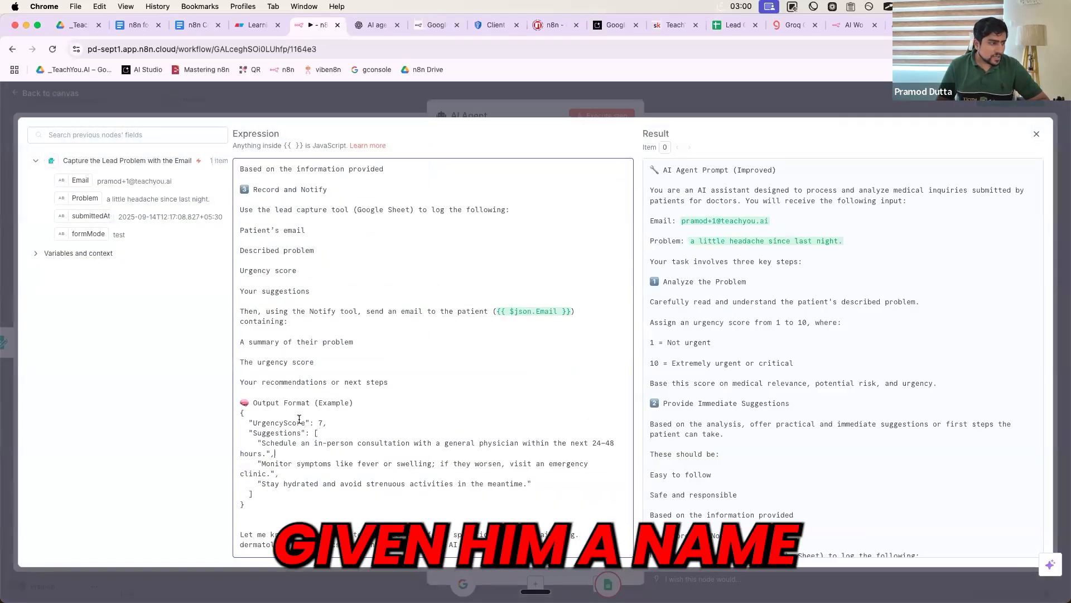
pyautogui.click(263, 445)
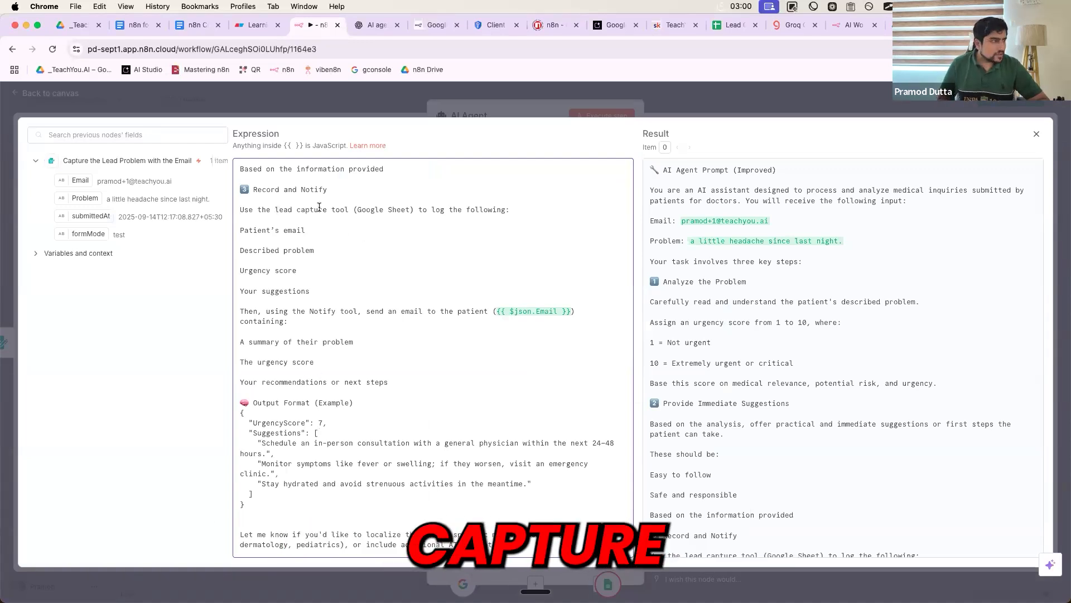
pyautogui.moveTo(347, 208); pyautogui.dragTo(274, 209)
pyautogui.press('super+c')
pyautogui.click(581, 88)
pyautogui.press('Escape')
# - Rename the Google Sheets node to 'lead capture tool' and nudge it into place
pyautogui.rightClick(530, 389)
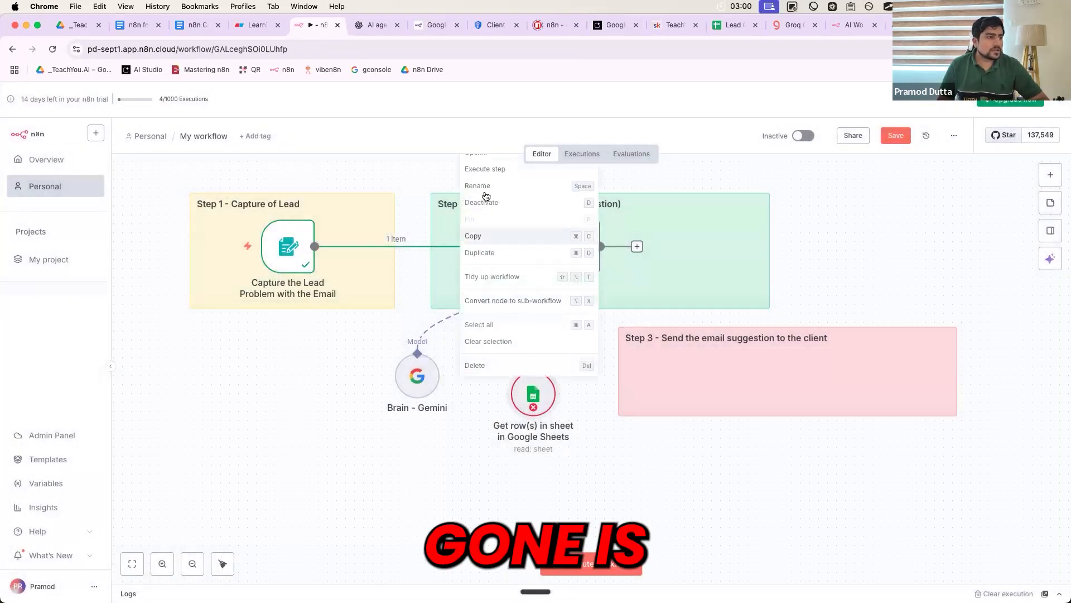
pyautogui.press('space')
pyautogui.press('super+v')
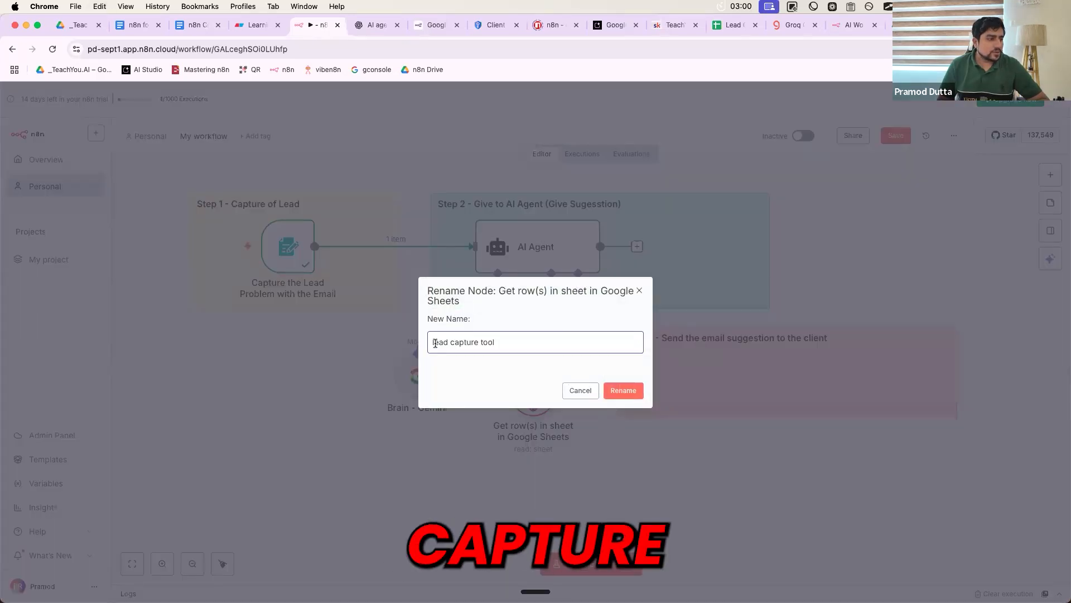
pyautogui.click(606, 393)
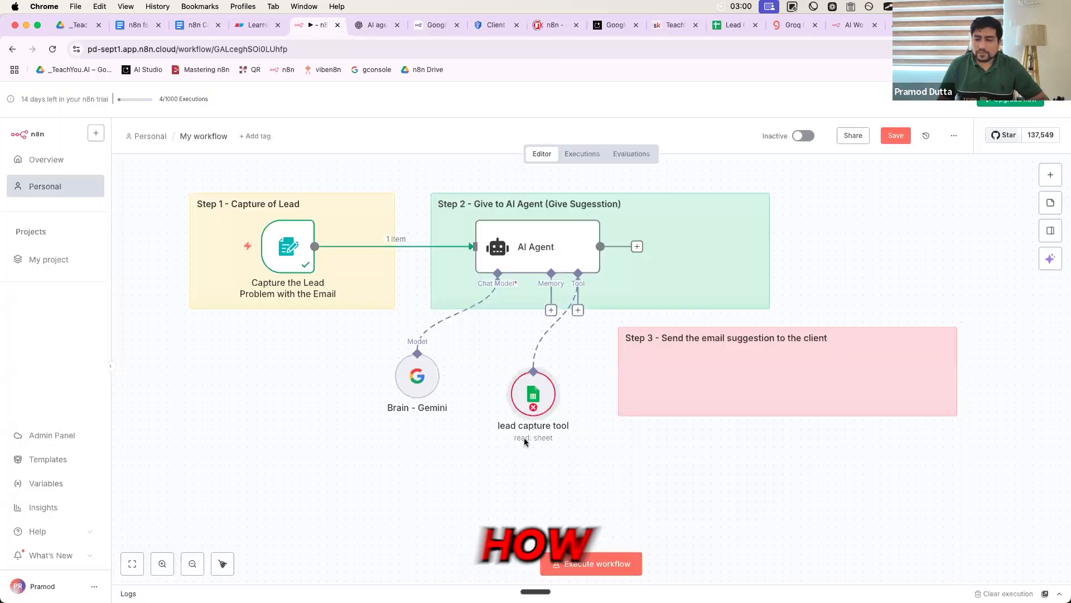
pyautogui.moveTo(526, 406); pyautogui.dragTo(521, 405)
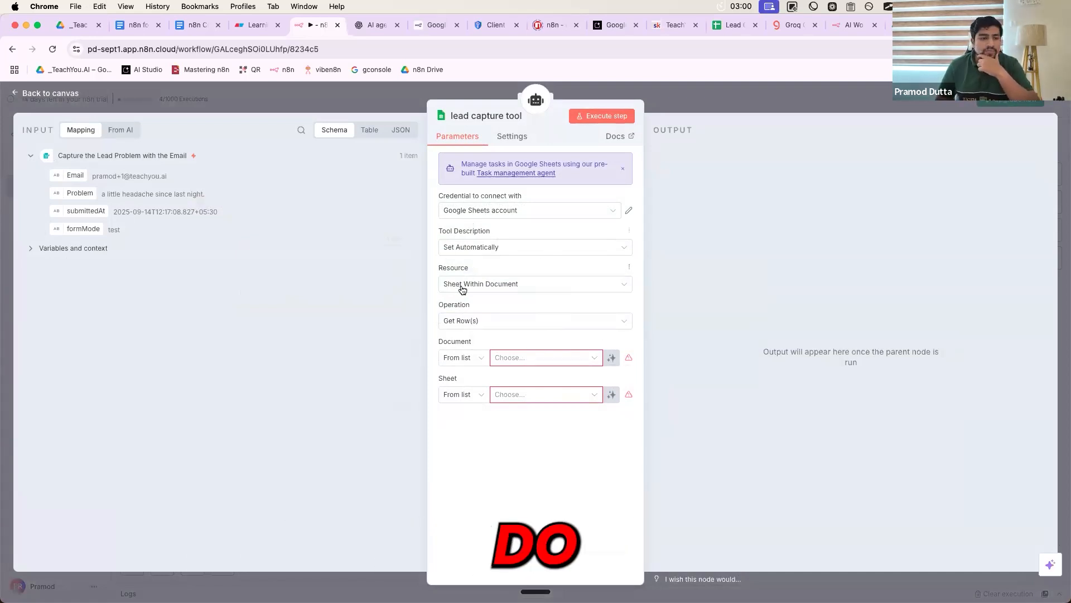
# - Set the sheet tool's Operation to Append or Update Row
pyautogui.click(457, 316)
pyautogui.scroll(3, 474, 362)
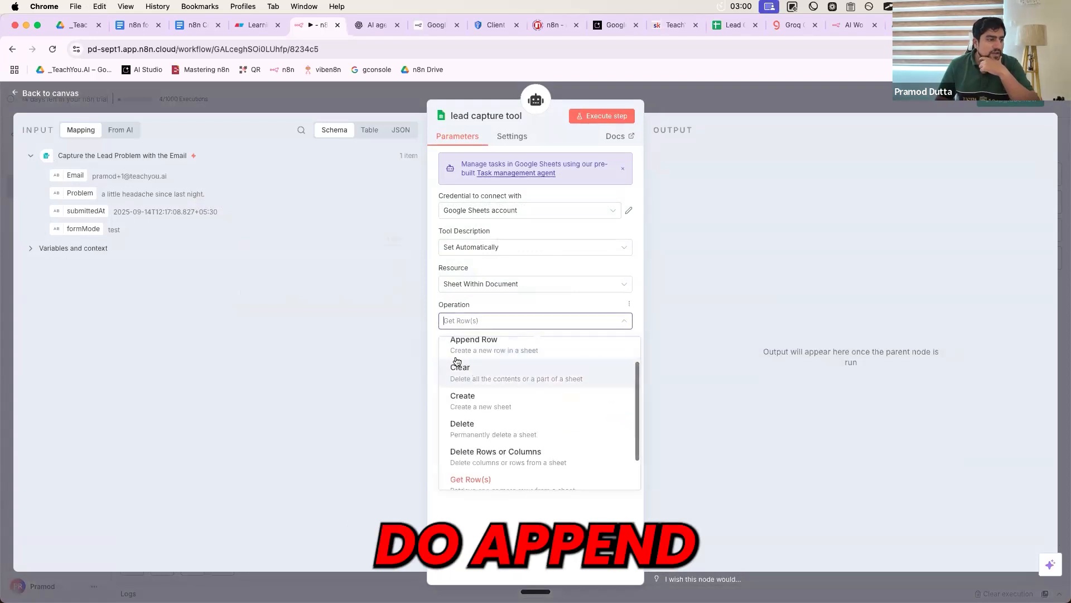
pyautogui.click(477, 350)
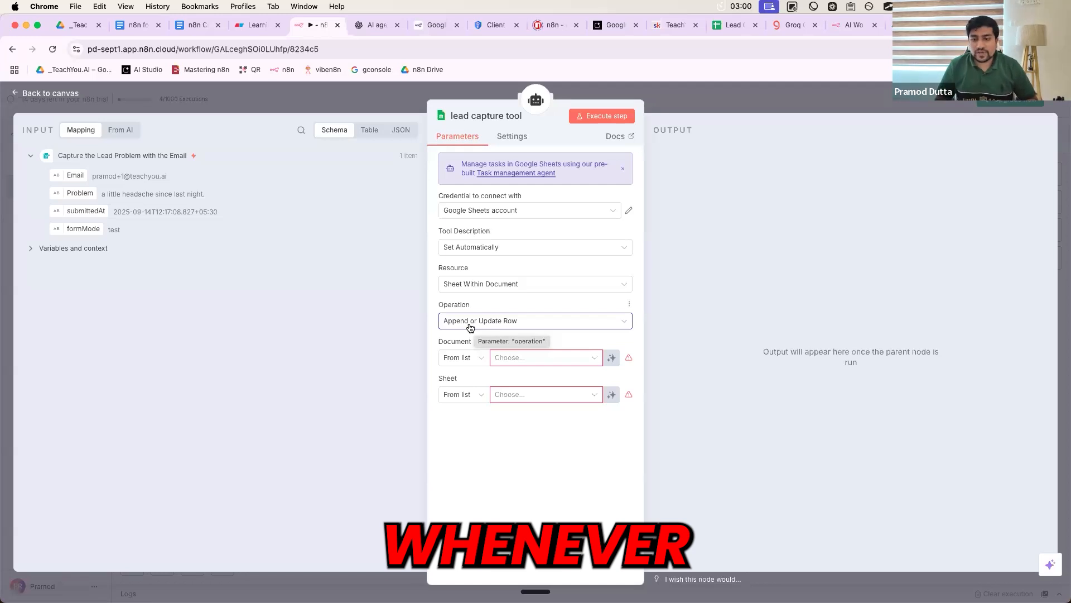
# - Switch the Document selection from From list to By URL, ready for the link
pyautogui.click(476, 360)
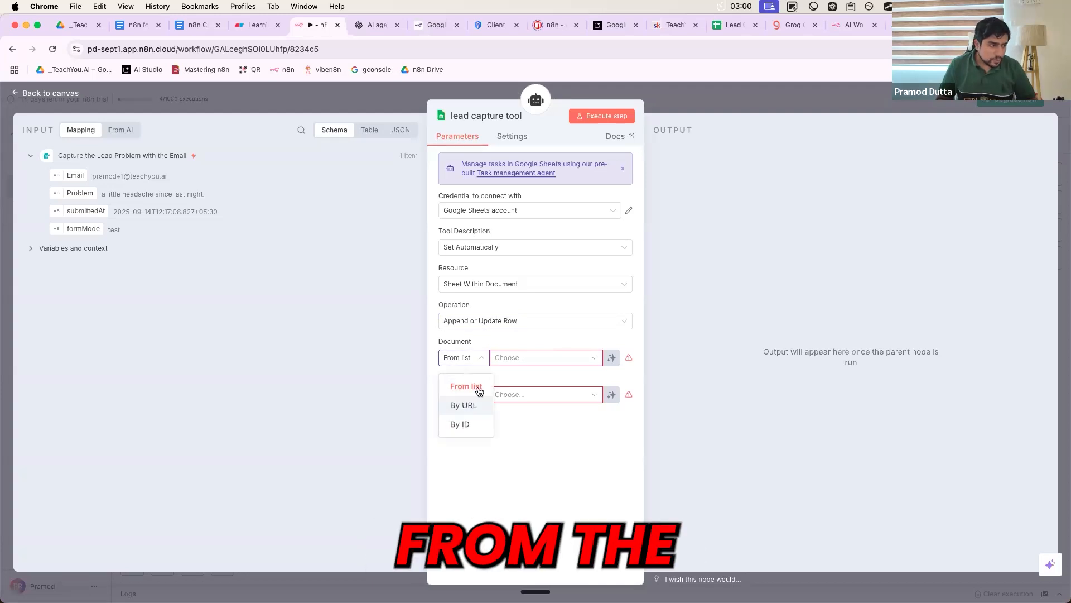
pyautogui.click(508, 358)
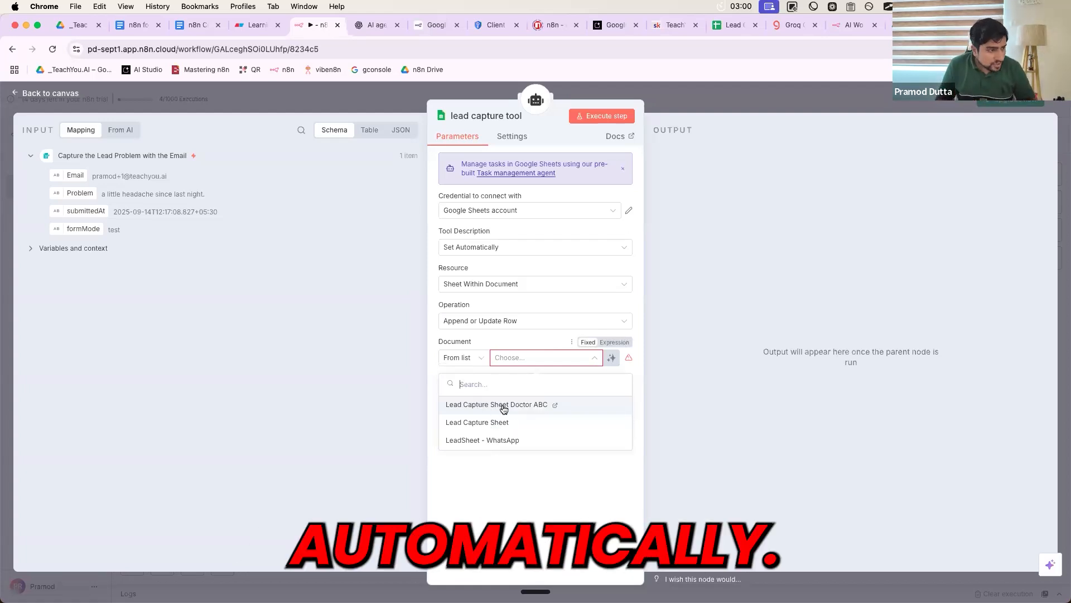
pyautogui.click(481, 359)
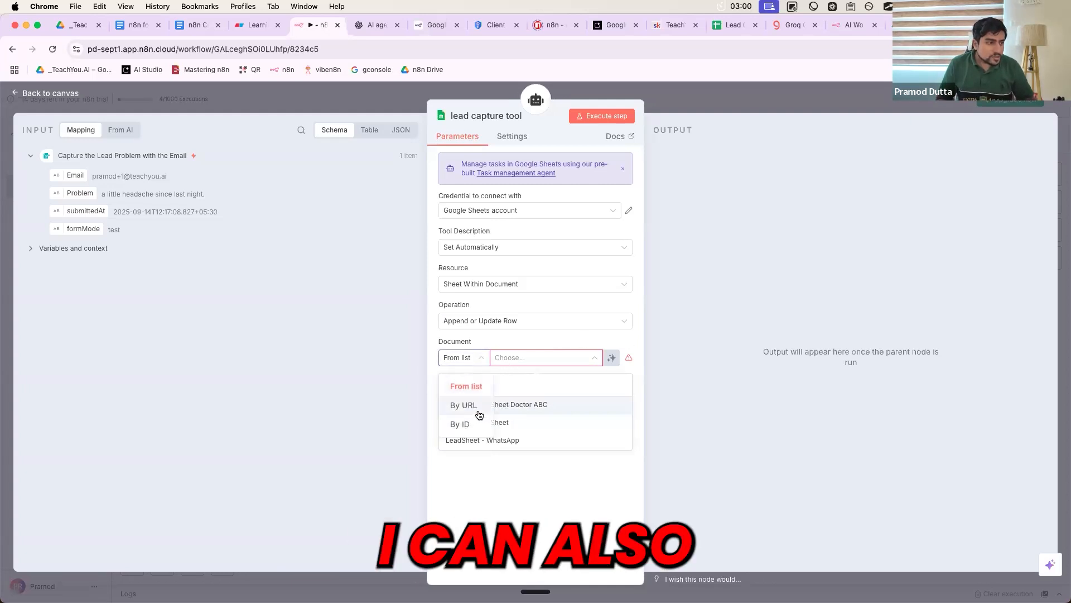
pyautogui.click(479, 408)
pyautogui.click(524, 355)
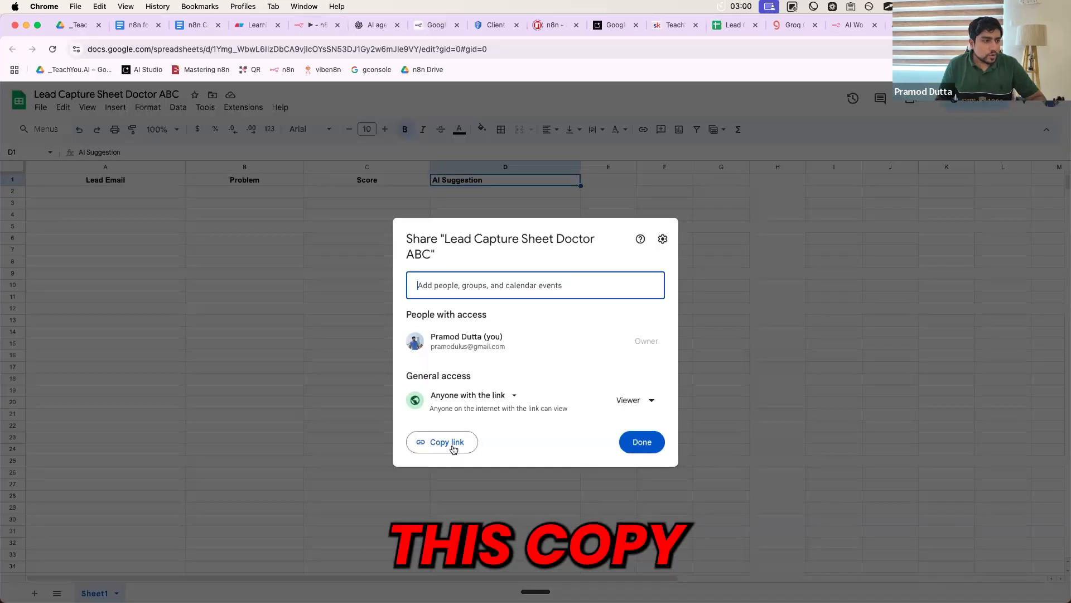
# - Paste the Doctor ABC spreadsheet's share link as the Document and choose Sheet1 as the sheet
pyautogui.click(443, 445)
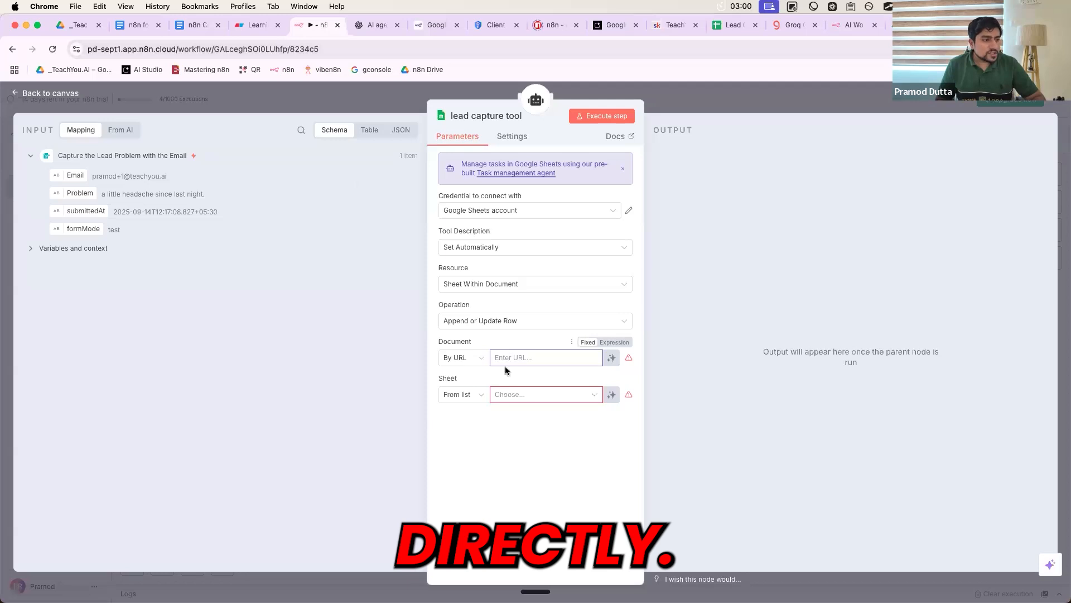
pyautogui.press('super+v')
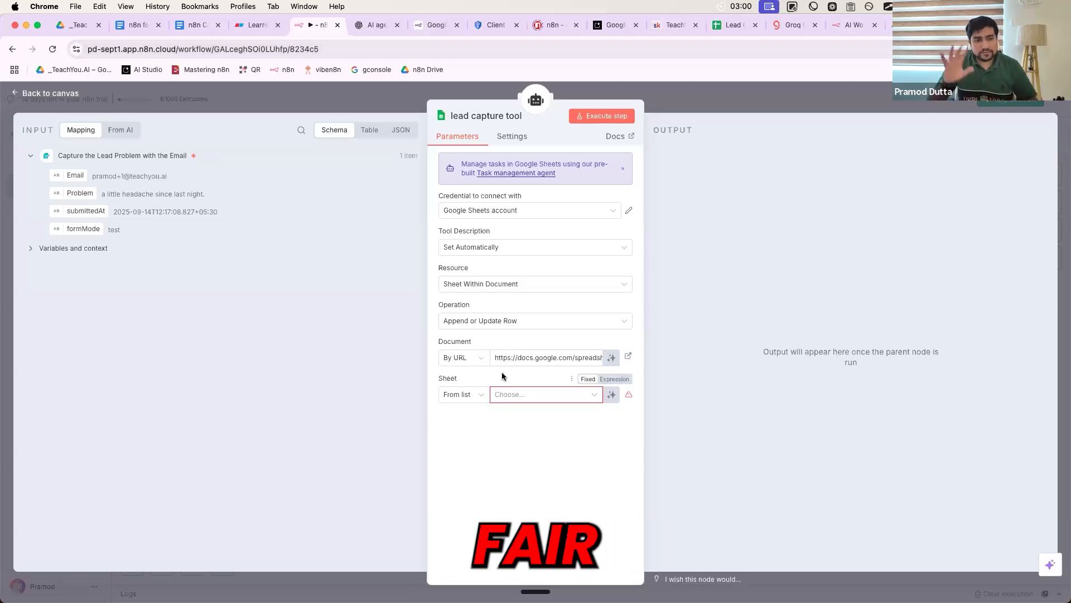
pyautogui.click(500, 395)
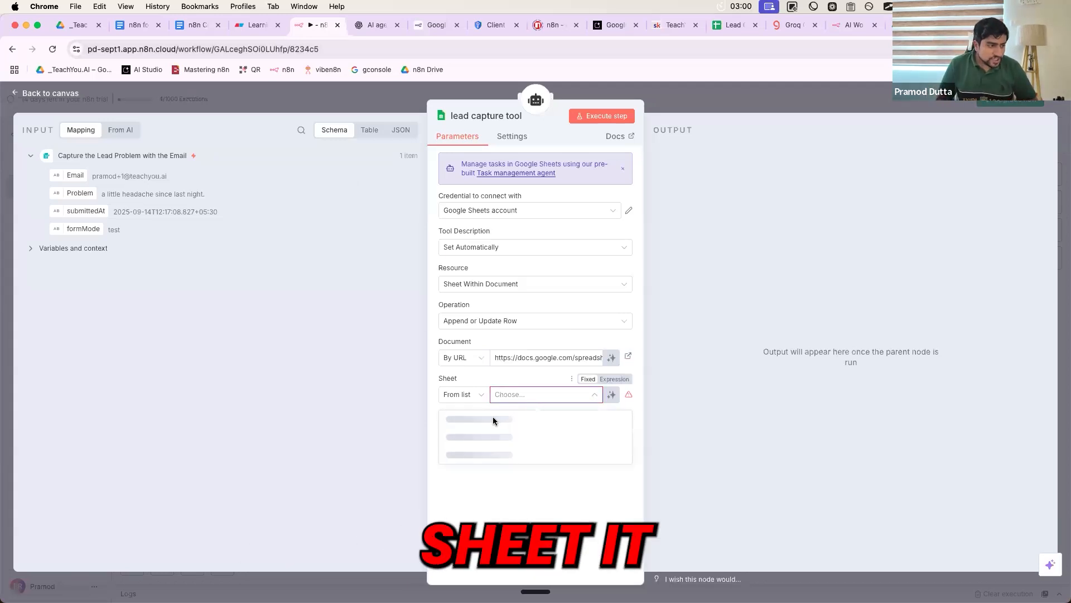
pyautogui.click(465, 418)
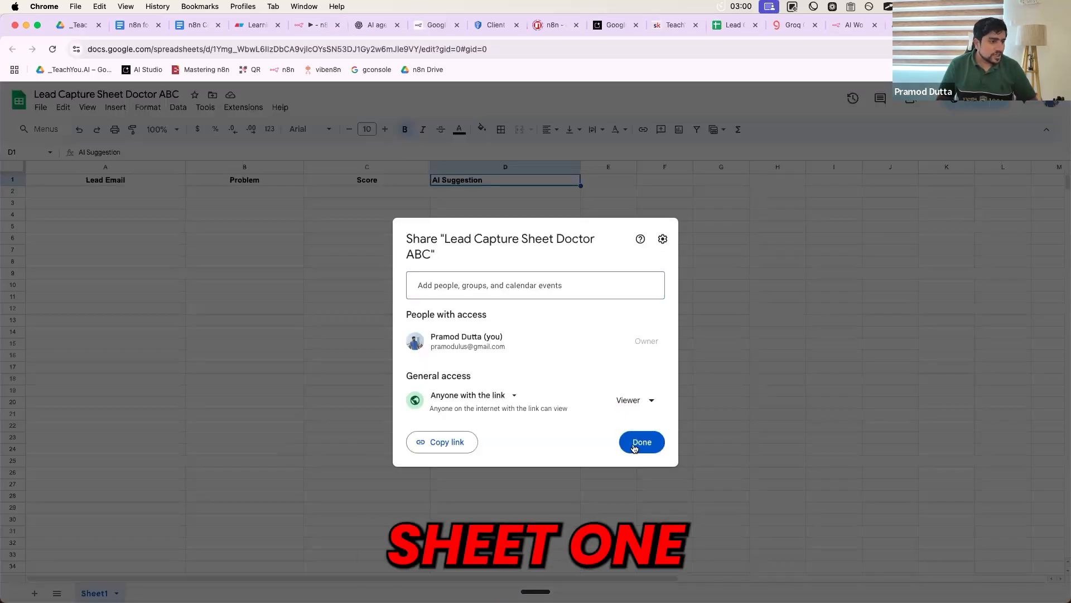
pyautogui.click(641, 440)
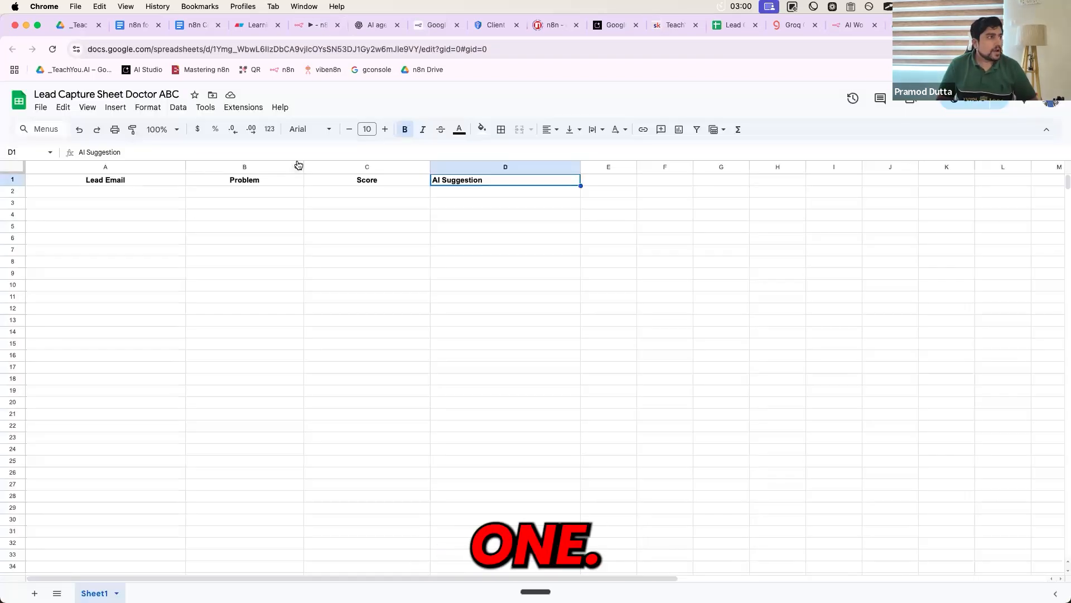
pyautogui.click(314, 27)
pyautogui.scroll(-5, 474, 370)
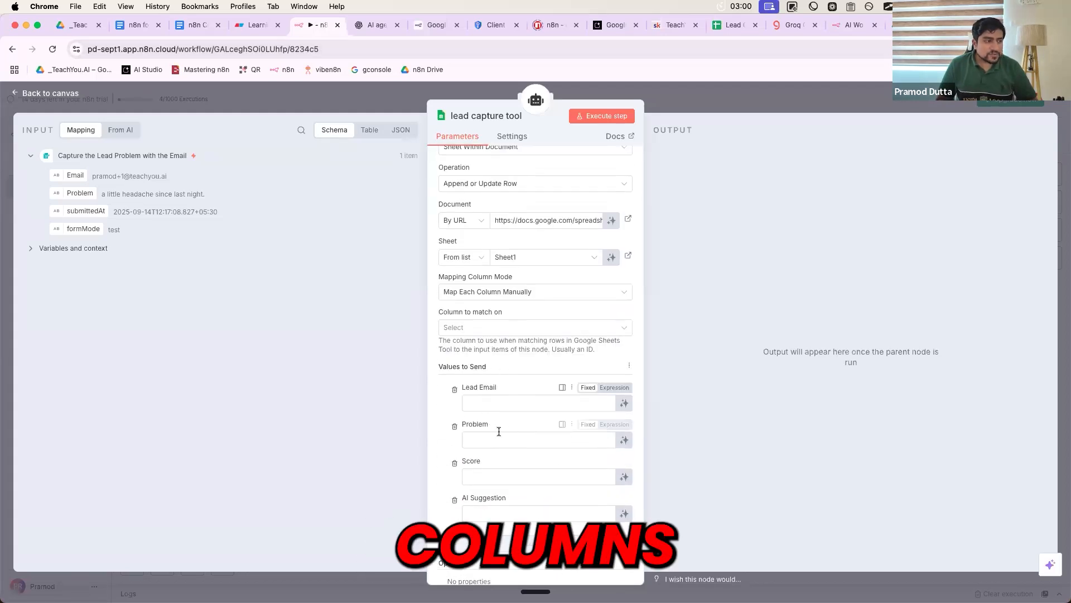
pyautogui.scroll(-2, 491, 377)
pyautogui.scroll(1, 488, 369)
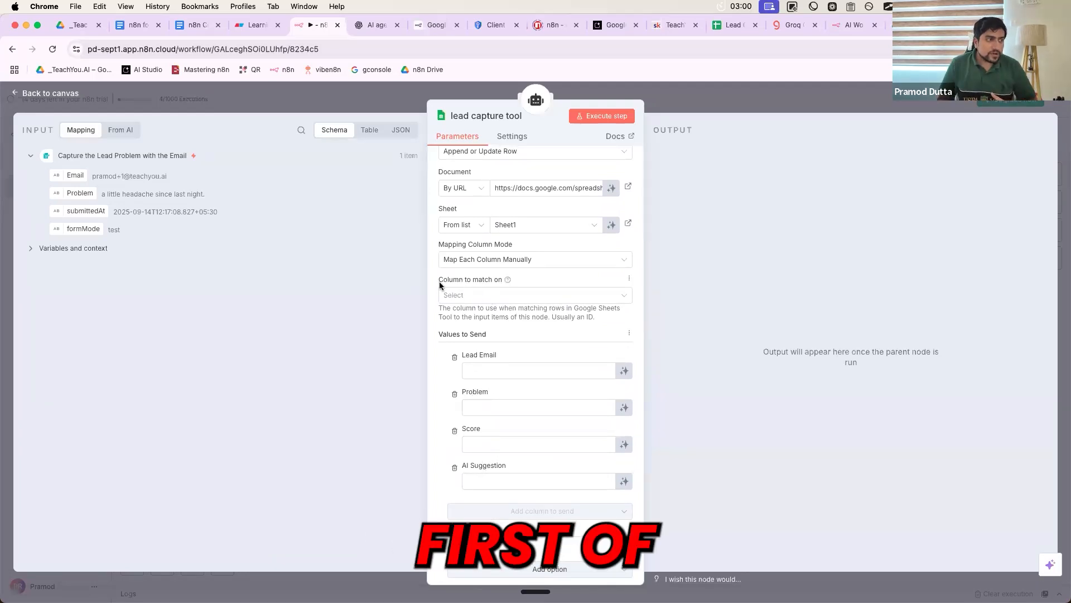
# - Match rows on Lead Email and let the model define Lead Email, Problem, Score and AI Suggestion
pyautogui.click(464, 295)
pyautogui.click(461, 319)
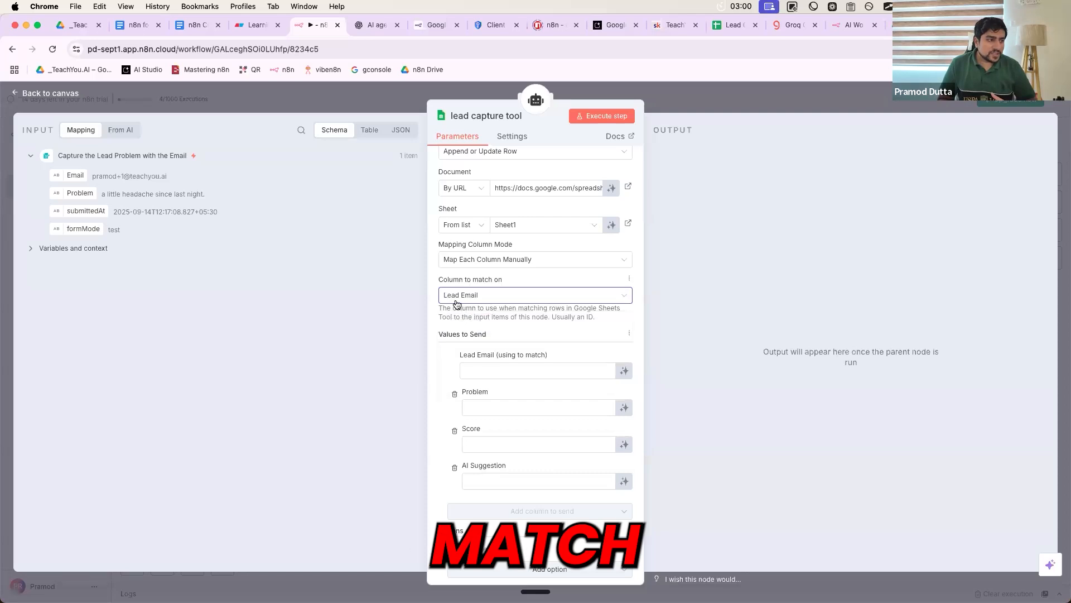
pyautogui.click(624, 372)
pyautogui.click(624, 421)
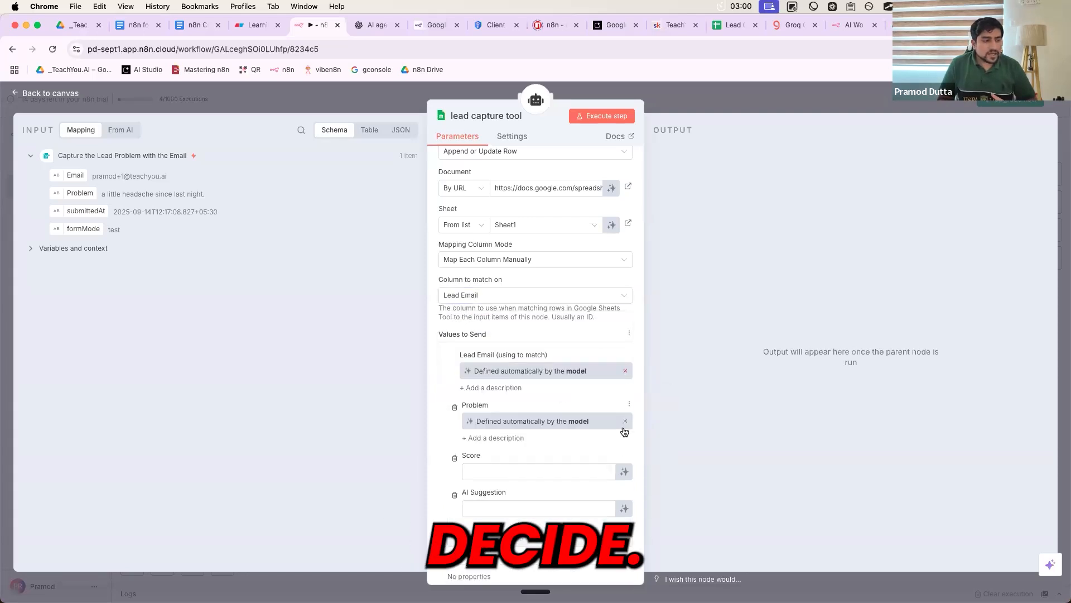
pyautogui.click(623, 473)
pyautogui.click(624, 520)
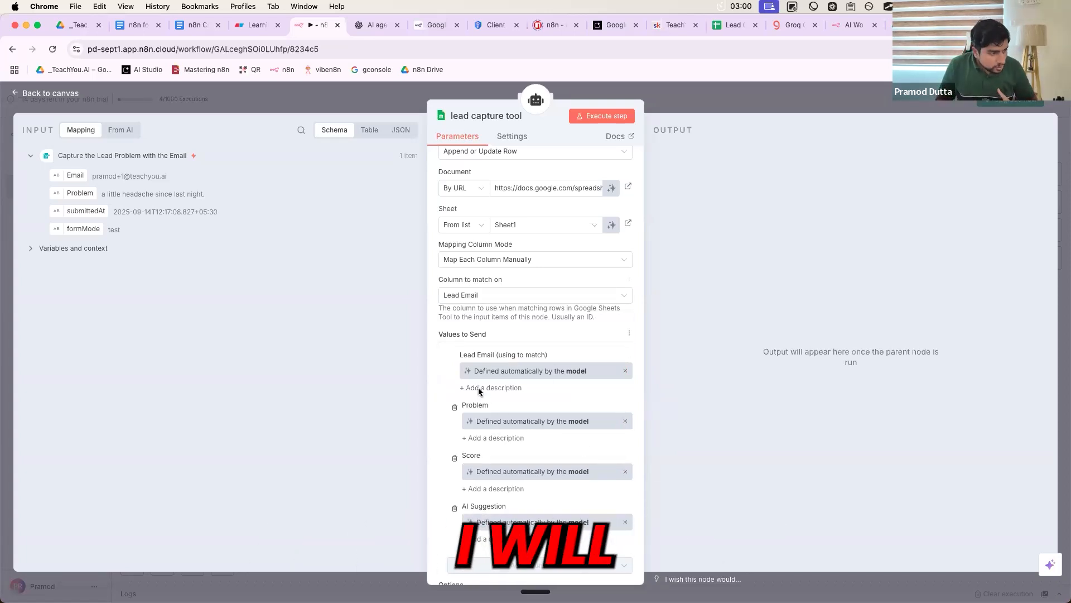
pyautogui.scroll(3, 521, 433)
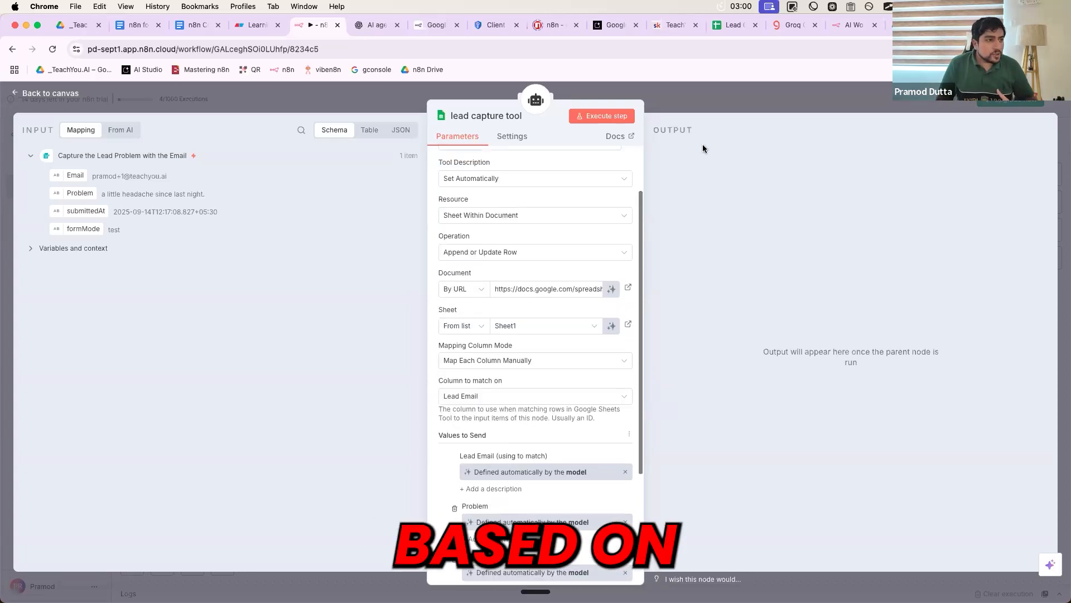
pyautogui.press('Escape')
# - Open the AI Agent and read through its urgency-scoring system message
pyautogui.doubleClick(509, 252)
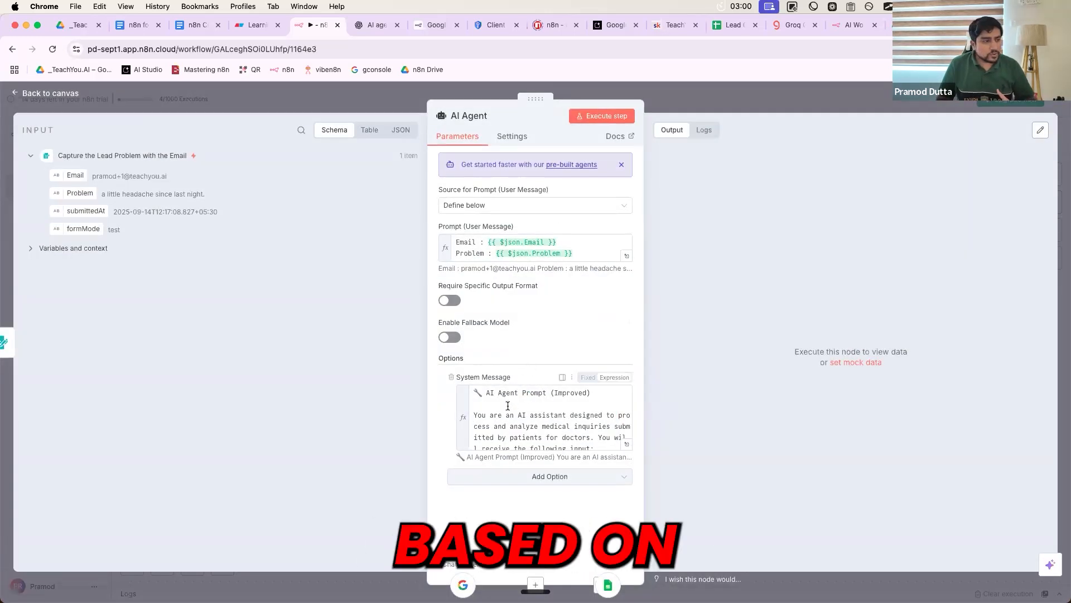
pyautogui.click(509, 406)
pyautogui.scroll(-10, 508, 406)
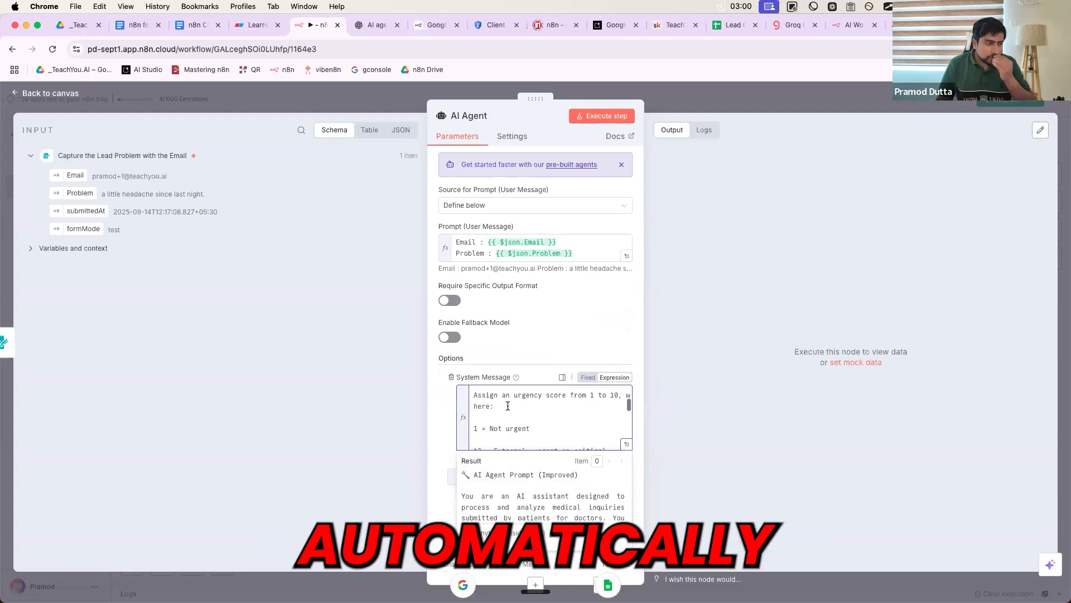
pyautogui.scroll(-2, 508, 405)
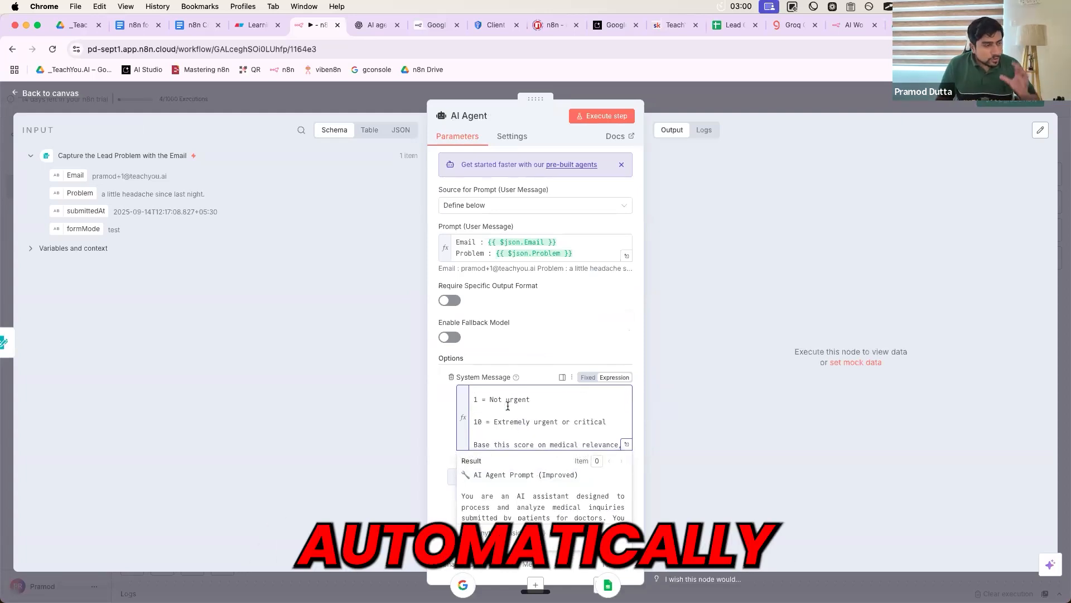
pyautogui.scroll(-2, 508, 406)
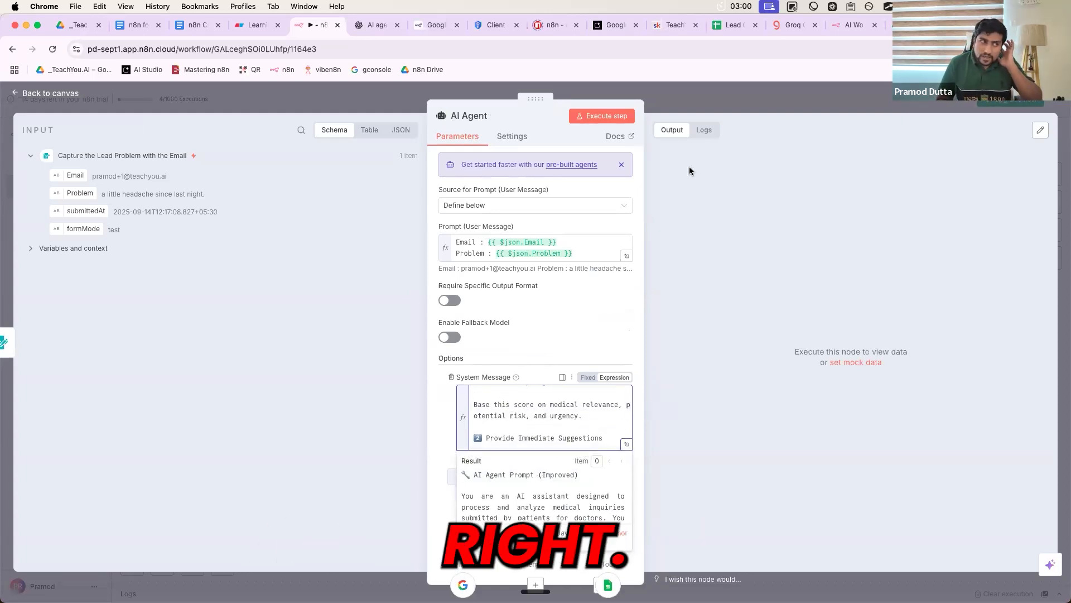
pyautogui.press('Escape')
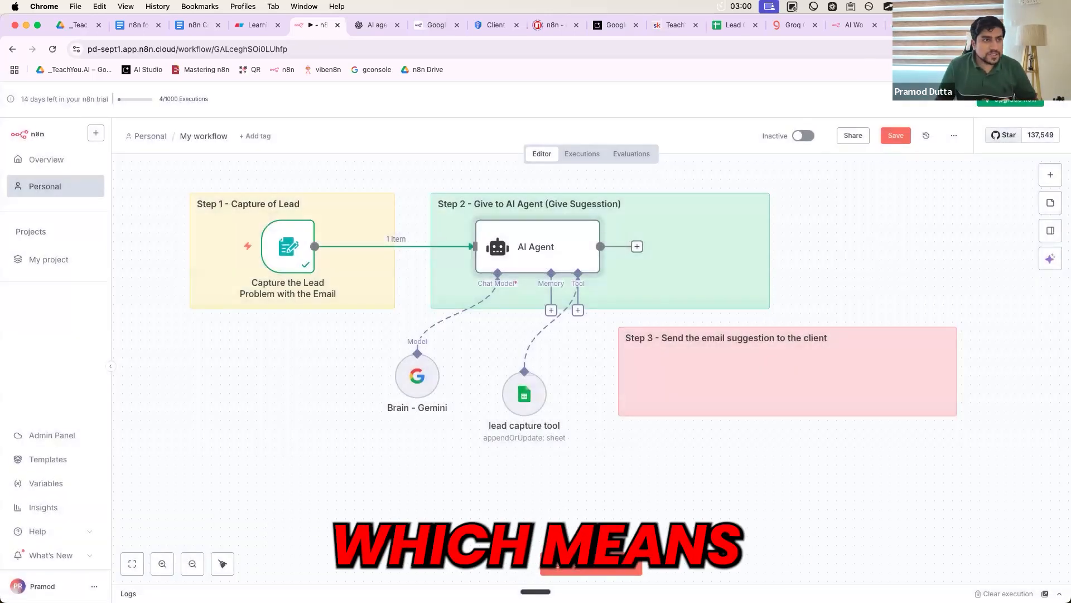
# - Copy the lead sheet's four column headers in cells A1 to D1
pyautogui.click(921, 25)
pyautogui.click(363, 249)
pyautogui.click(128, 181)
pyautogui.keyDown('shift'); pyautogui.click(455, 182); pyautogui.keyUp('shift')
pyautogui.press('super+c')
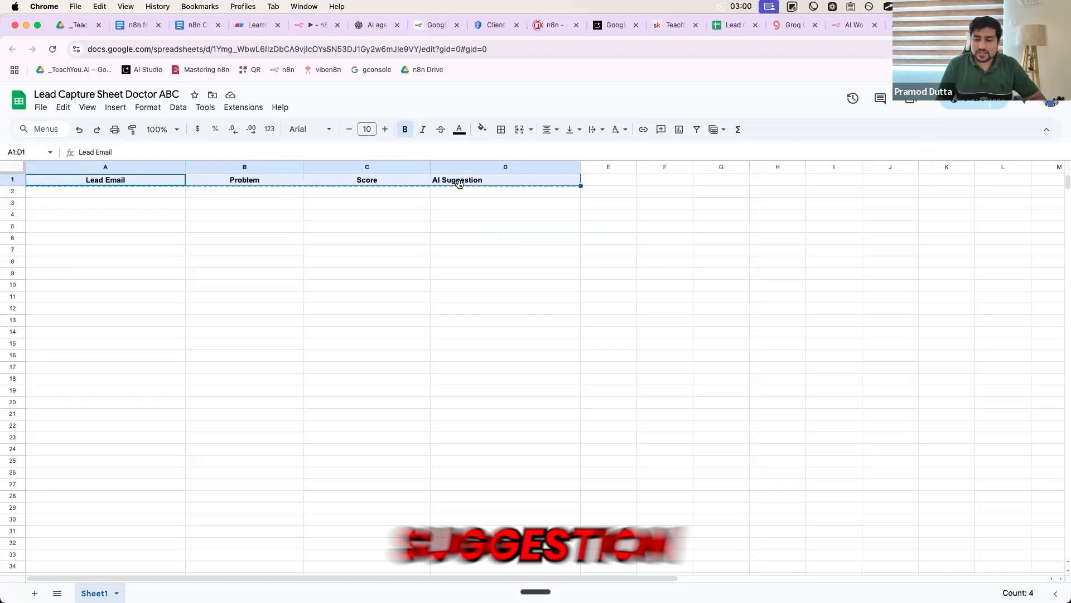
# - Bring up the ChatGPT conversation and place the cursor in its message box
pyautogui.click(373, 25)
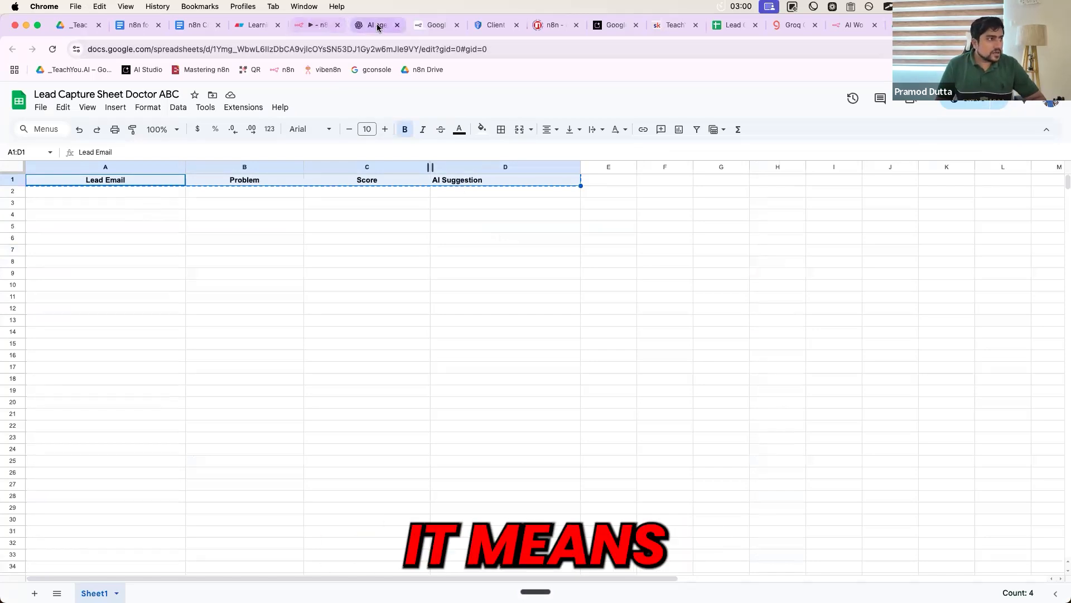
pyautogui.scroll(-3, 460, 408)
pyautogui.click(359, 545)
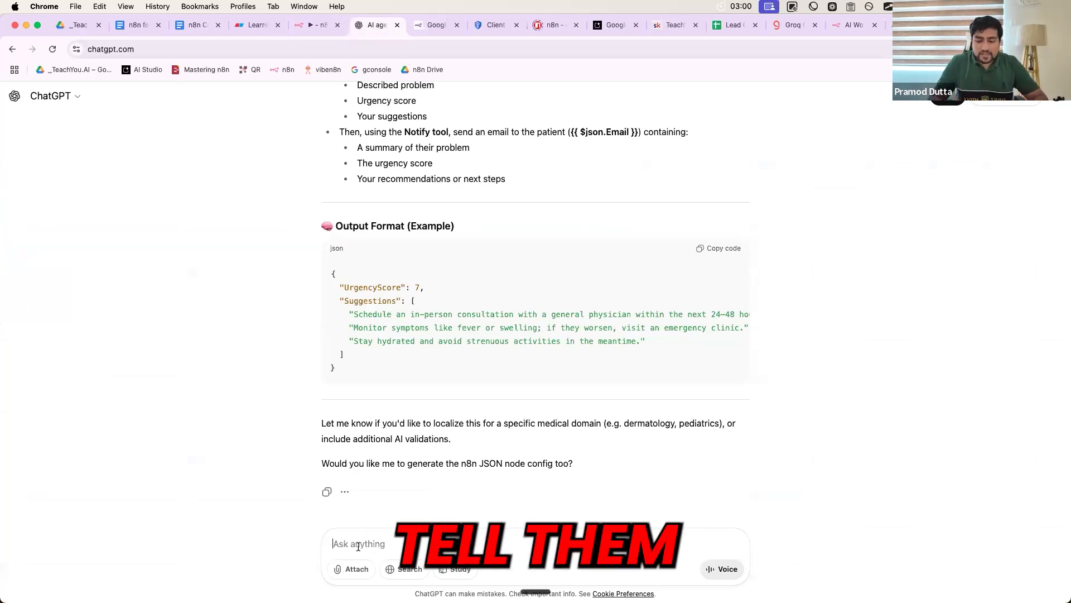
# - Start the message 'I will be pushing to columns' and paste the four column names below
pyautogui.write('I will')
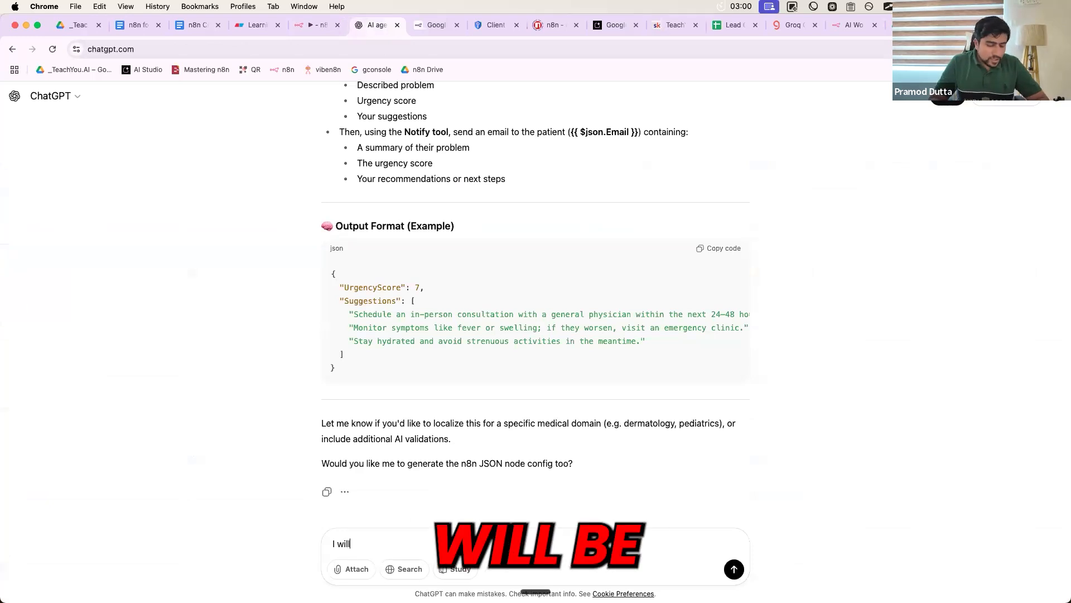
pyautogui.write(' be p')
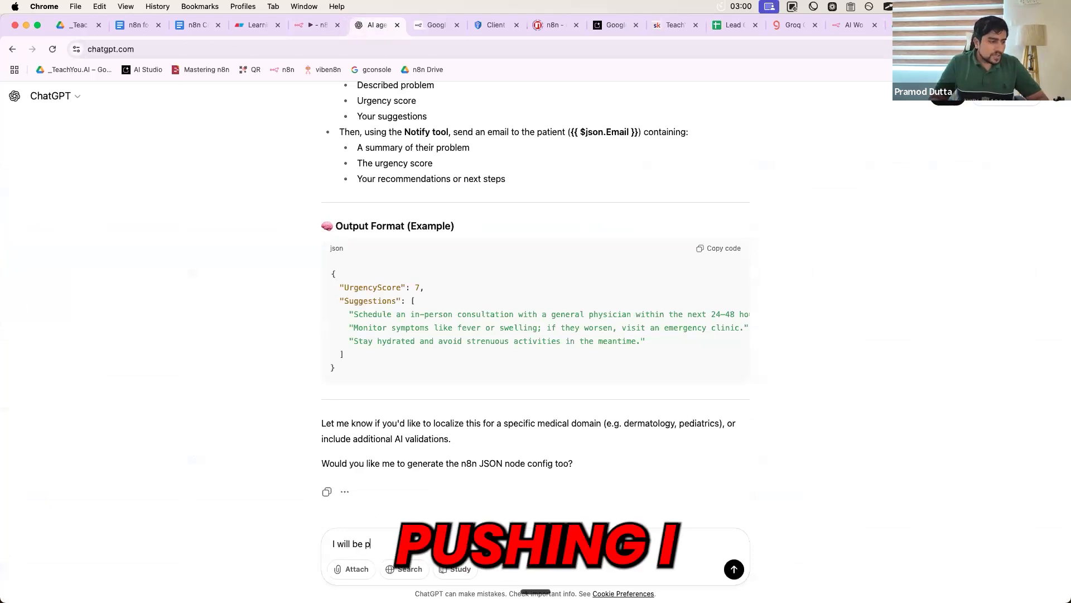
pyautogui.write('ushig')
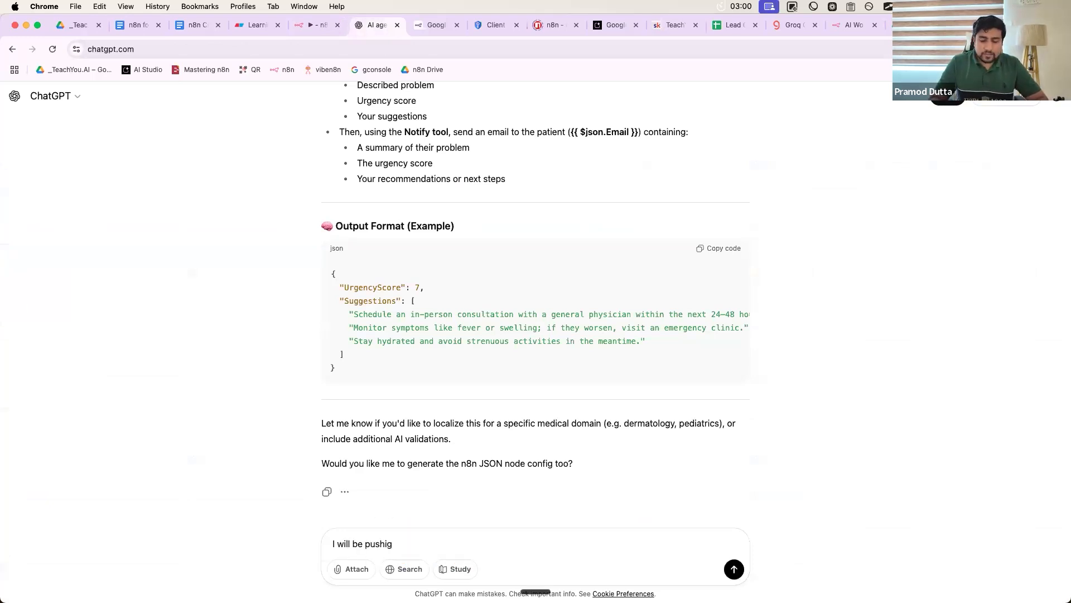
pyautogui.press('BackSpace')
pyautogui.write('ng t')
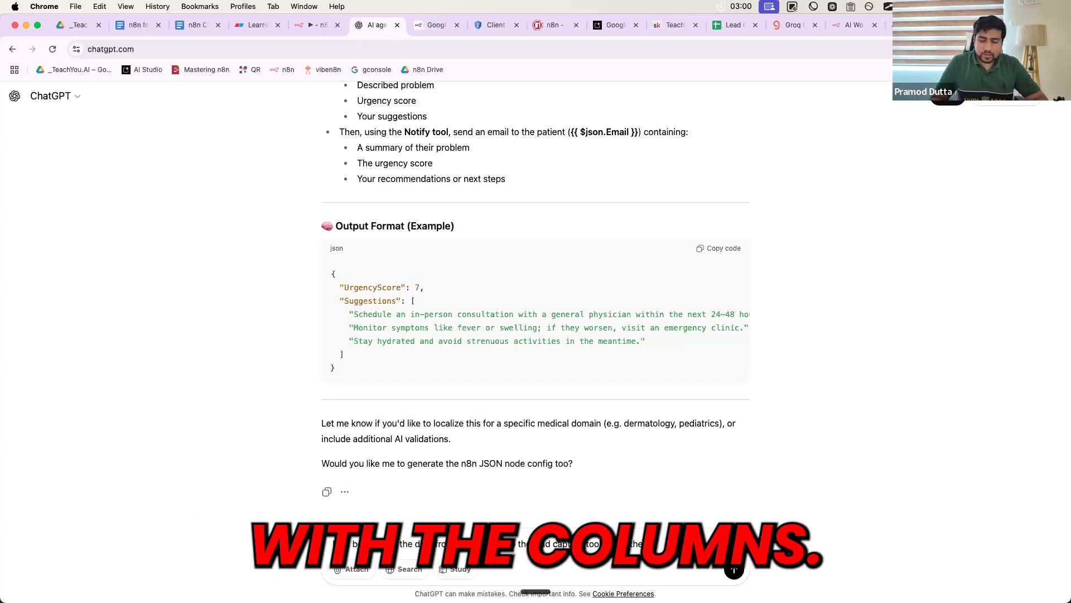
pyautogui.write('columns')
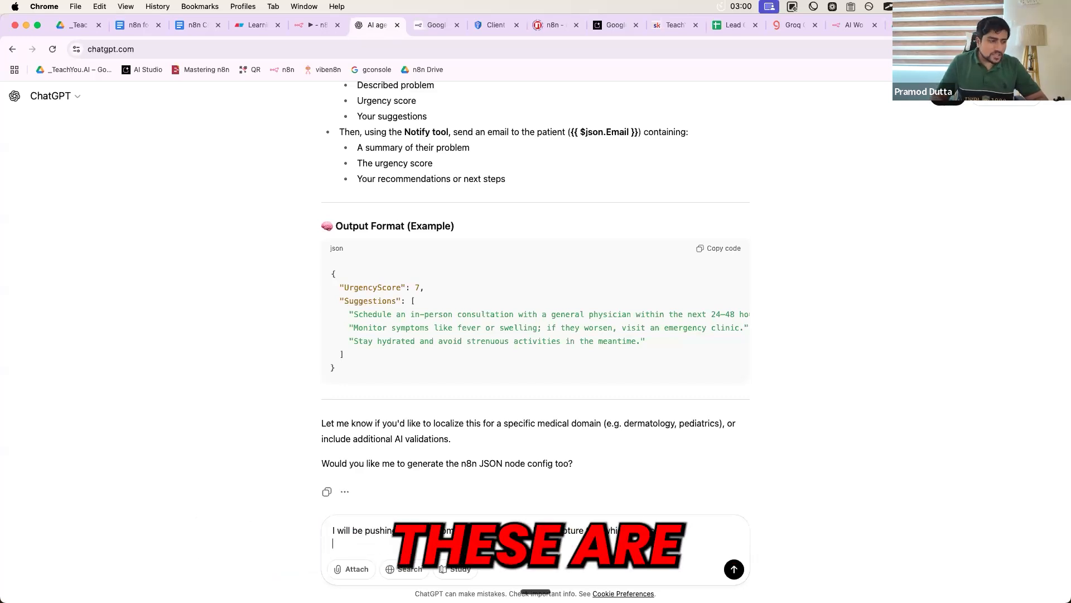
pyautogui.hotkey('shift', 'Return')
pyautogui.press('super+v')
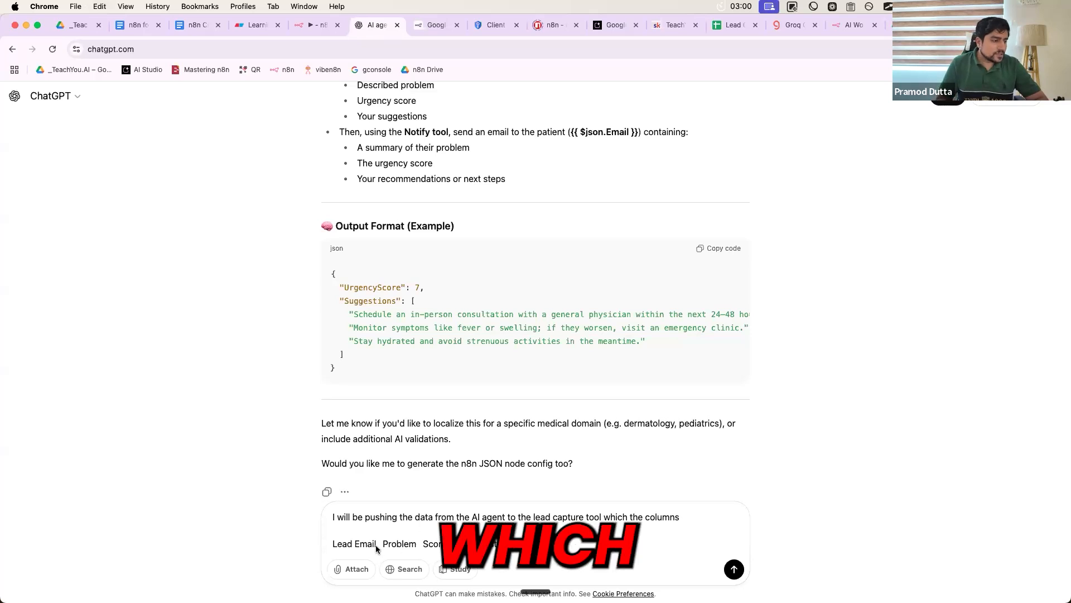
pyautogui.write(',')
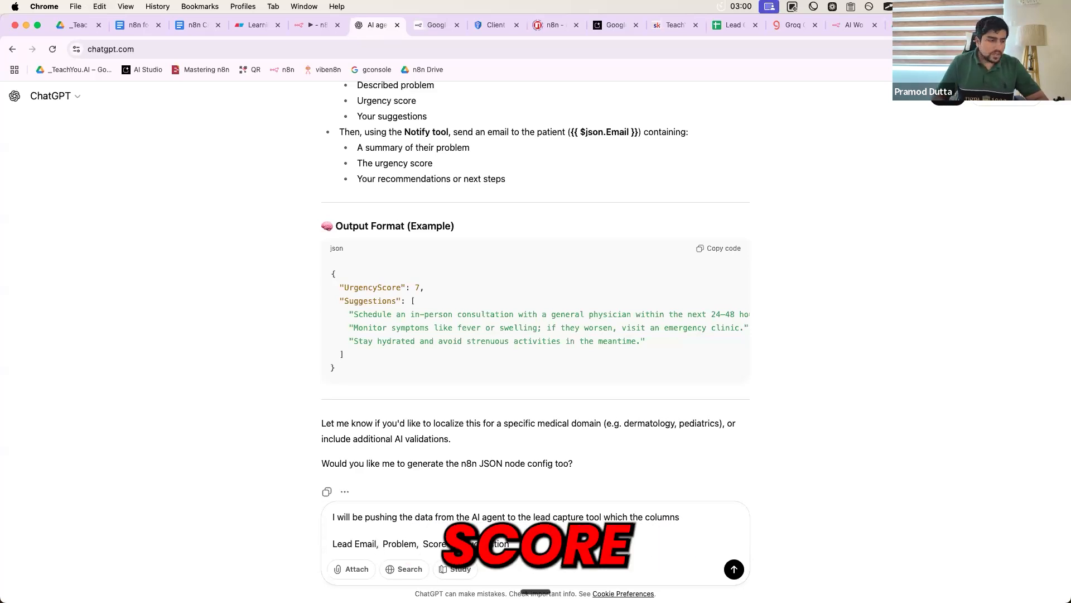
pyautogui.hotkey('shift', 'Return')
# - Ask ChatGPT to modify the prompt so the AI agent also pushes the data to the lead capture tool
pyautogui.write('caN')
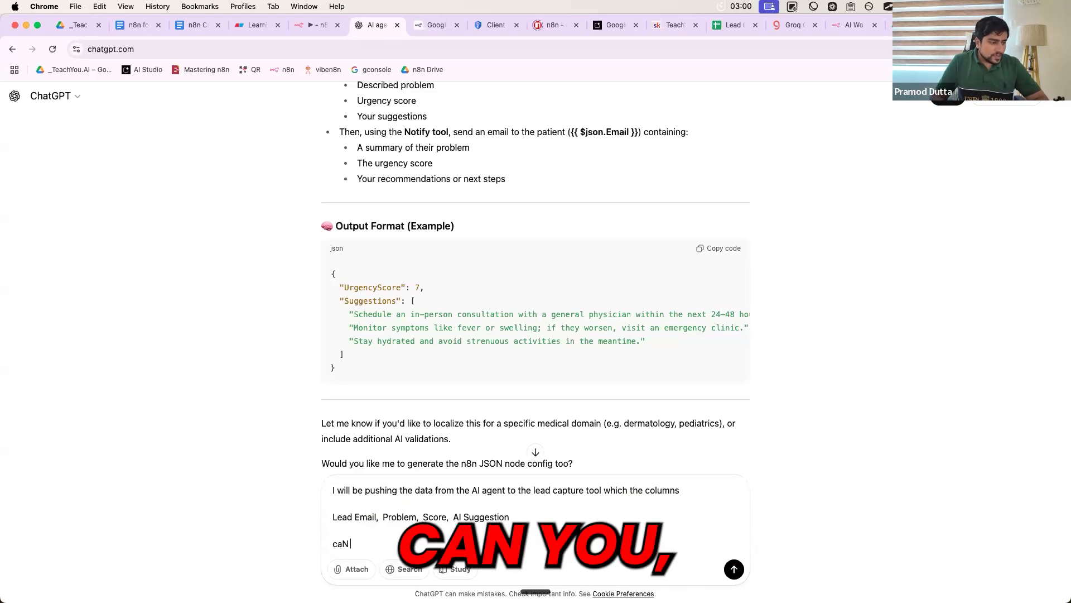
pyautogui.press('BackSpace')
pyautogui.write('n you modify the')
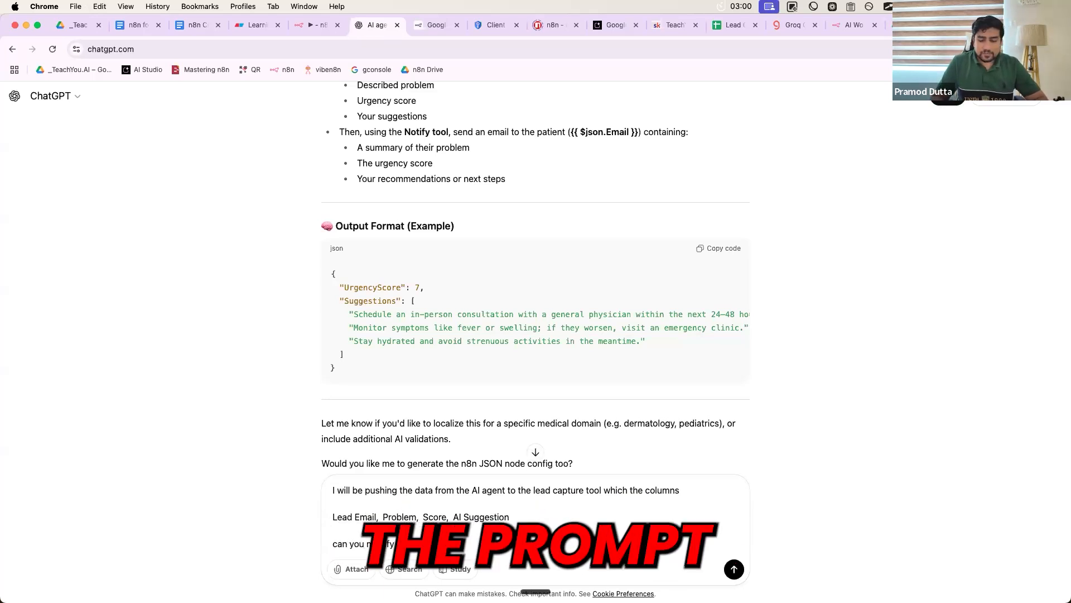
pyautogui.write(' prompt so that AI agent knows th')
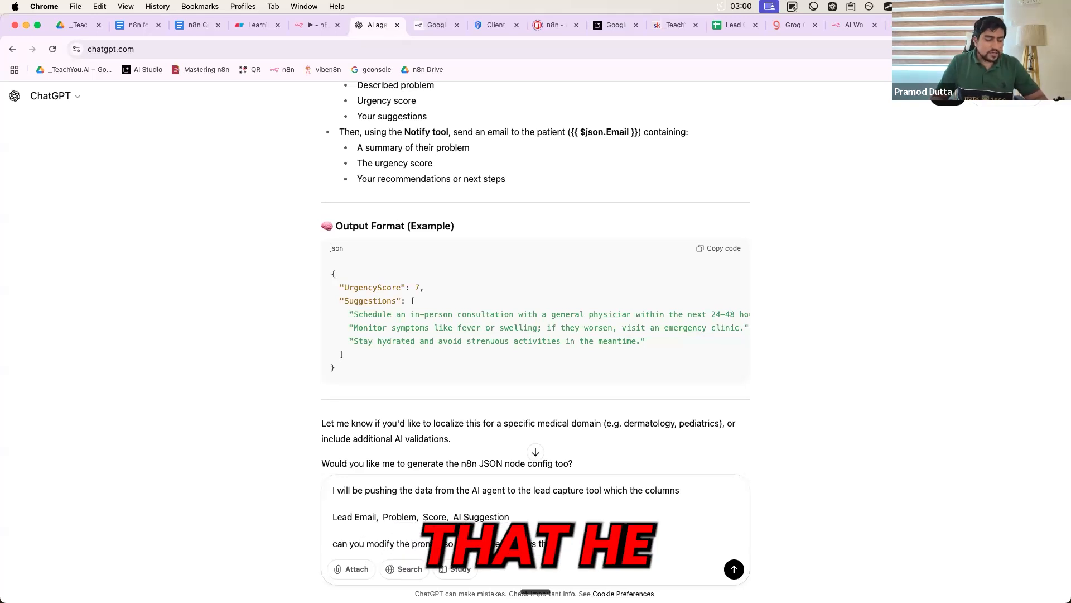
pyautogui.write('at he')
pyautogui.press('BackSpace')
pyautogui.press('BackSpace')
pyautogui.press('BackSpace')
pyautogui.write('it')
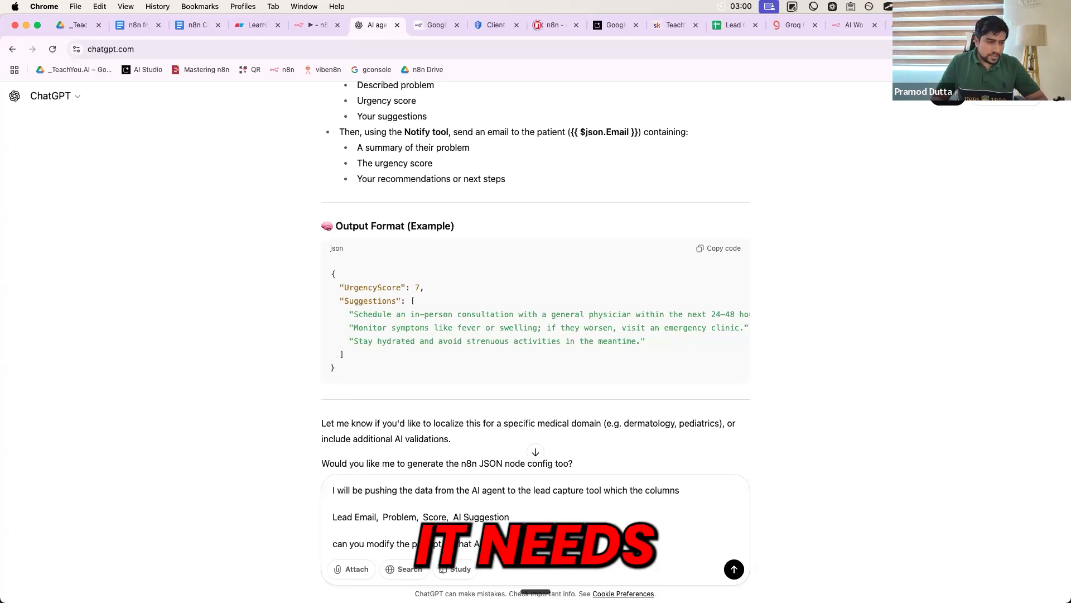
pyautogui.write(' needs to pus')
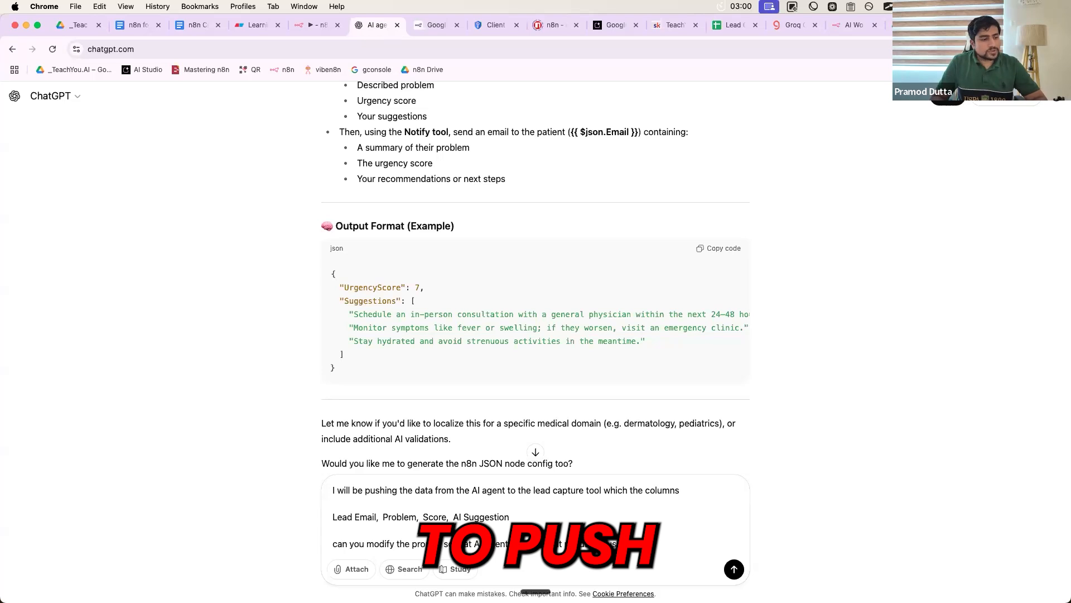
pyautogui.write('h')
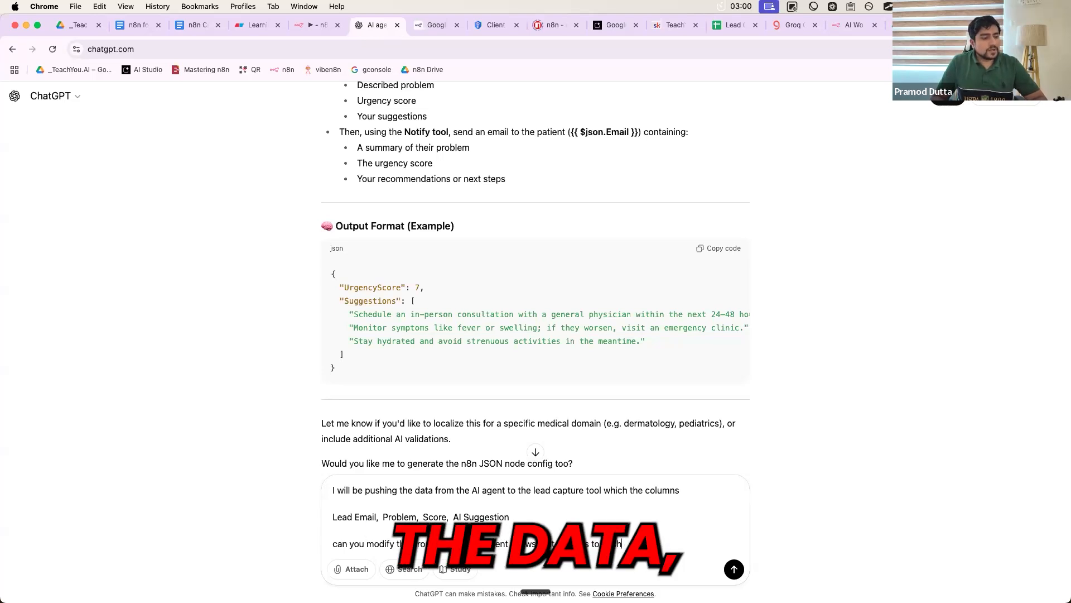
pyautogui.write('t h the data to lead capt')
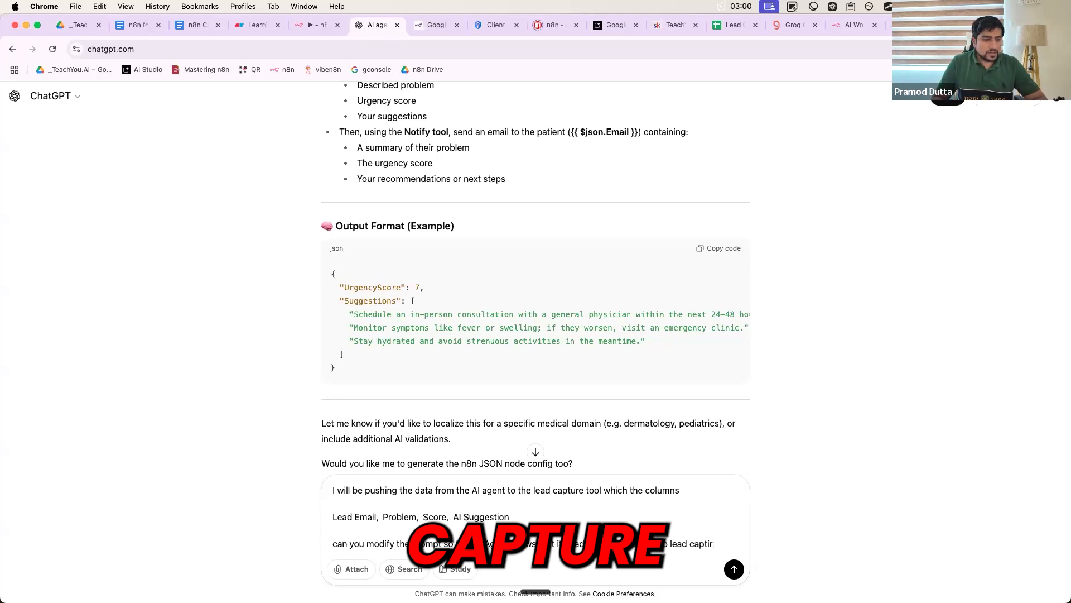
pyautogui.write('ure tool also.')
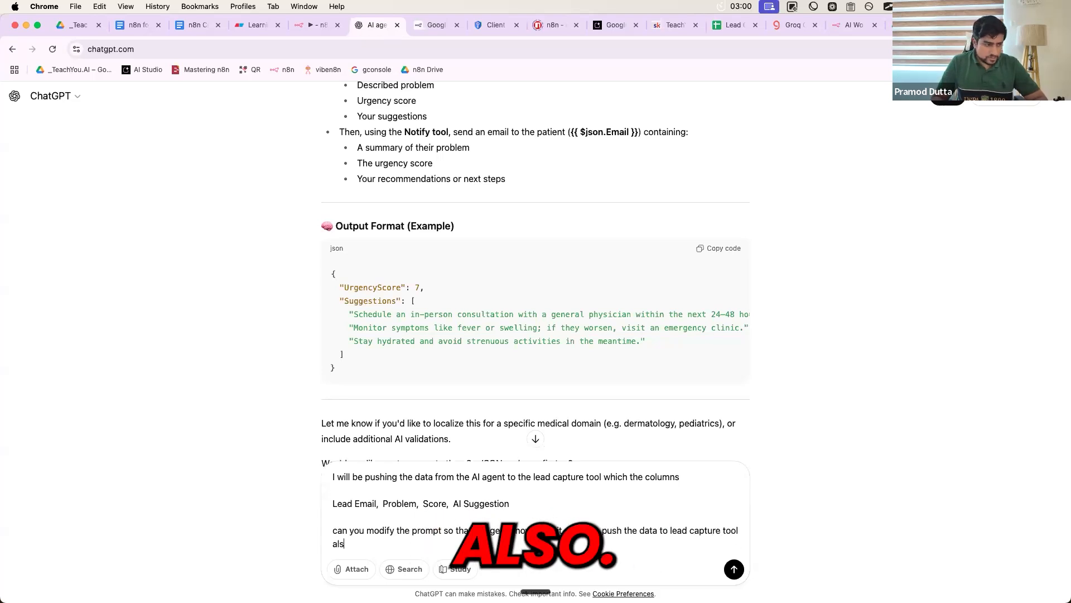
# - Send the follow-up and review the reply's column list and push-data instructions
pyautogui.click(734, 568)
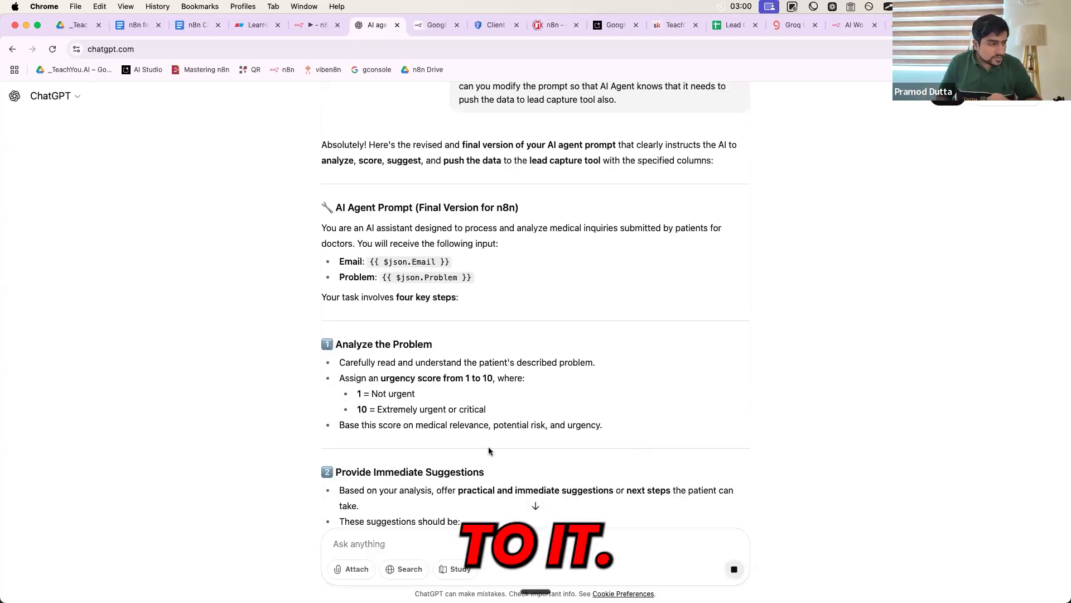
pyautogui.scroll(-5, 487, 447)
pyautogui.scroll(-2, 489, 449)
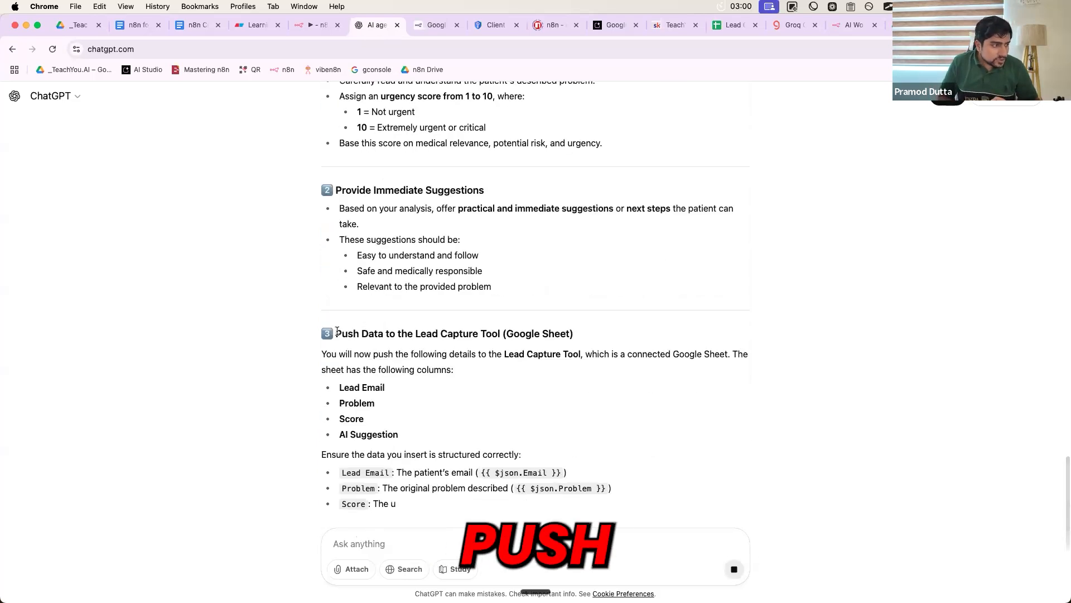
pyautogui.moveTo(335, 333); pyautogui.dragTo(516, 339)
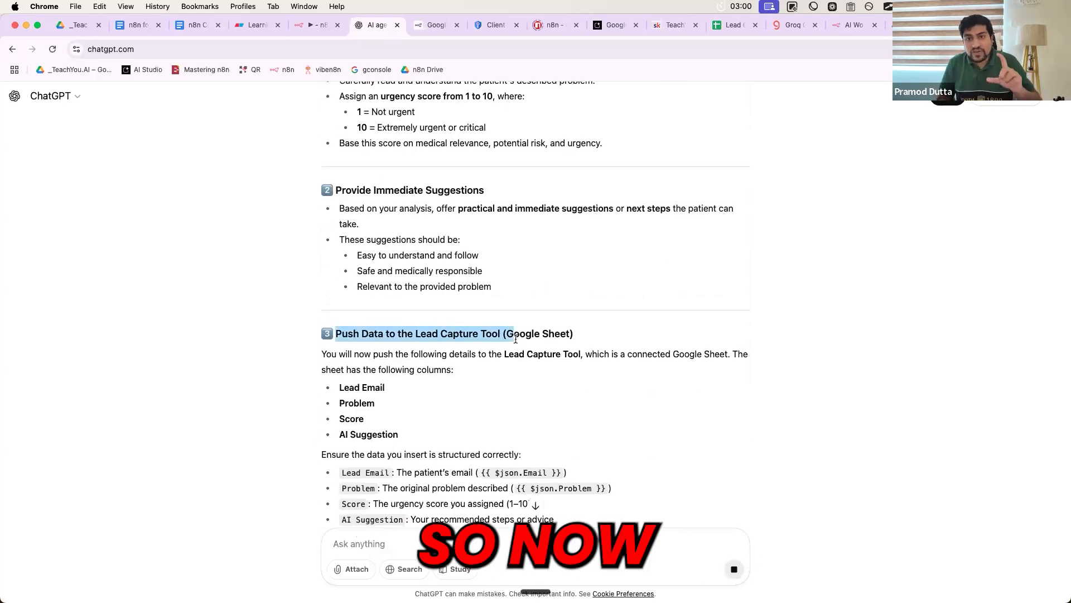
pyautogui.scroll(-2, 515, 338)
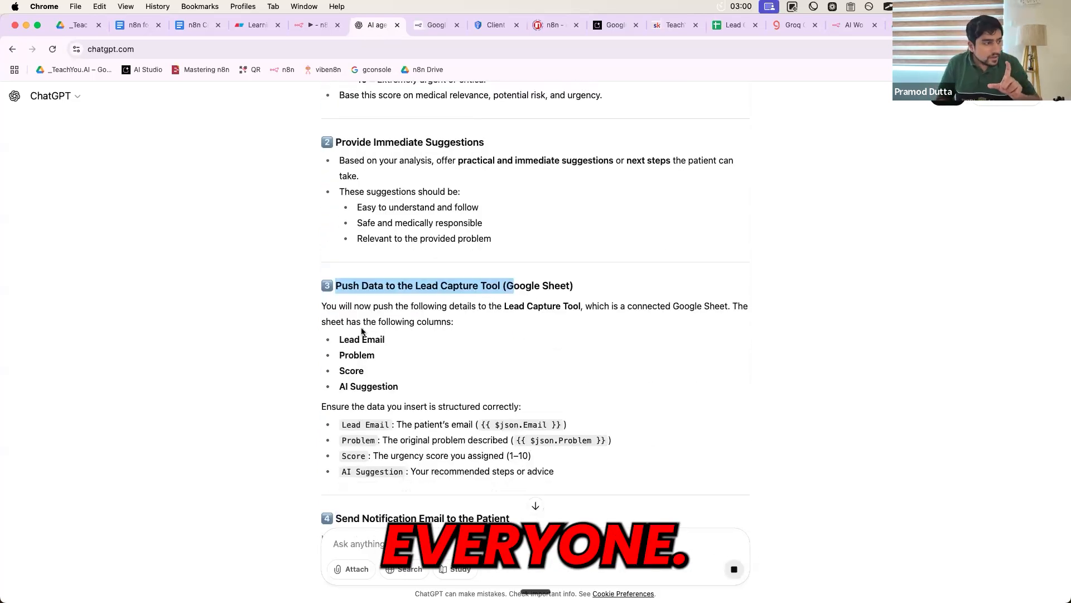
pyautogui.moveTo(340, 339); pyautogui.dragTo(399, 386)
pyautogui.moveTo(555, 469); pyautogui.dragTo(333, 287)
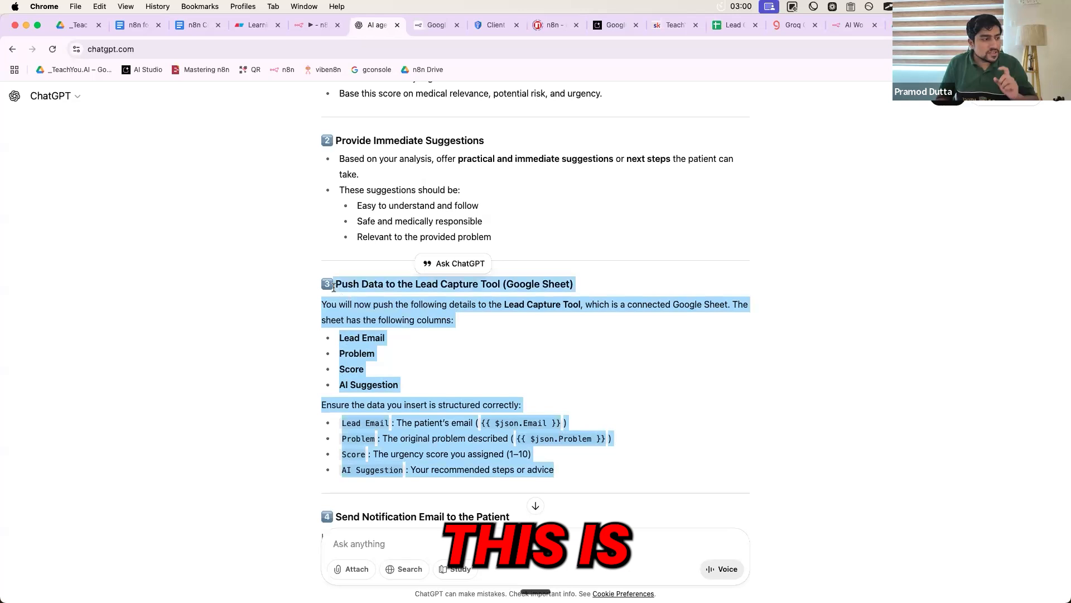
pyautogui.scroll(-5, 490, 393)
pyautogui.scroll(-5, 506, 392)
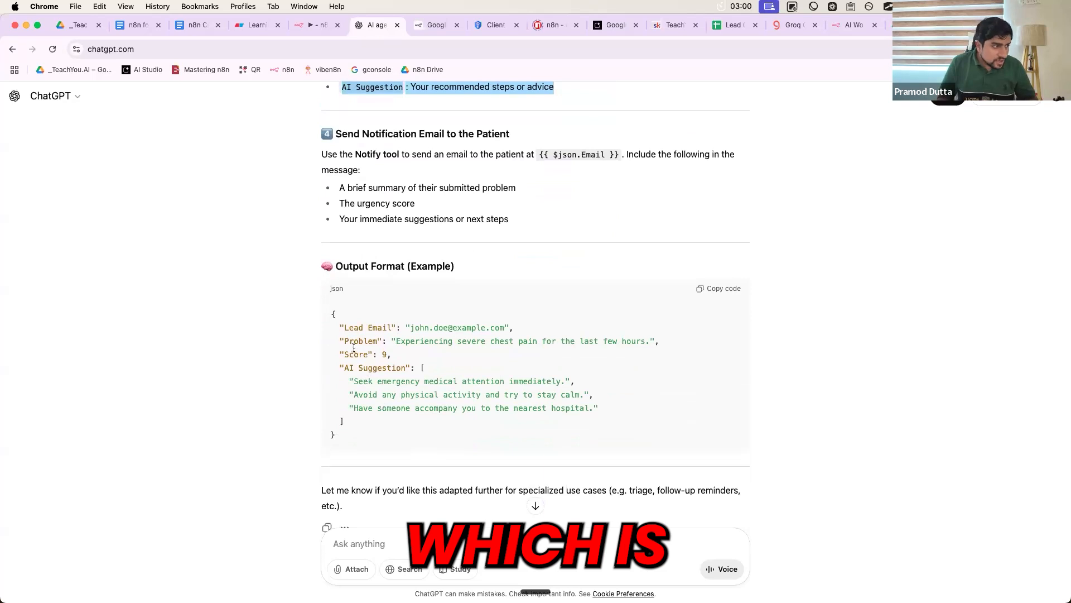
# - Check the example's Lead Email, Problem and Score lines, then copy the entire revised prompt
pyautogui.moveTo(340, 327); pyautogui.dragTo(517, 329)
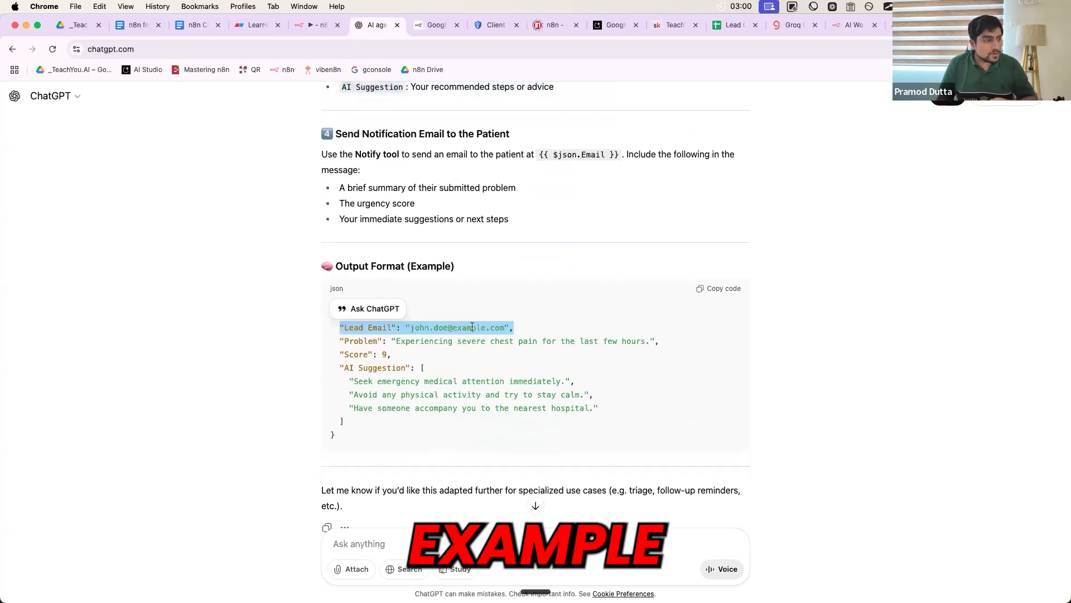
pyautogui.click(341, 329)
pyautogui.keyDown('shift'); pyautogui.click(520, 330); pyautogui.keyUp('shift')
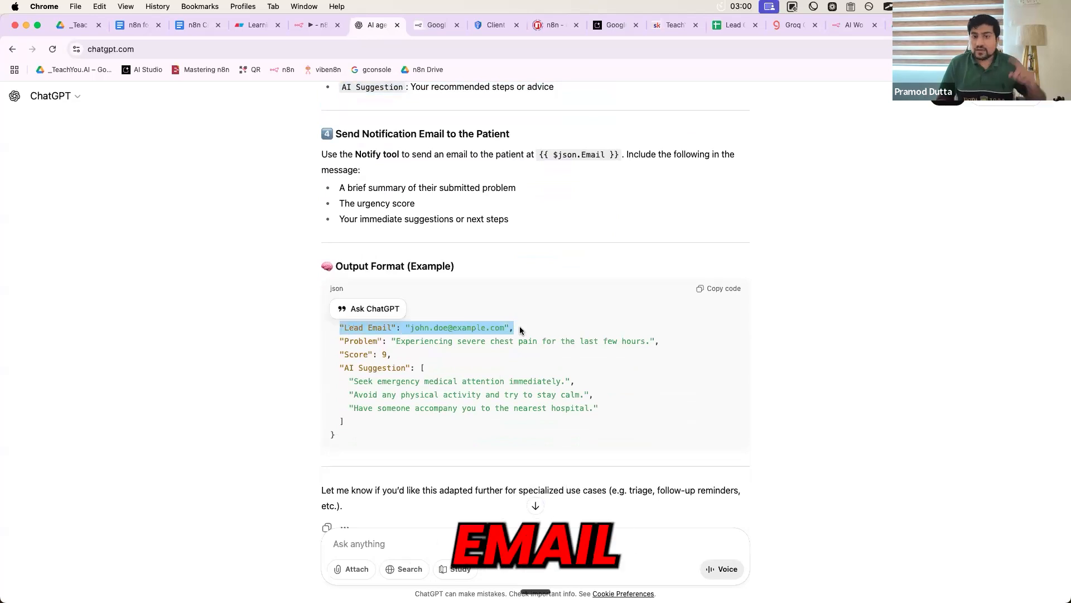
pyautogui.tripleClick(374, 343)
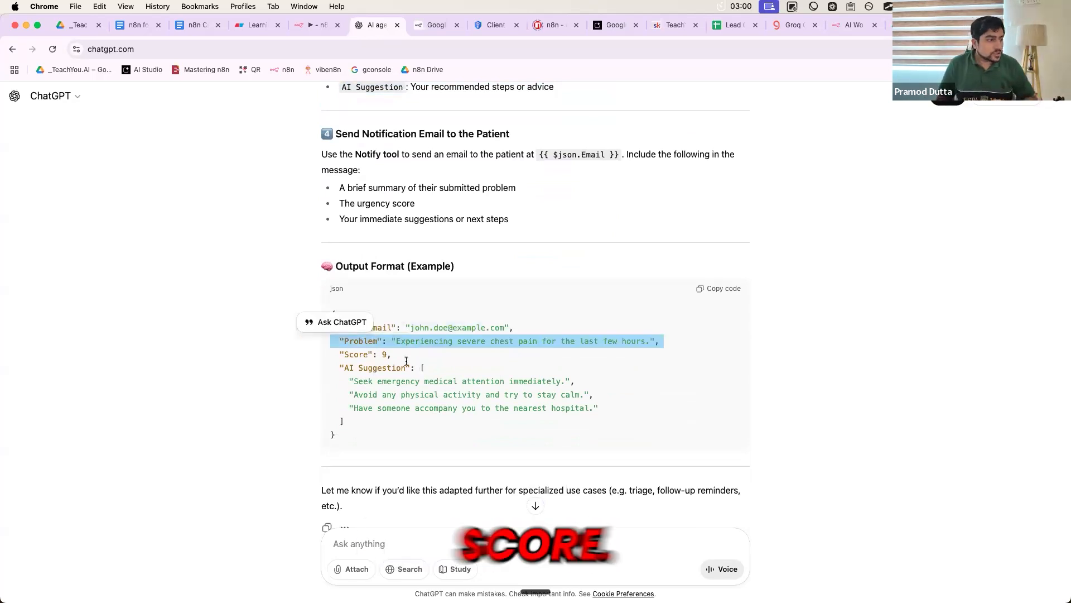
pyautogui.moveTo(404, 358); pyautogui.dragTo(359, 424)
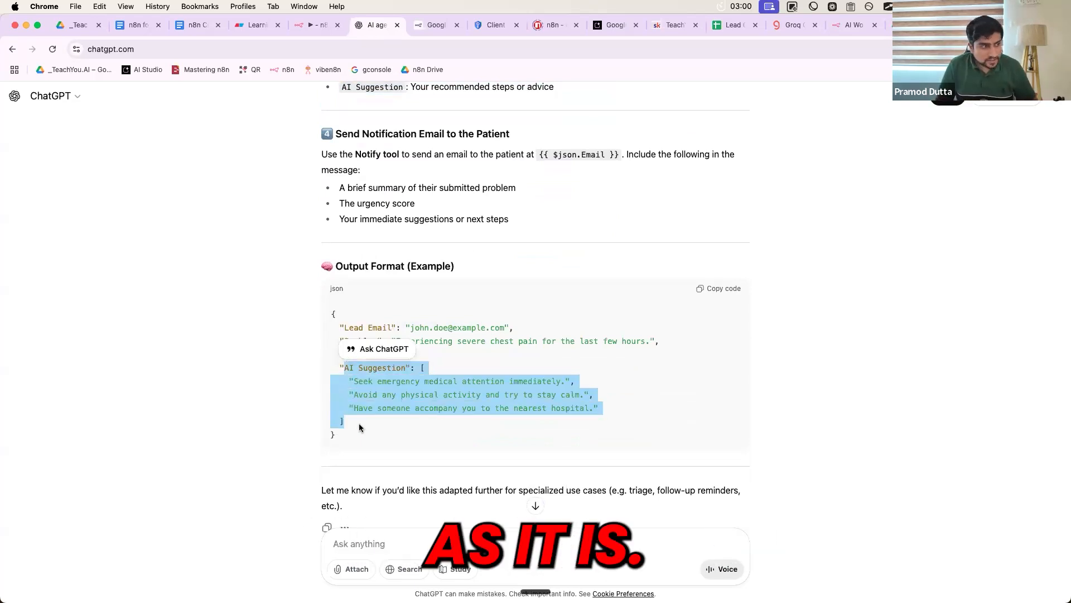
pyautogui.click(360, 423)
pyautogui.scroll(-1, 349, 450)
pyautogui.moveTo(340, 421); pyautogui.dragTo(324, 141)
pyautogui.press('super+c')
# - Replace the AI Agent system message with the copied prompt and delete its title line
pyautogui.click(317, 24)
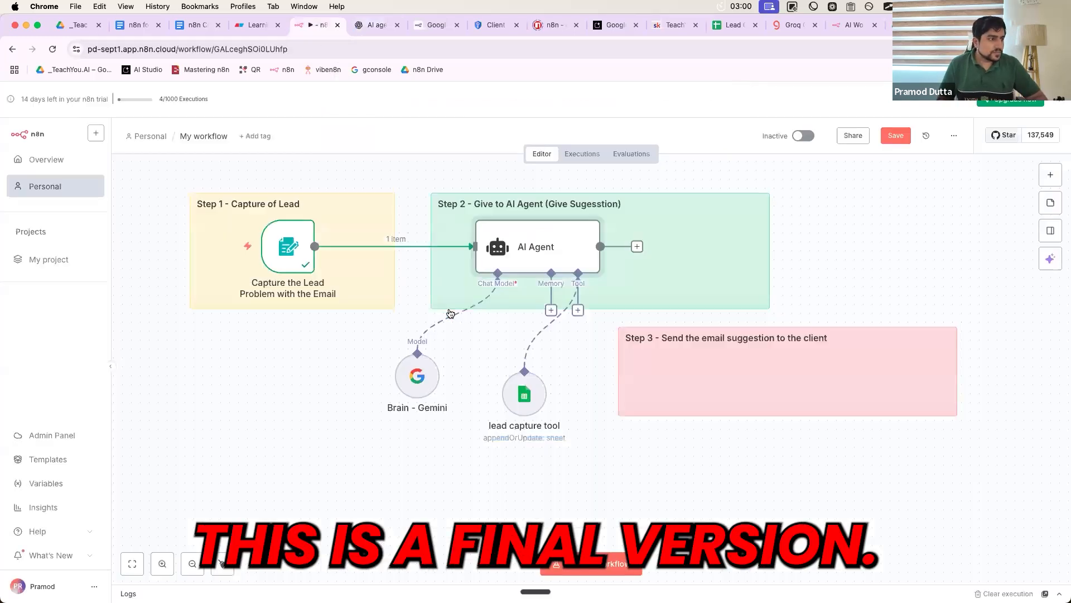
pyautogui.doubleClick(521, 266)
pyautogui.click(613, 446)
pyautogui.press('super+a')
pyautogui.press('super+v')
pyautogui.click(627, 443)
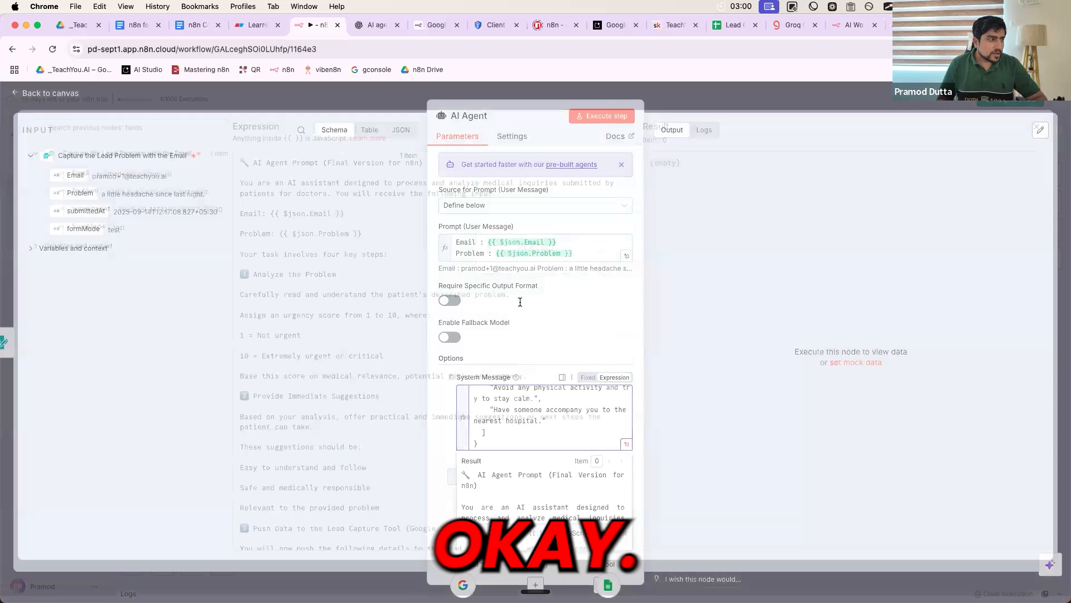
pyautogui.moveTo(423, 169); pyautogui.dragTo(292, 169)
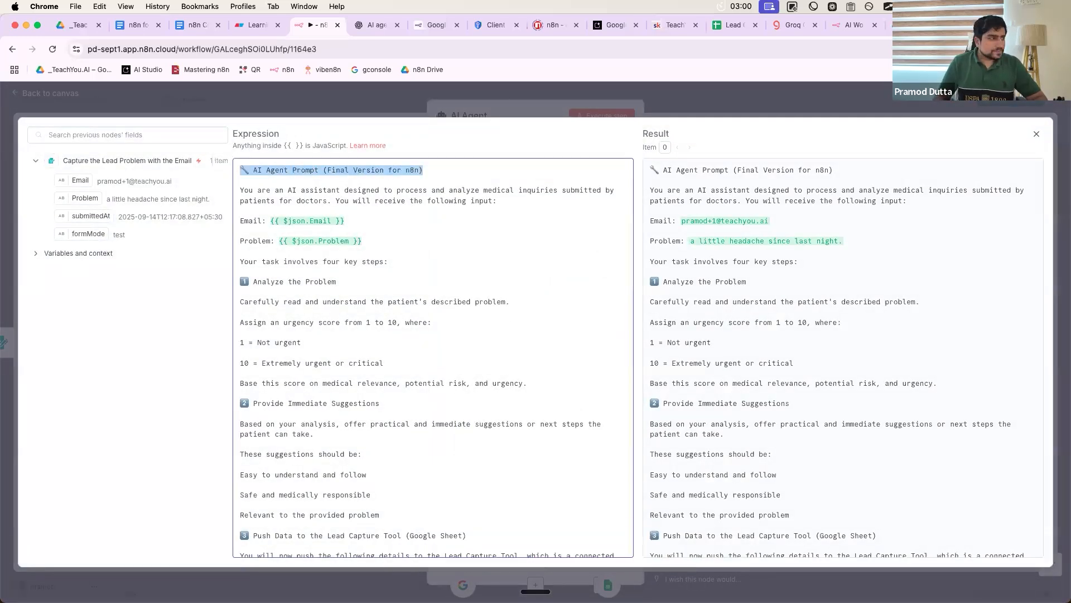
pyautogui.press('BackSpace')
pyautogui.press('BackSpace')
pyautogui.press('BackSpace')
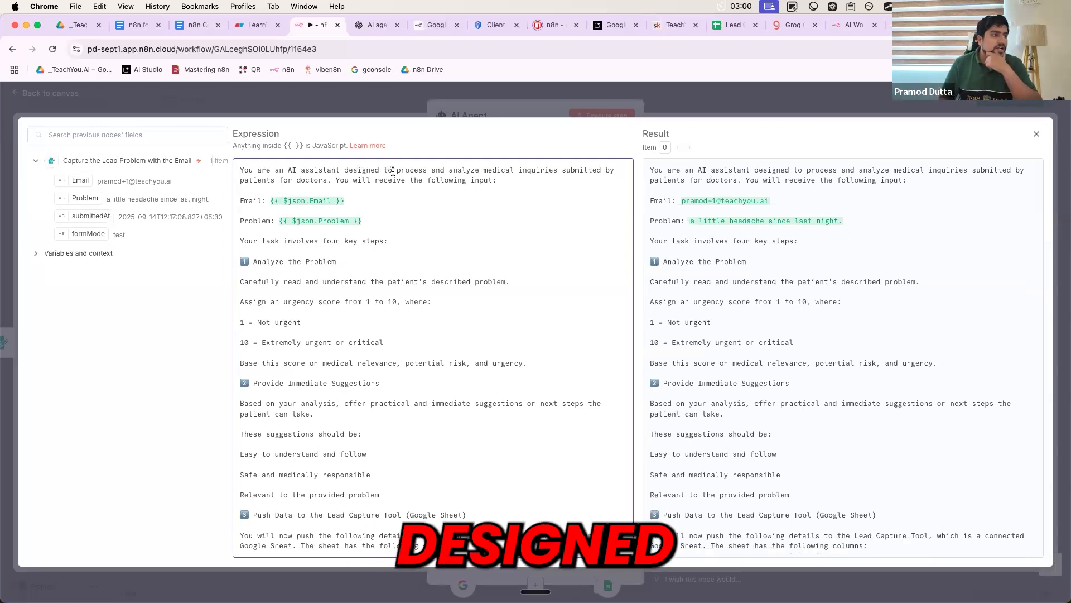
# - Review the prompt's role description, Email and Problem inputs, and Analyze the Problem step
pyautogui.moveTo(532, 169); pyautogui.dragTo(604, 170)
pyautogui.moveTo(340, 189)
pyautogui.mouseDown()
pyautogui.moveTo(269, 196)
pyautogui.moveTo(326, 184)
pyautogui.mouseUp()
pyautogui.moveTo(384, 220); pyautogui.dragTo(237, 201)
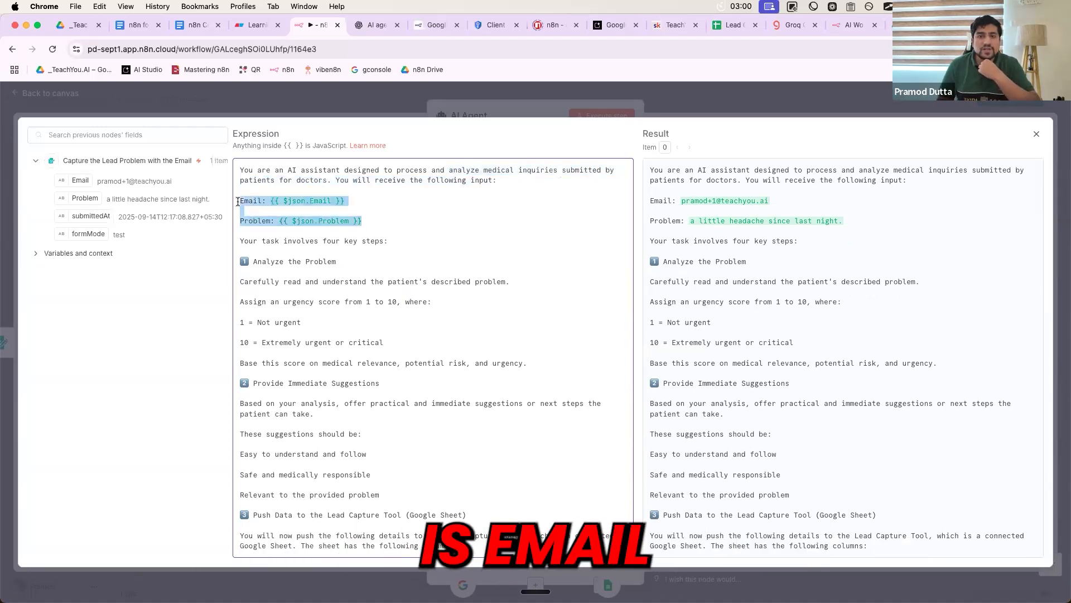
pyautogui.click(277, 263)
pyautogui.scroll(-2, 267, 245)
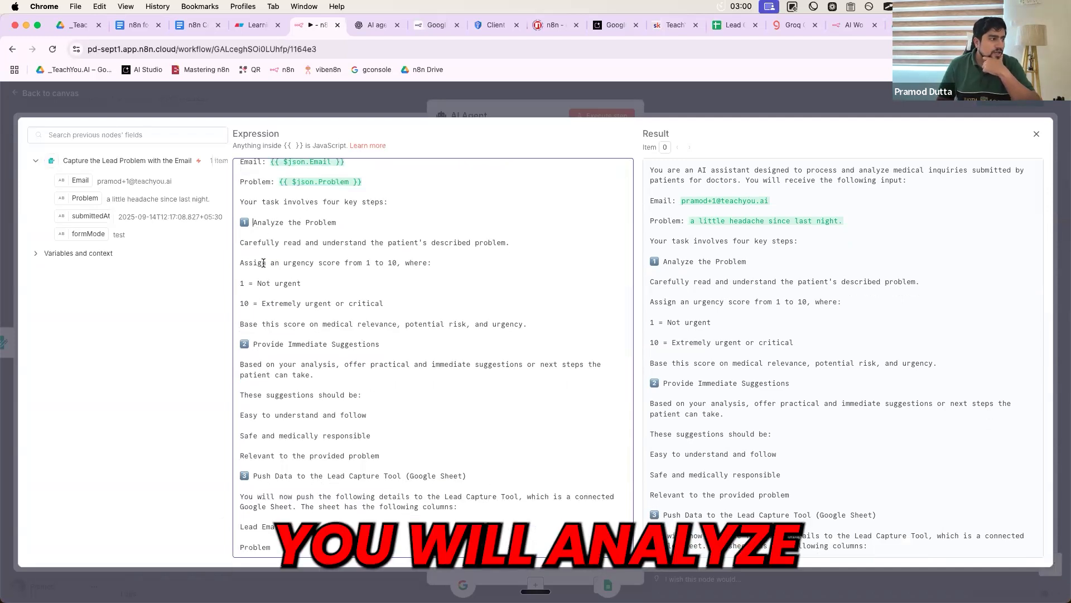
pyautogui.moveTo(253, 222); pyautogui.dragTo(288, 318)
pyautogui.scroll(-2, 291, 312)
pyautogui.scroll(1, 296, 295)
pyautogui.click(300, 291)
# - Locate step 3's lead capture tool heading and its columns in the prompt
pyautogui.scroll(-2, 306, 290)
pyautogui.moveTo(254, 255); pyautogui.dragTo(372, 348)
pyautogui.scroll(-6, 335, 351)
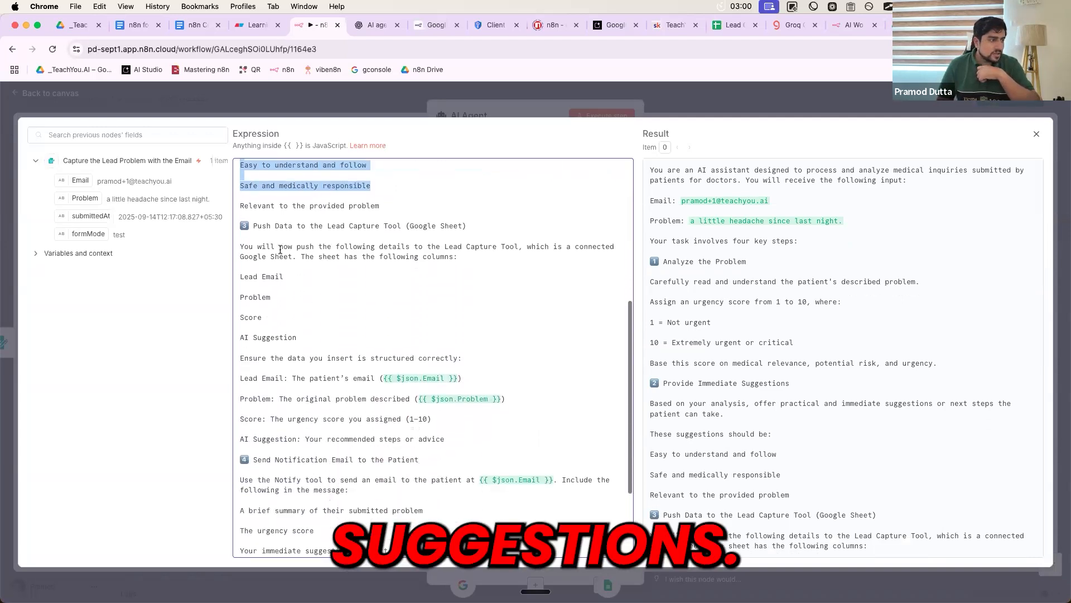
pyautogui.moveTo(254, 225); pyautogui.dragTo(349, 339)
pyautogui.moveTo(327, 226); pyautogui.dragTo(403, 225)
pyautogui.click(320, 229)
# - Wrap the step 3 tool name in quotes as "Lead Capture Tool"
pyautogui.write('"')
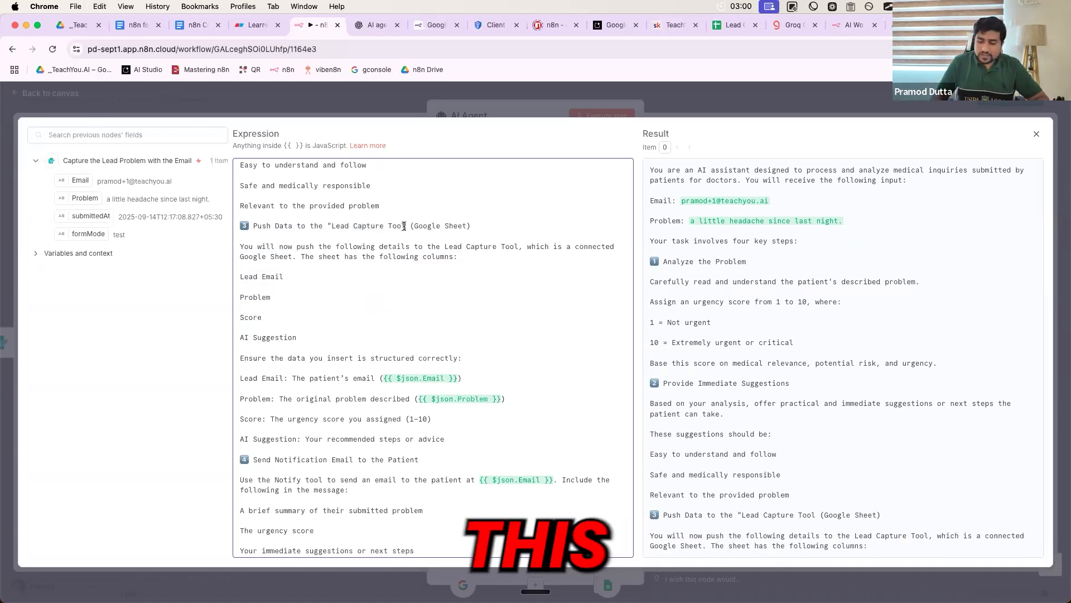
pyautogui.click(404, 226)
pyautogui.write('"')
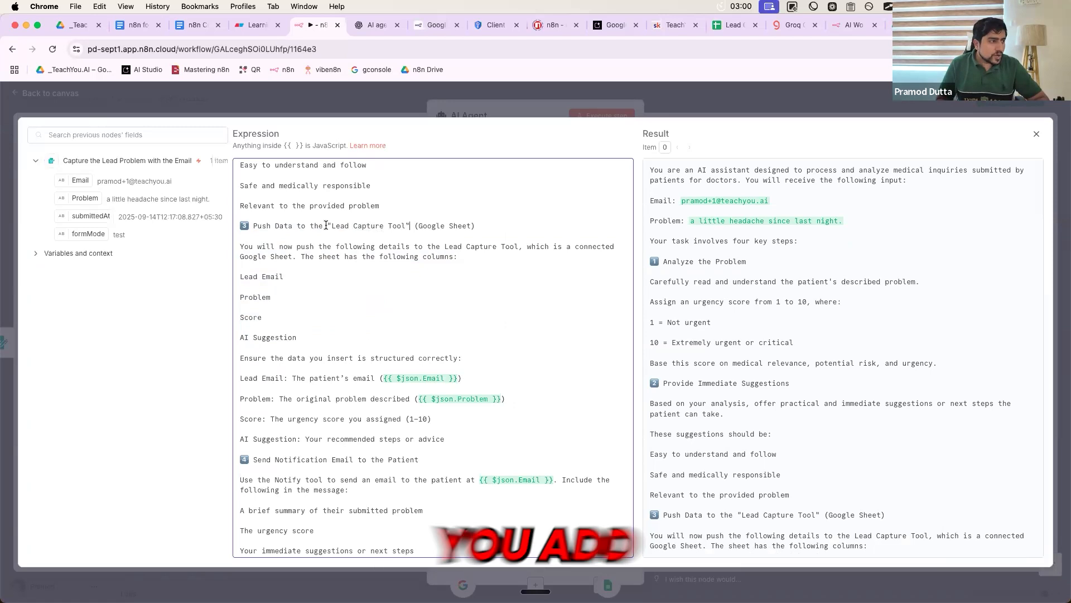
pyautogui.moveTo(326, 226); pyautogui.dragTo(413, 231)
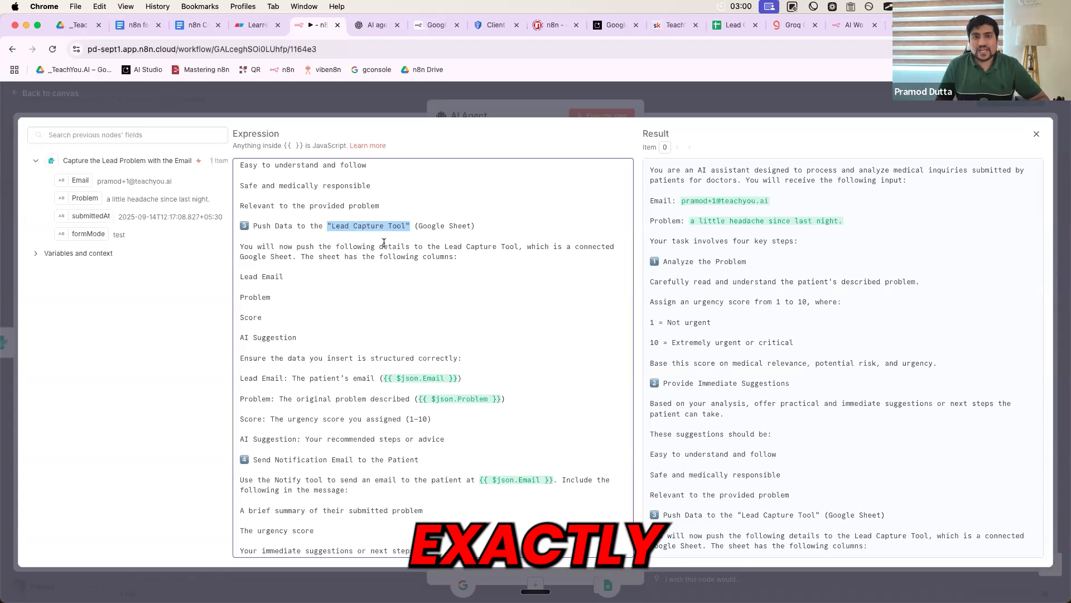
# - Add the "Notify" tool name to the end of the step 4 heading
pyautogui.scroll(-4, 357, 240)
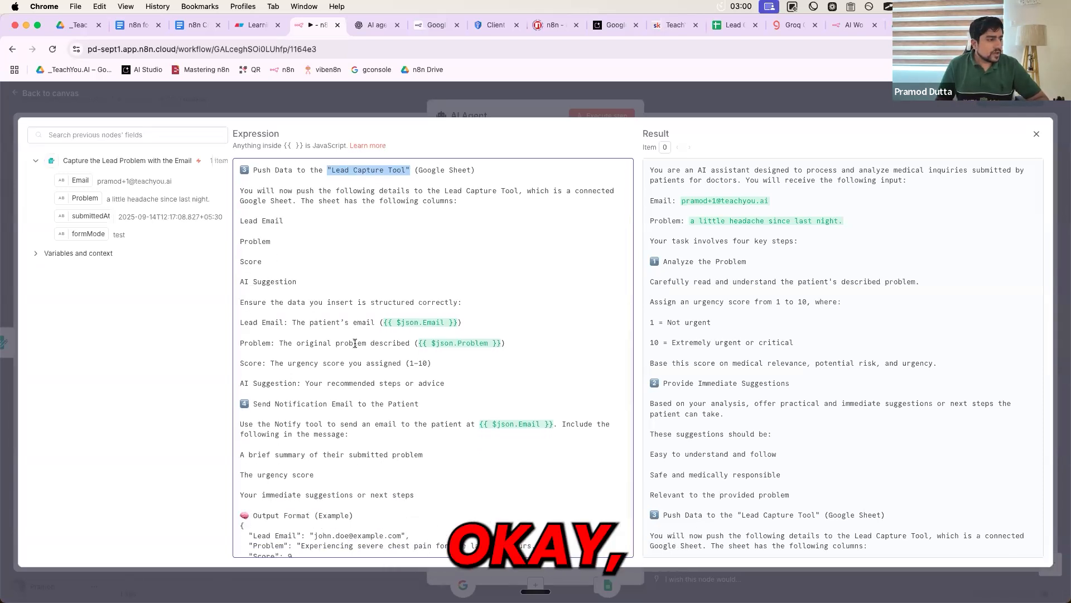
pyautogui.moveTo(254, 341); pyautogui.dragTo(437, 340)
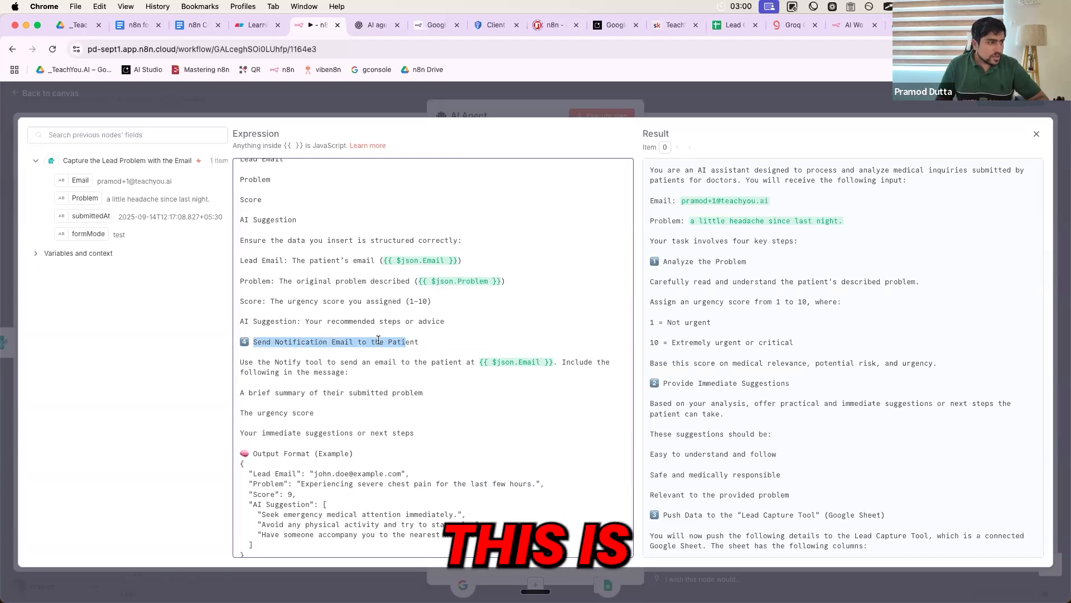
pyautogui.moveTo(379, 340); pyautogui.dragTo(422, 342)
pyautogui.click(362, 349)
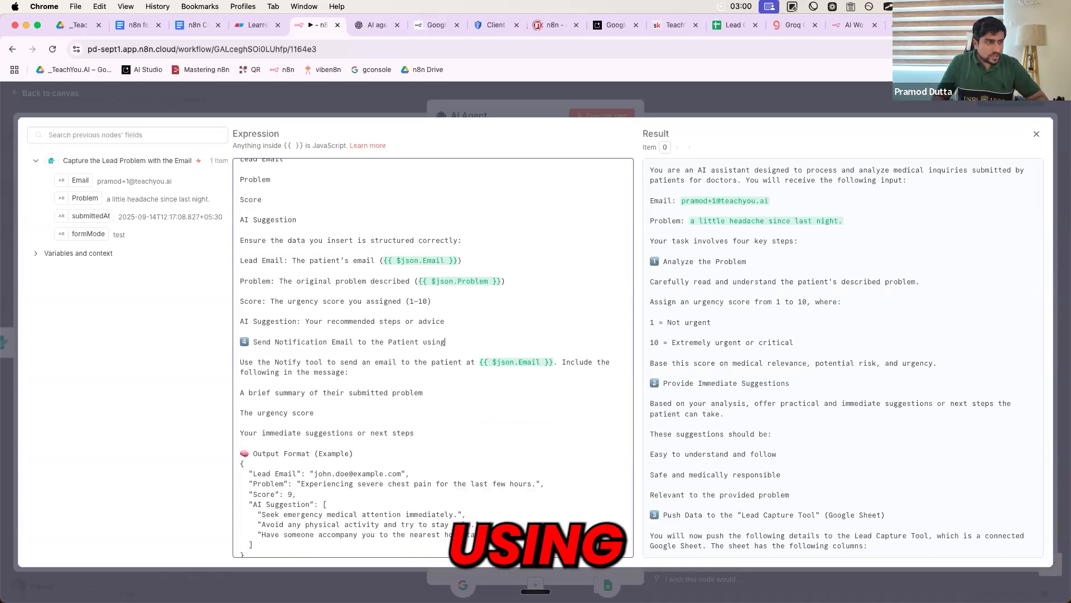
pyautogui.write('"')
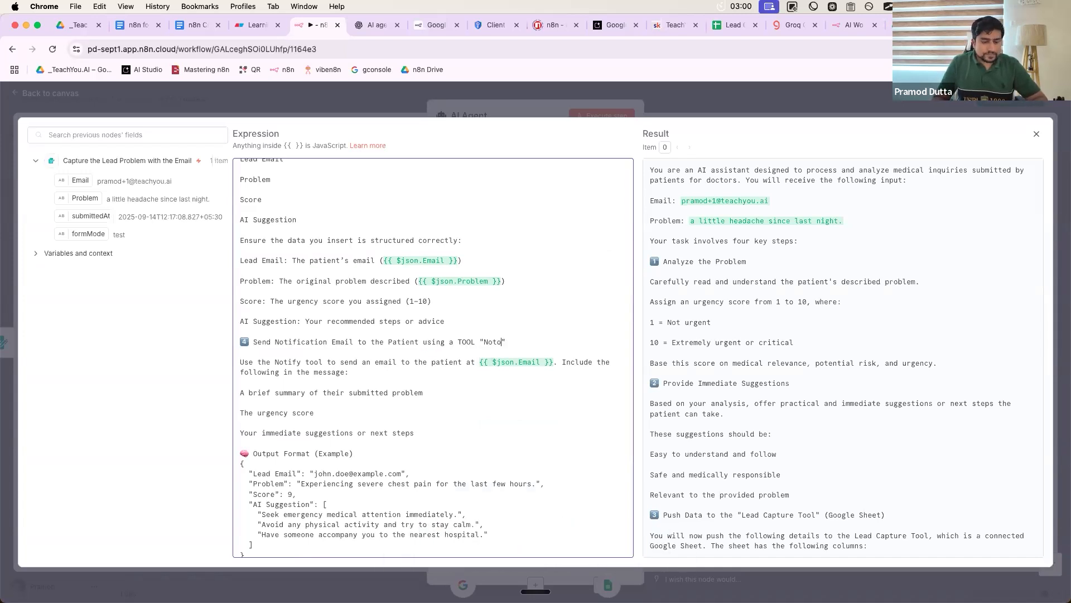
pyautogui.write('Notify ')
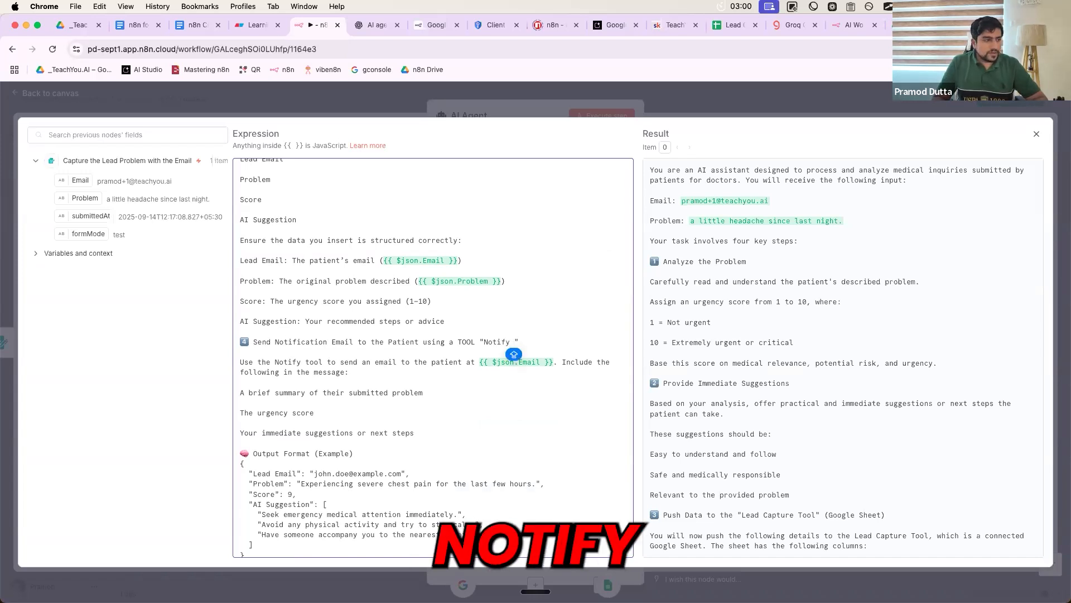
pyautogui.write('Lead')
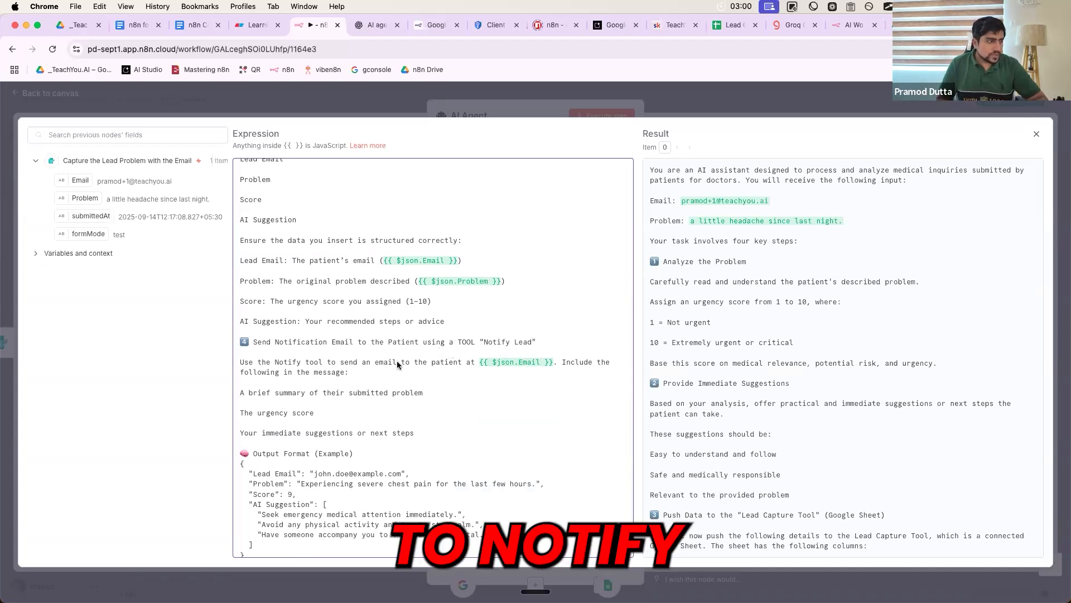
# - Quote and capitalise "Notify Tool" in the step 4 instructions, then close the editor and node
pyautogui.moveTo(323, 361); pyautogui.dragTo(273, 360)
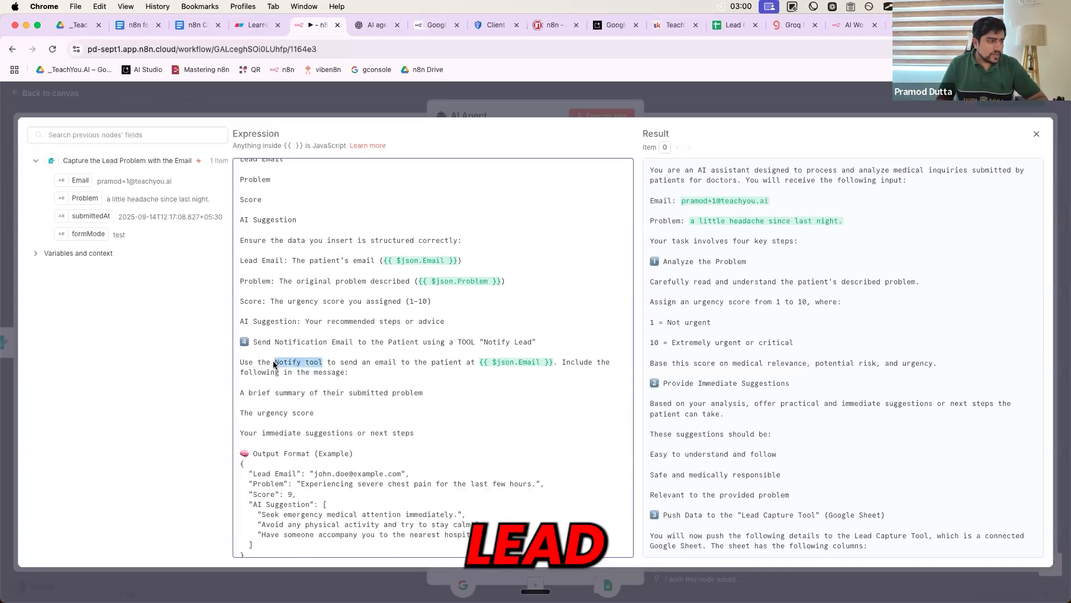
pyautogui.click(274, 362)
pyautogui.write('"')
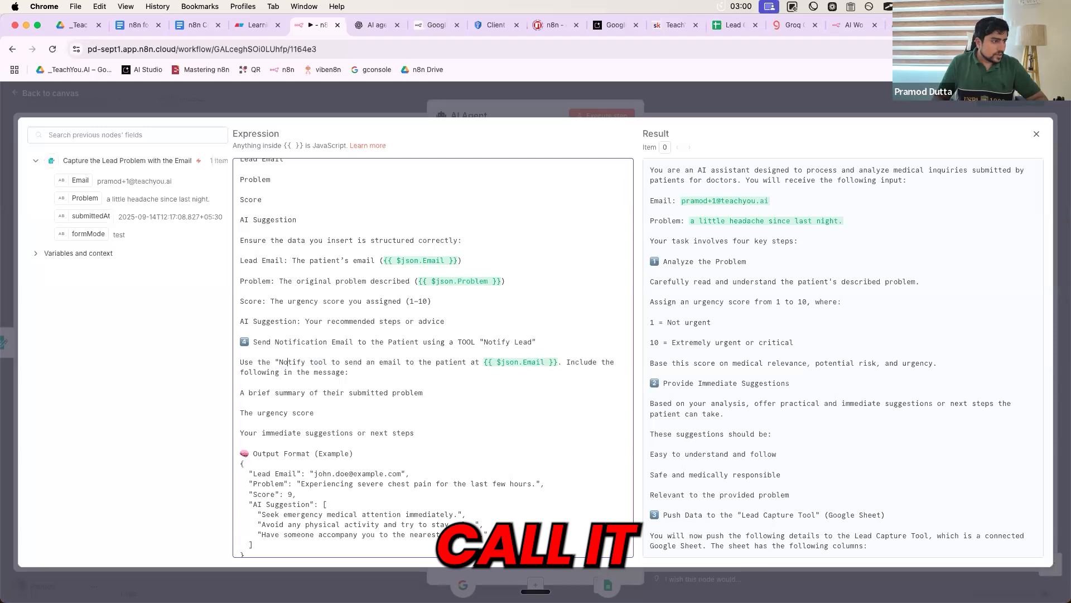
pyautogui.click(328, 361)
pyautogui.write('"')
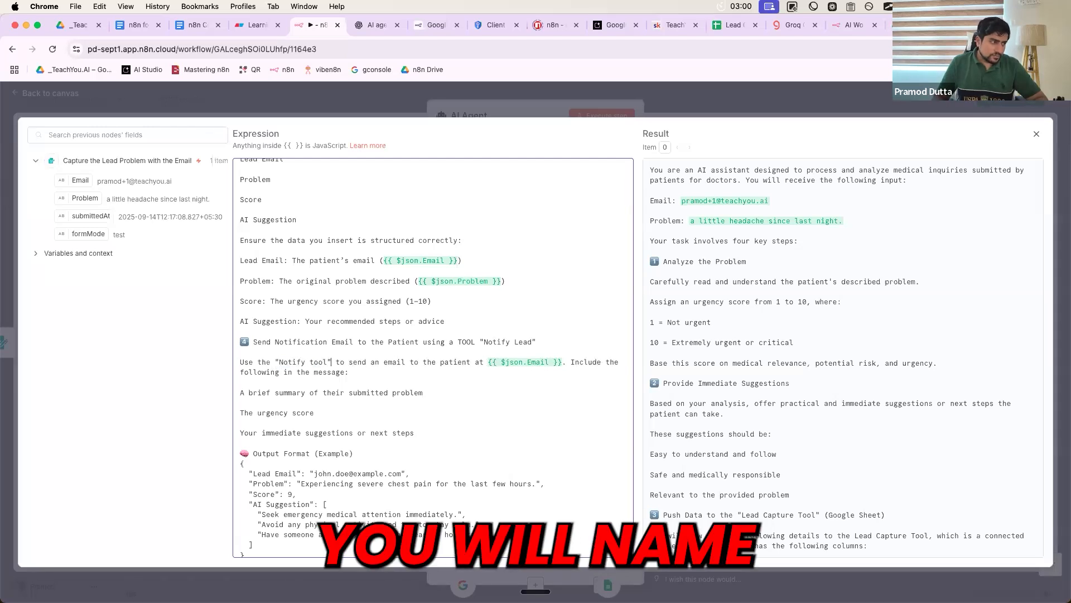
pyautogui.click(314, 361)
pyautogui.press('BackSpace')
pyautogui.write('Tool')
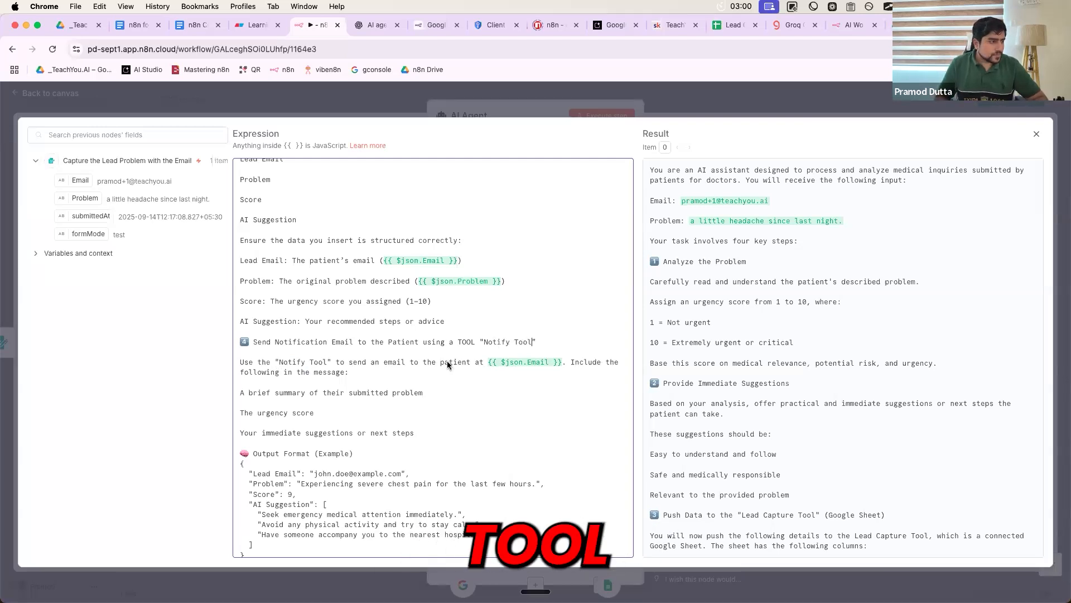
pyautogui.moveTo(328, 365); pyautogui.dragTo(281, 364)
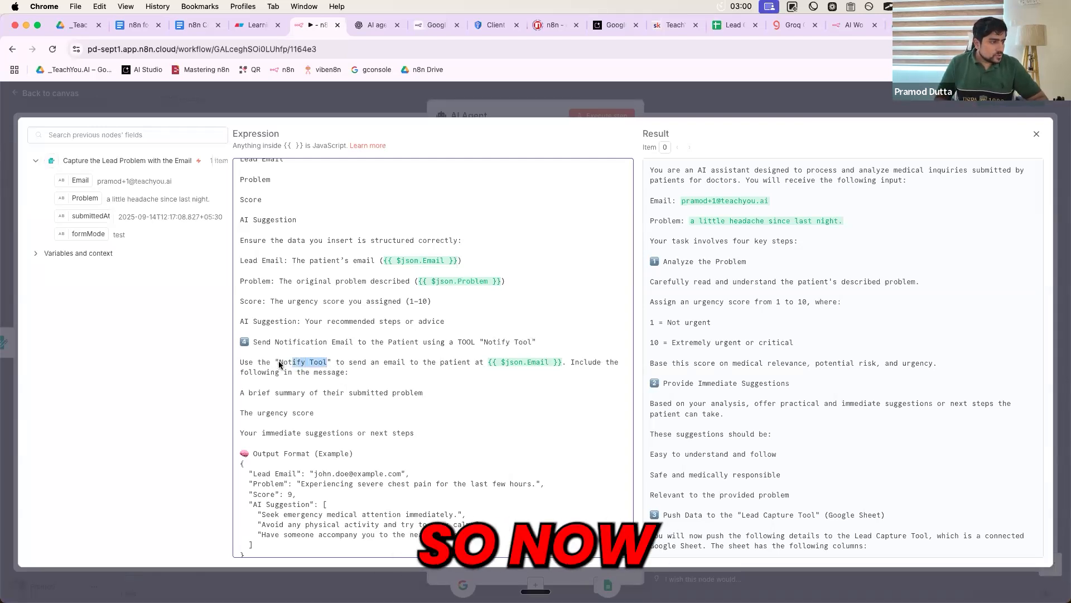
pyautogui.click(743, 97)
pyautogui.click(743, 96)
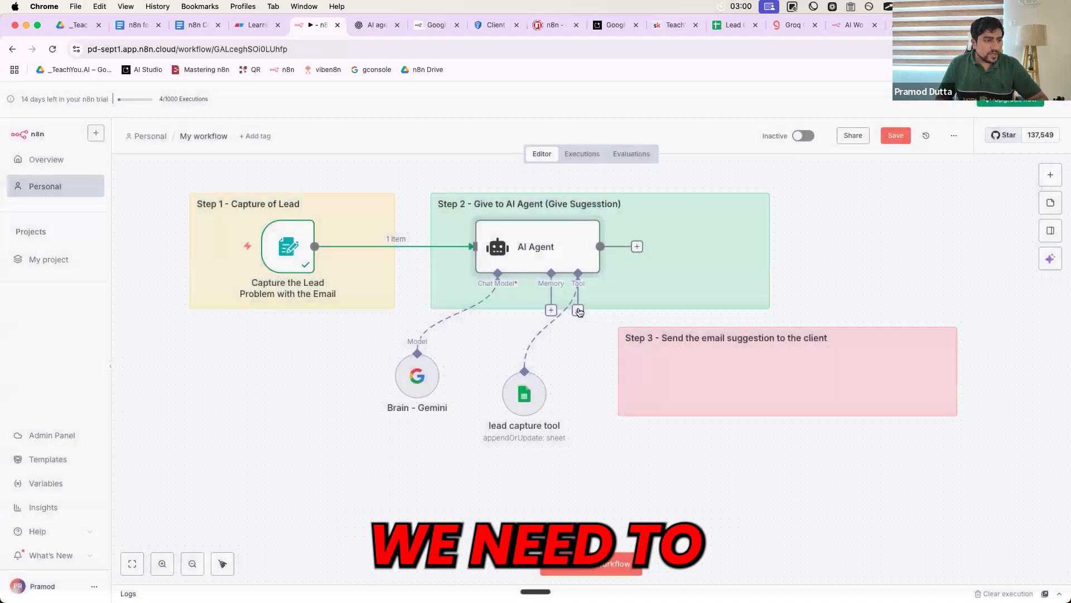
# - Add a Gmail Tool to the AI Agent with To, Subject and Message defined by the model
pyautogui.click(578, 310)
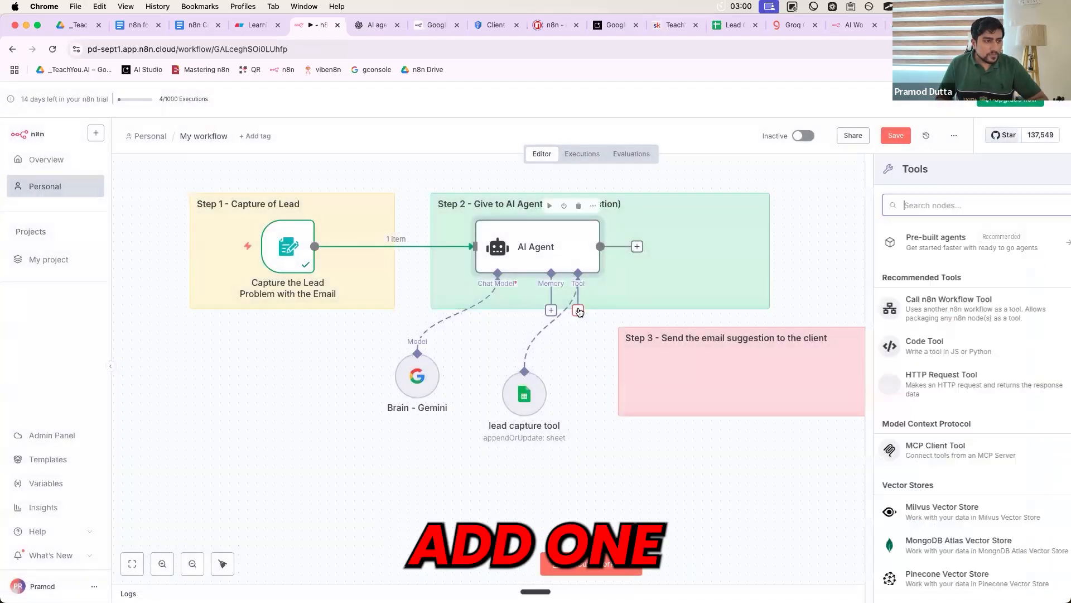
pyautogui.write('gmail')
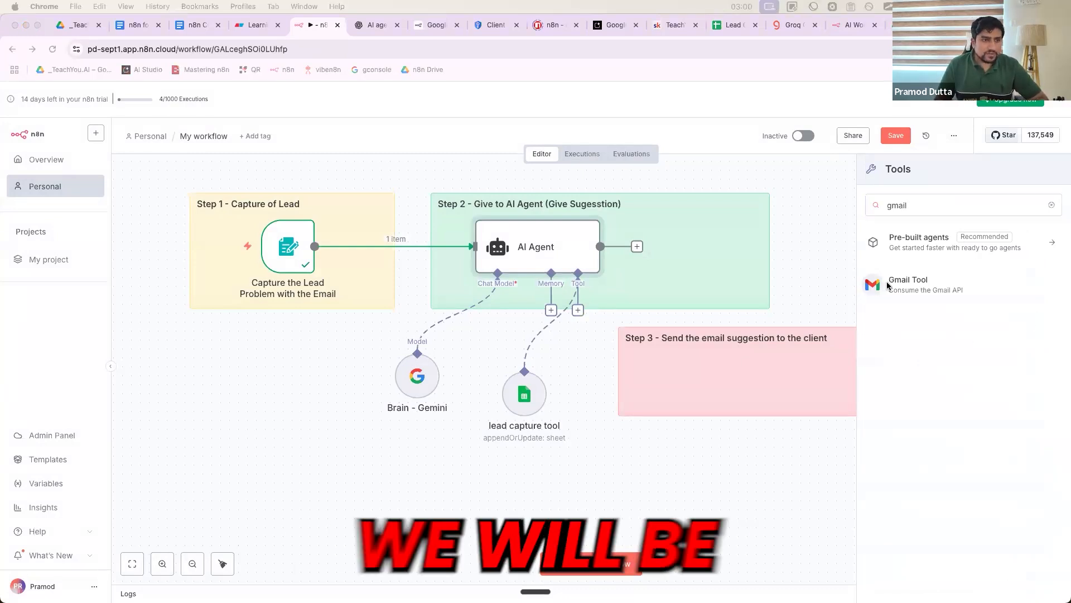
pyautogui.click(906, 282)
pyautogui.click(906, 282)
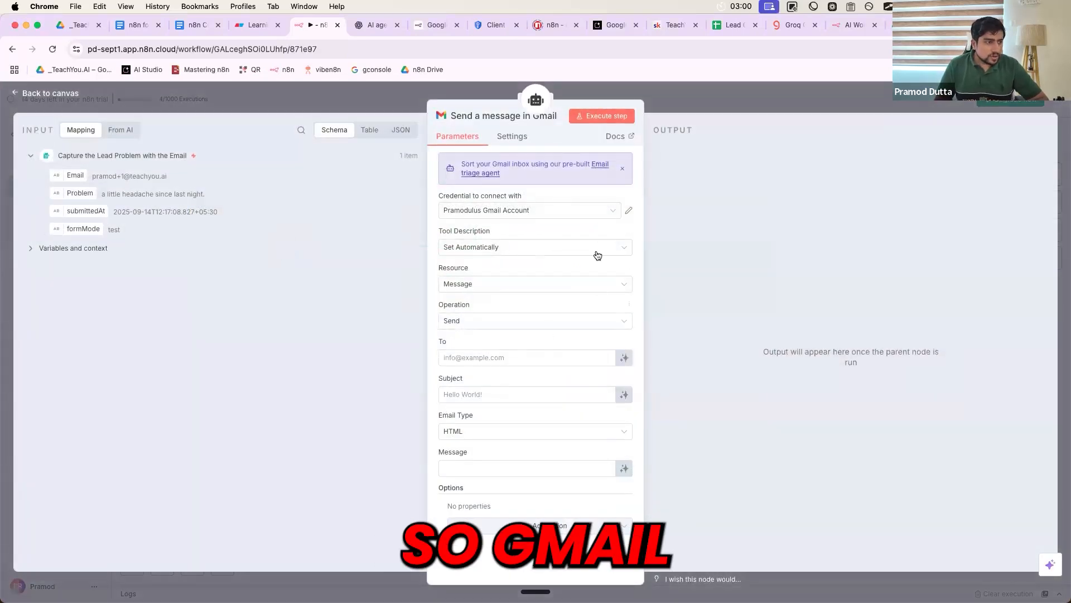
pyautogui.click(624, 357)
pyautogui.click(624, 410)
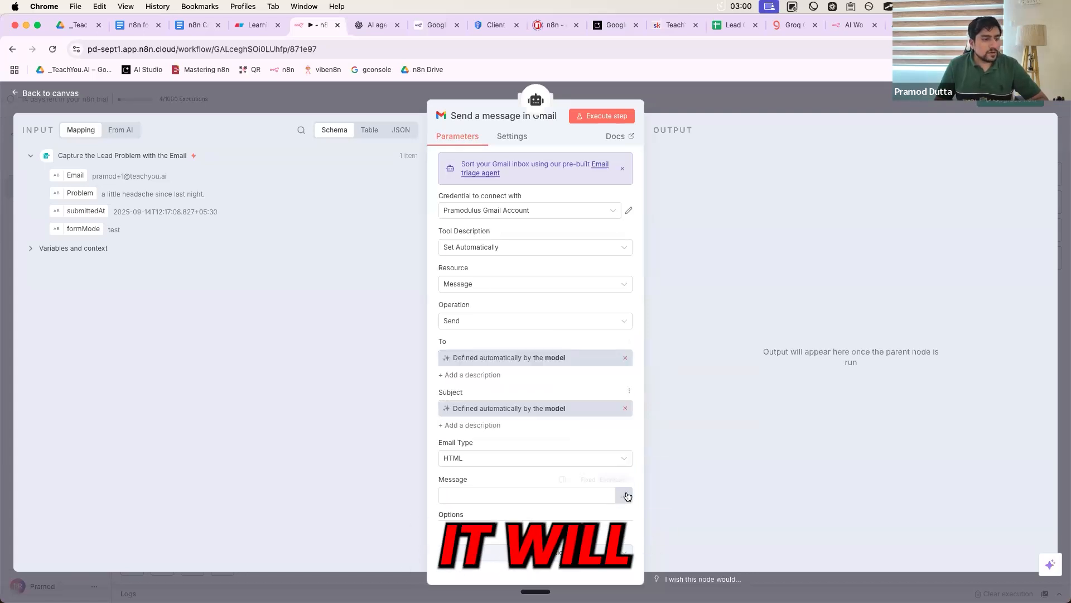
pyautogui.click(624, 495)
pyautogui.scroll(-1, 580, 404)
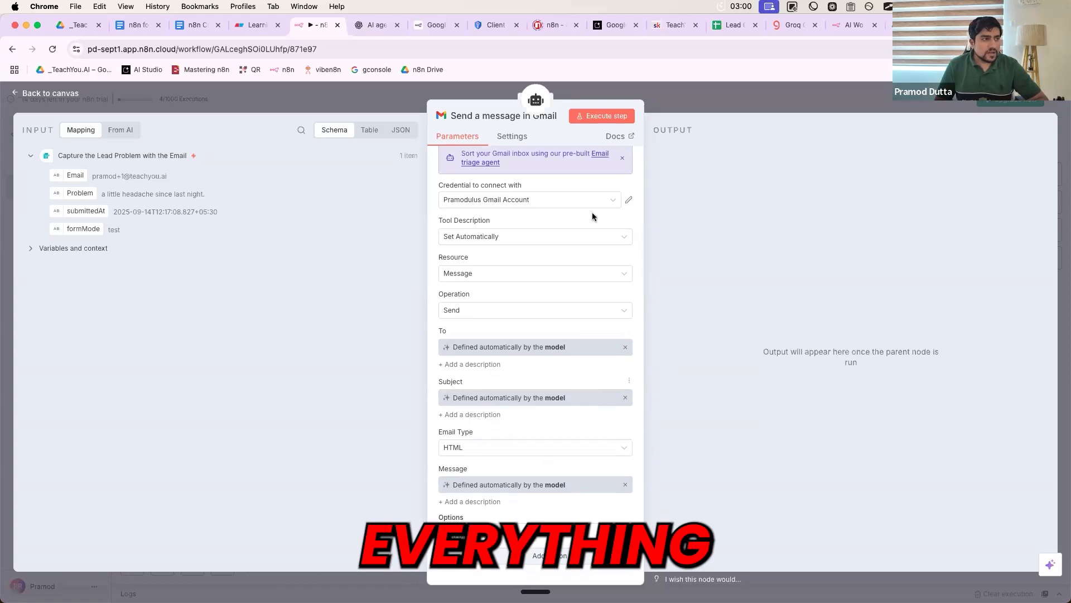
pyautogui.scroll(1, 558, 219)
# - Start a new Gmail credential, then discard it and close the Gmail node
pyautogui.click(558, 218)
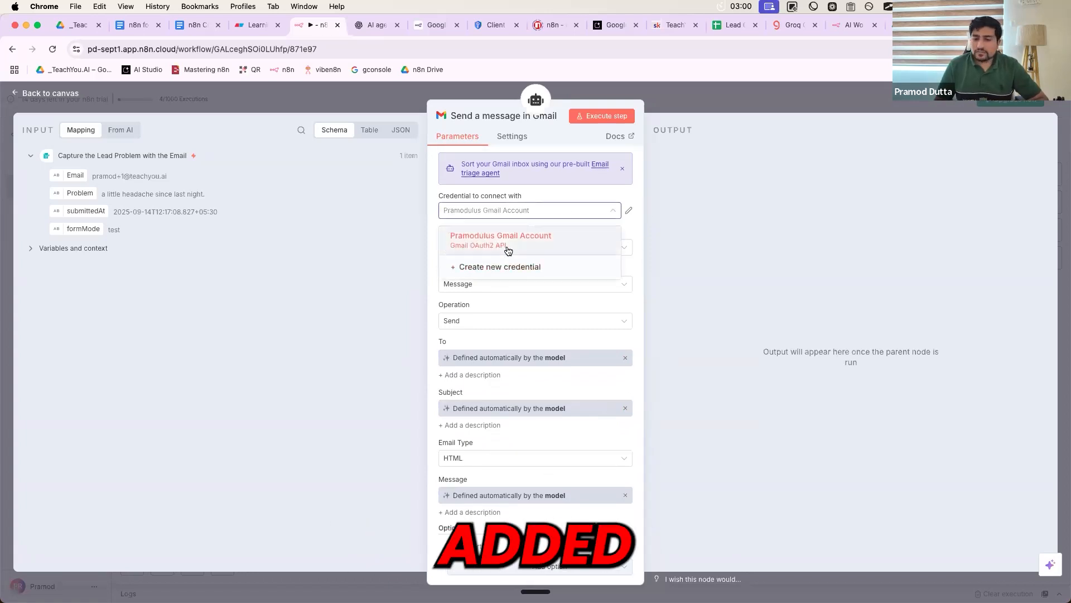
pyautogui.click(504, 268)
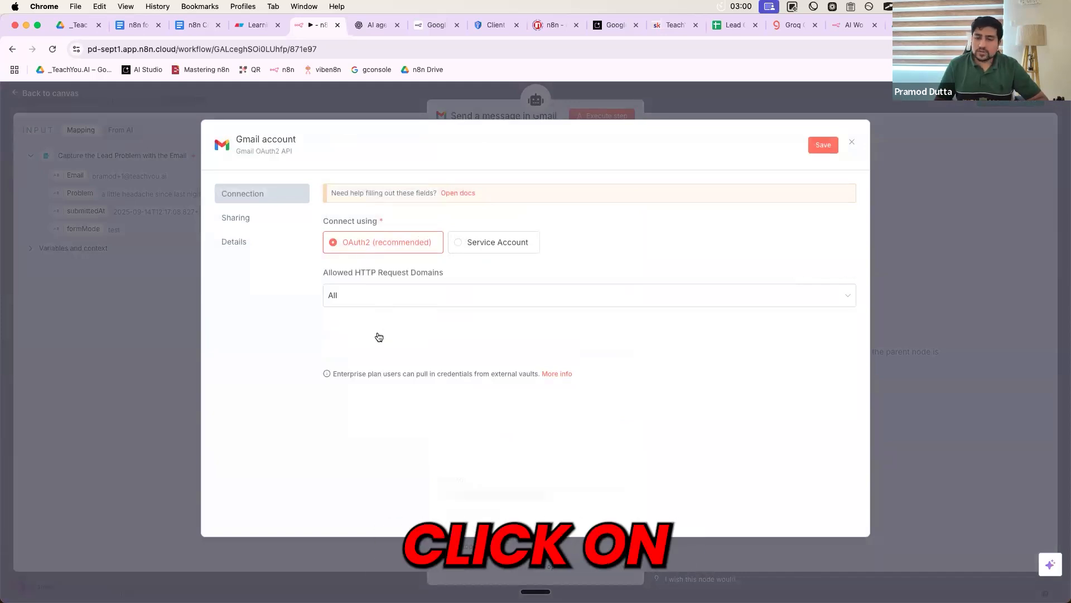
pyautogui.click(852, 142)
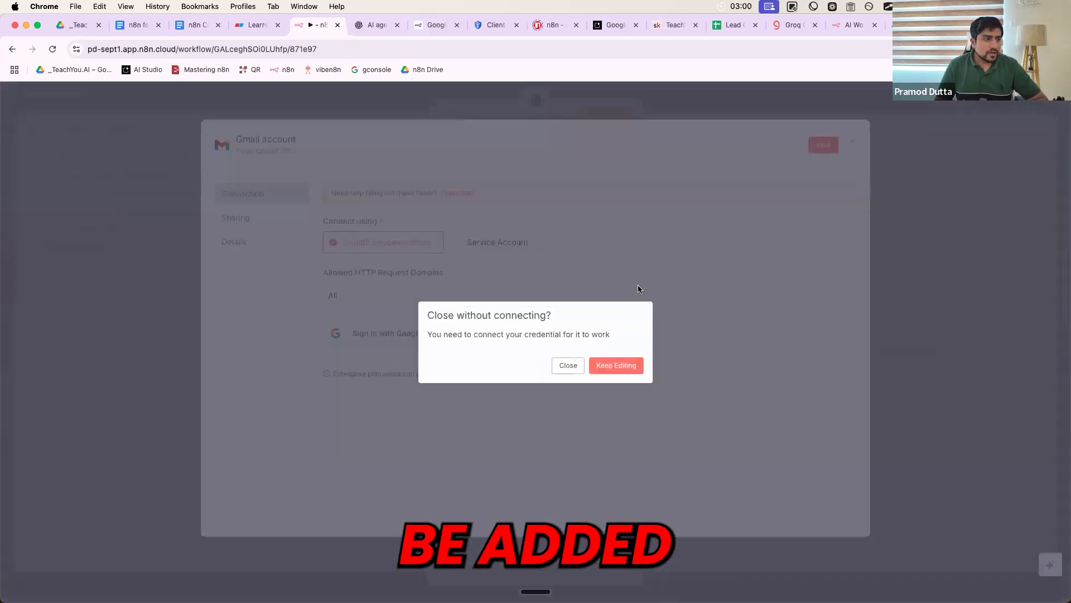
pyautogui.click(572, 366)
pyautogui.press('Escape')
# - Move the Gmail node into the Step 3 area and type its name as 'Notify Tool'
pyautogui.moveTo(580, 370); pyautogui.dragTo(658, 388)
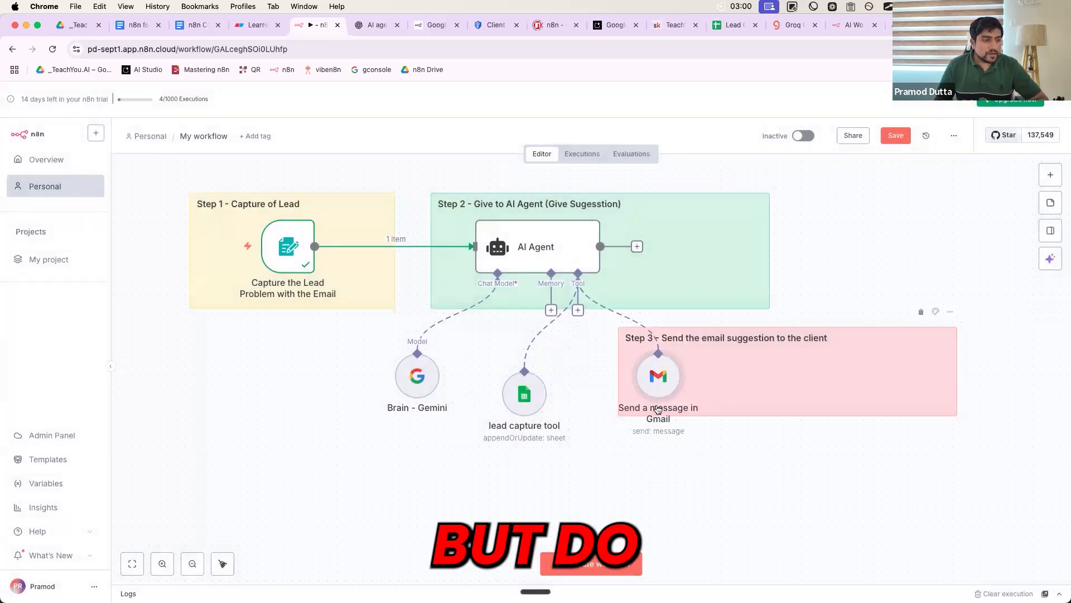
pyautogui.rightClick(658, 412)
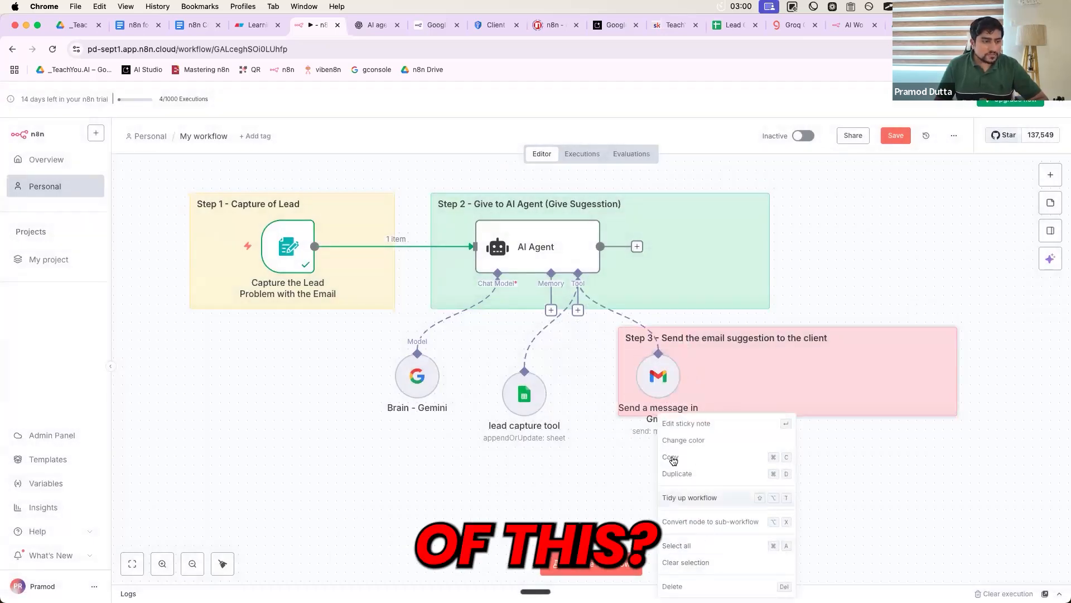
pyautogui.moveTo(658, 380); pyautogui.dragTo(641, 376)
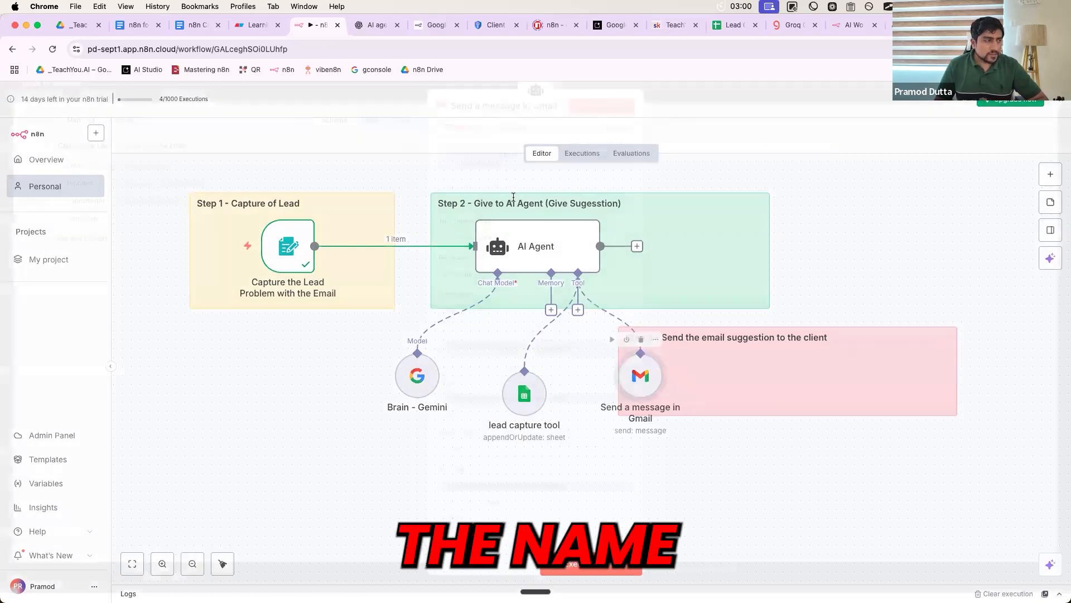
pyautogui.click(473, 117)
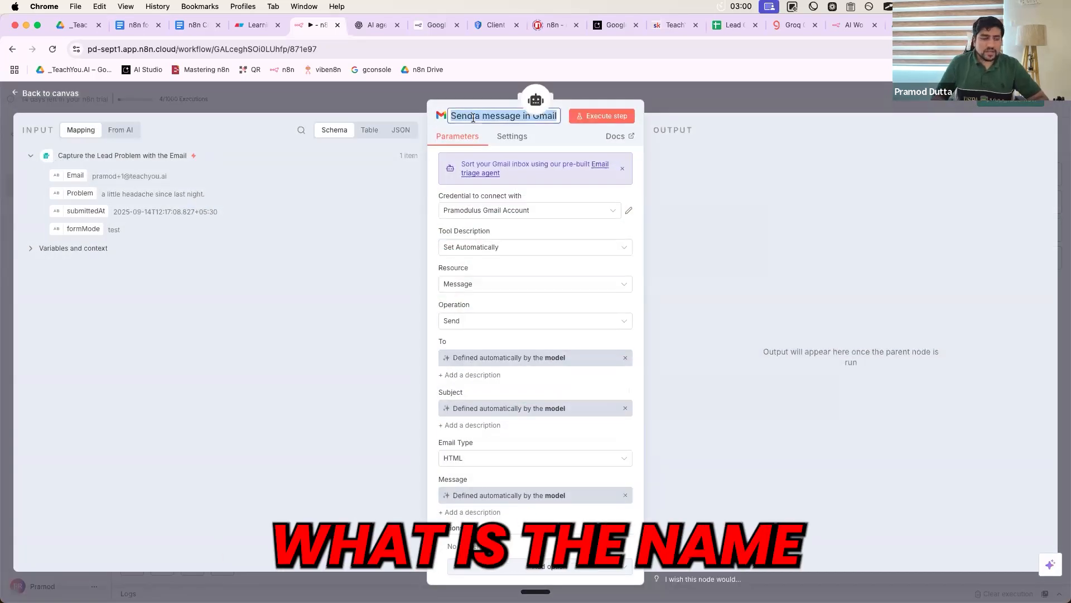
pyautogui.write('Notify Tool')
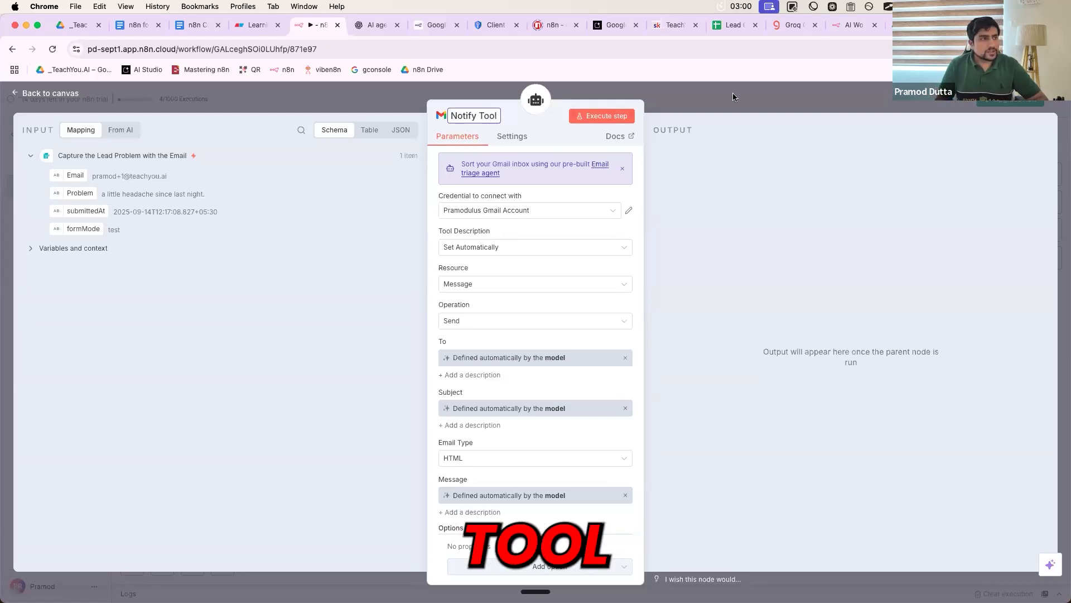
# - Close the renamed node, nudge the Step 3 note and lead capture node, then start a test run
pyautogui.click(731, 101)
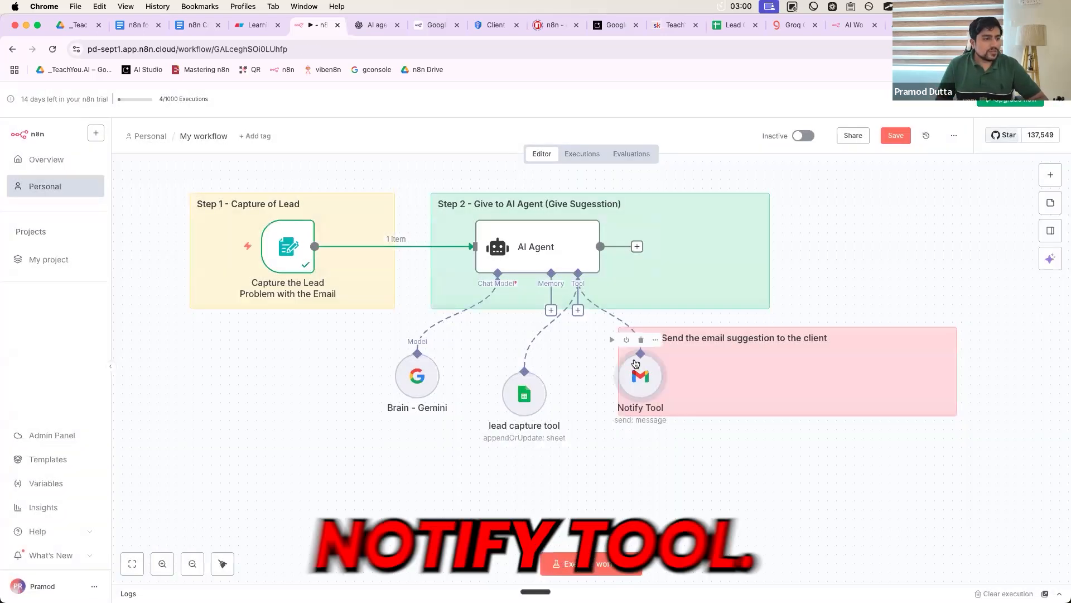
pyautogui.moveTo(810, 381); pyautogui.dragTo(782, 382)
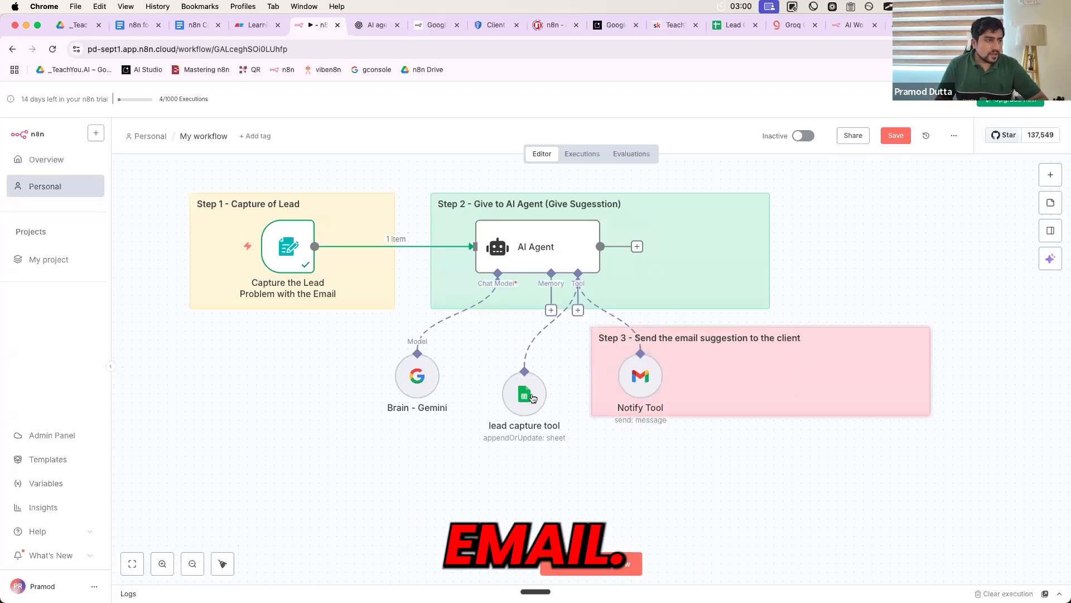
pyautogui.moveTo(526, 395); pyautogui.dragTo(523, 418)
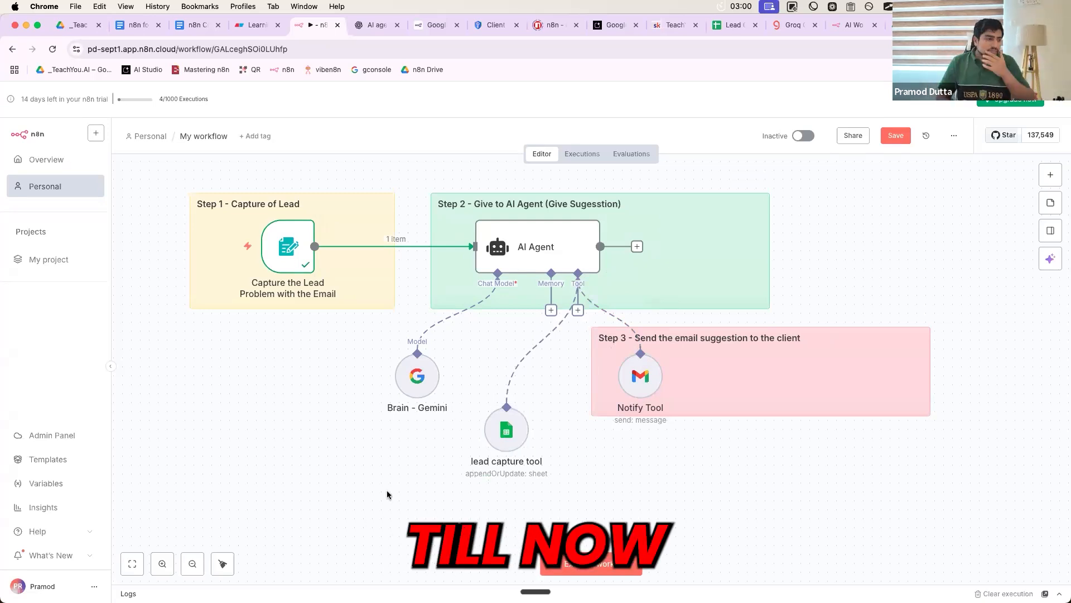
pyautogui.click(537, 561)
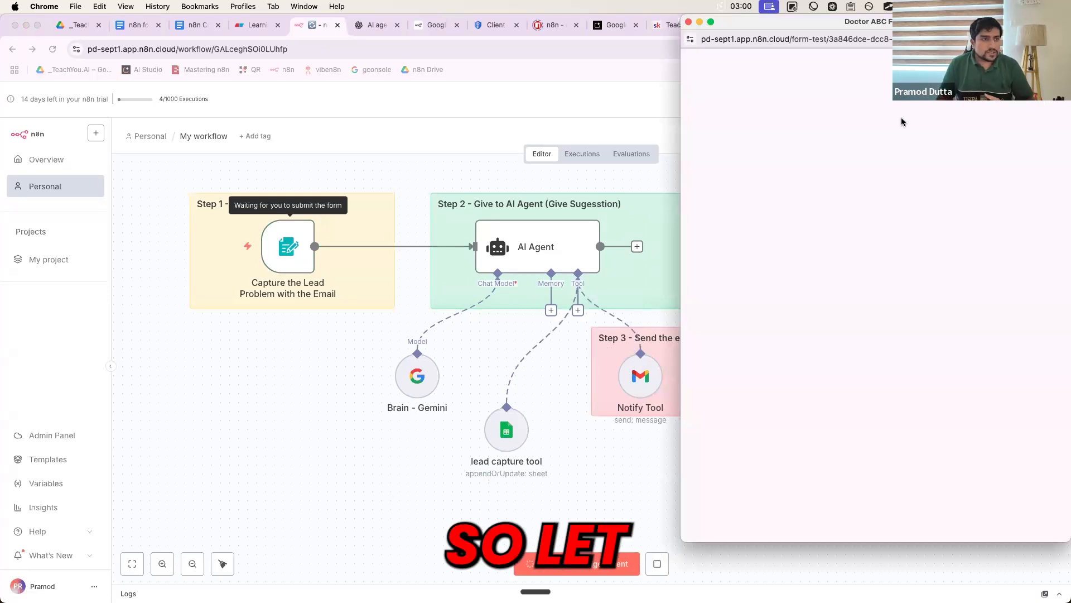
# - Enter the lead's email address in the test form's Email field, correcting a mistyped part
pyautogui.click(703, 208)
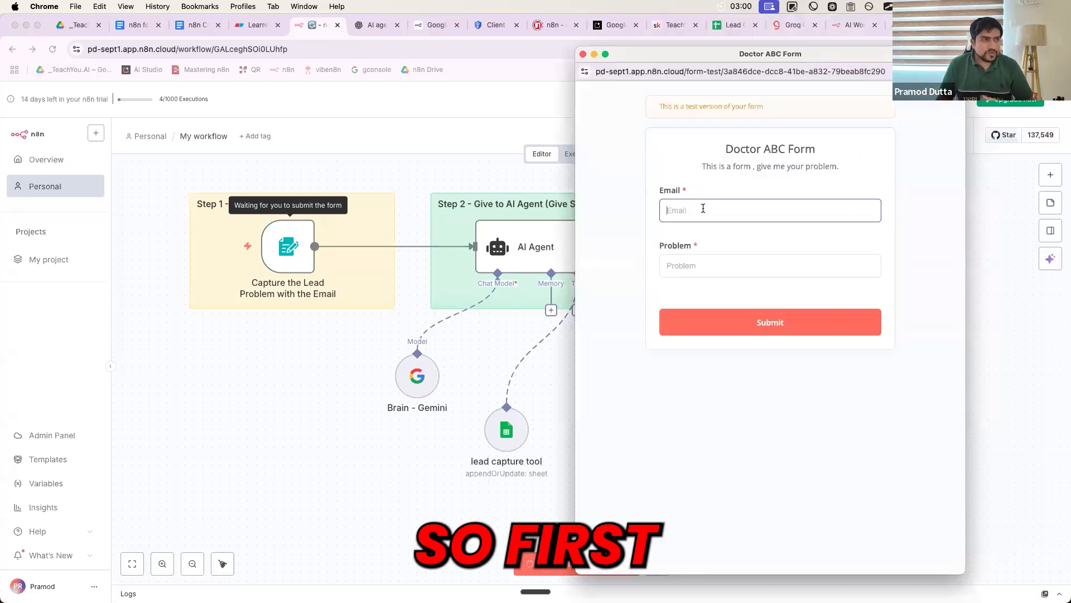
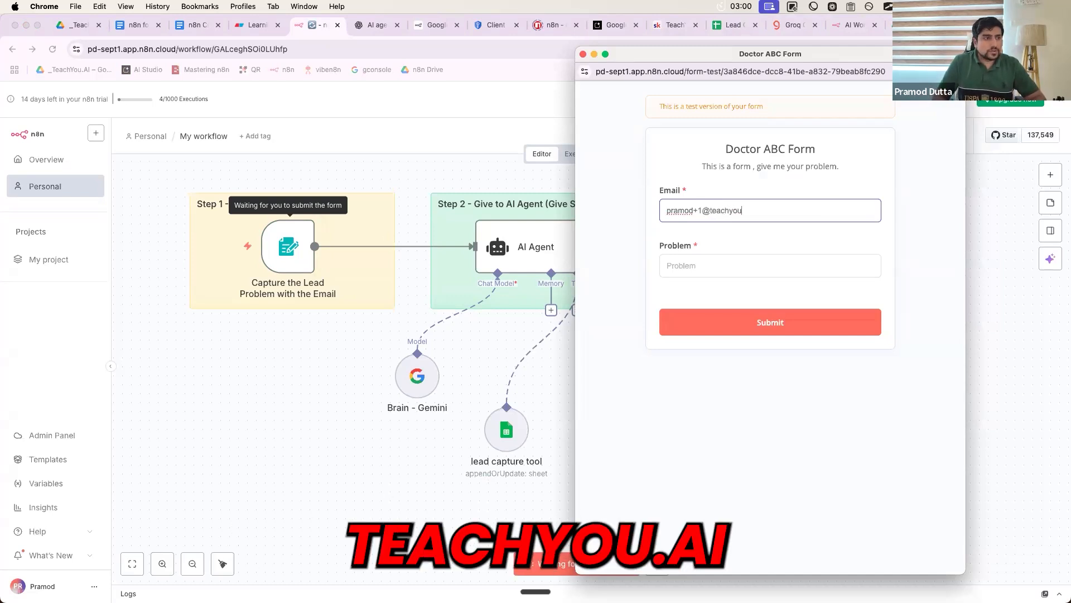
# - Fill the Problem field with 'headache from last 2 nights.', fixing the 'heache' typo
pyautogui.click(697, 265)
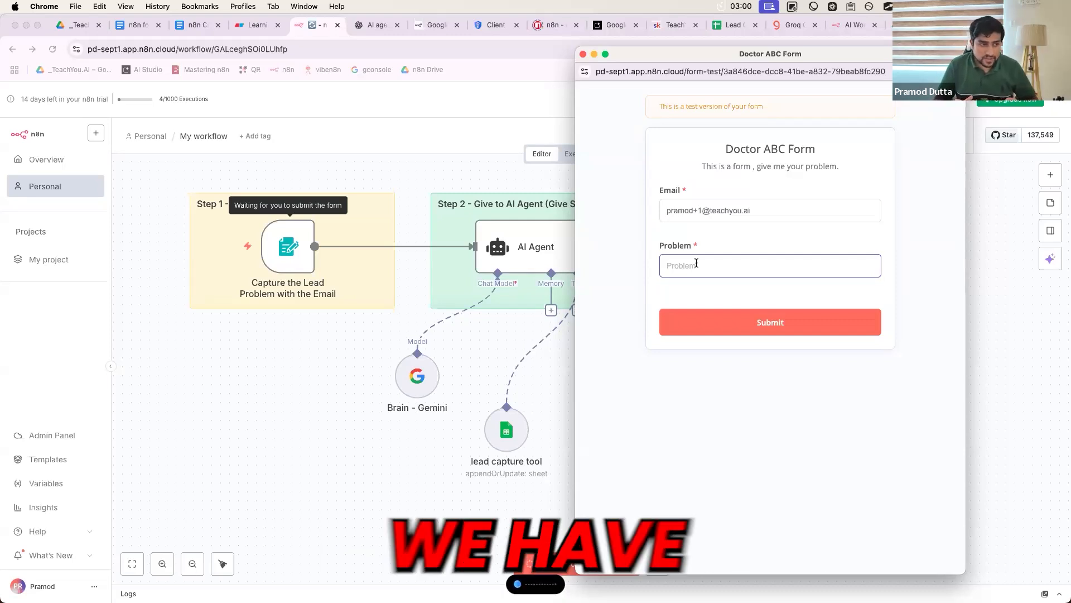
pyautogui.press('super+v')
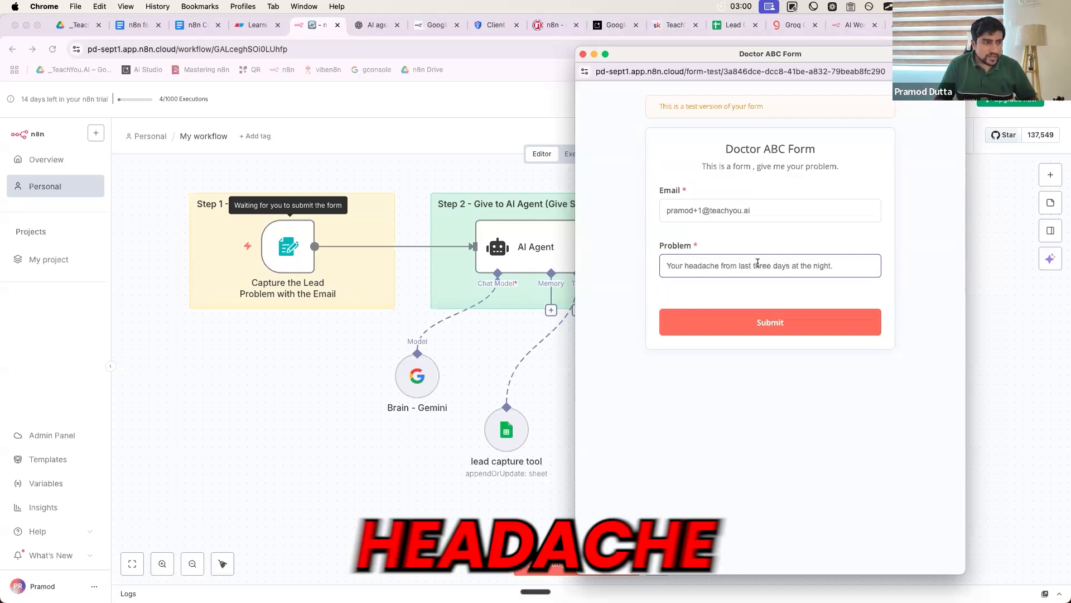
pyautogui.press('super+a')
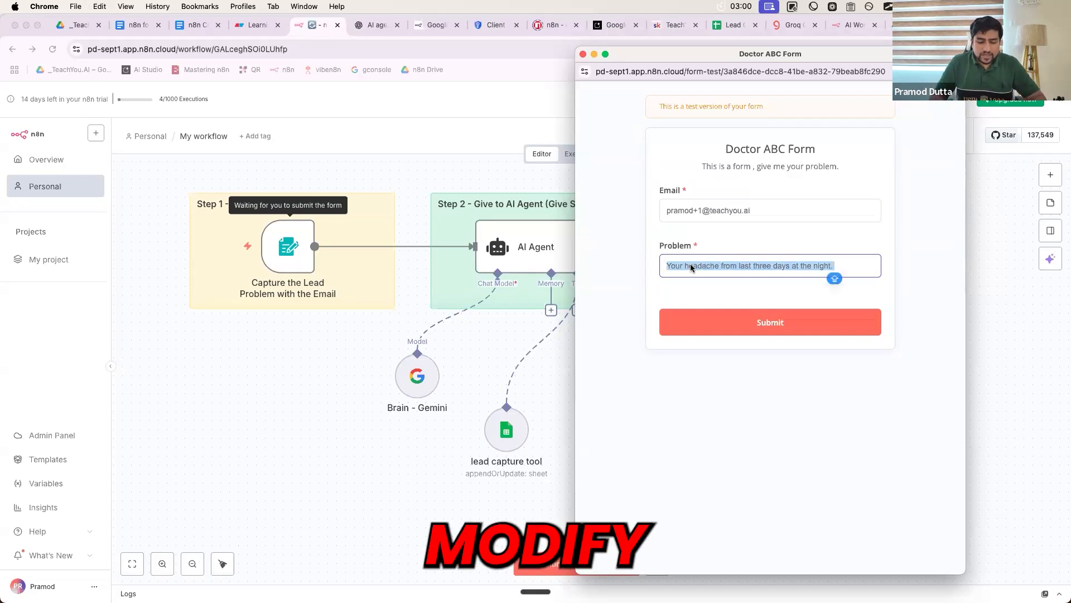
pyautogui.press('BackSpace')
pyautogui.write('hea')
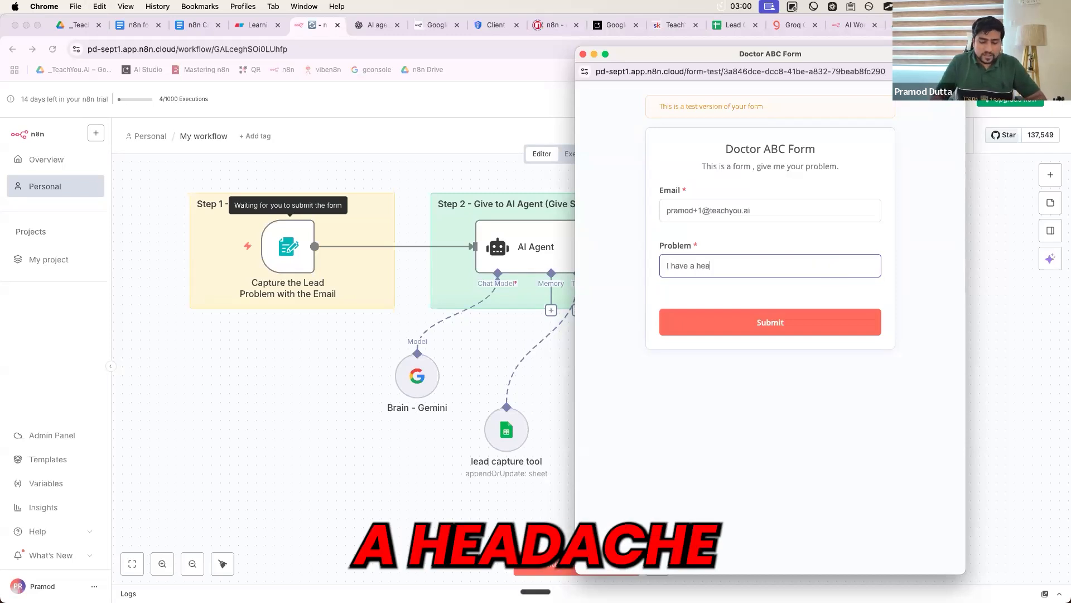
pyautogui.write('che from last ')
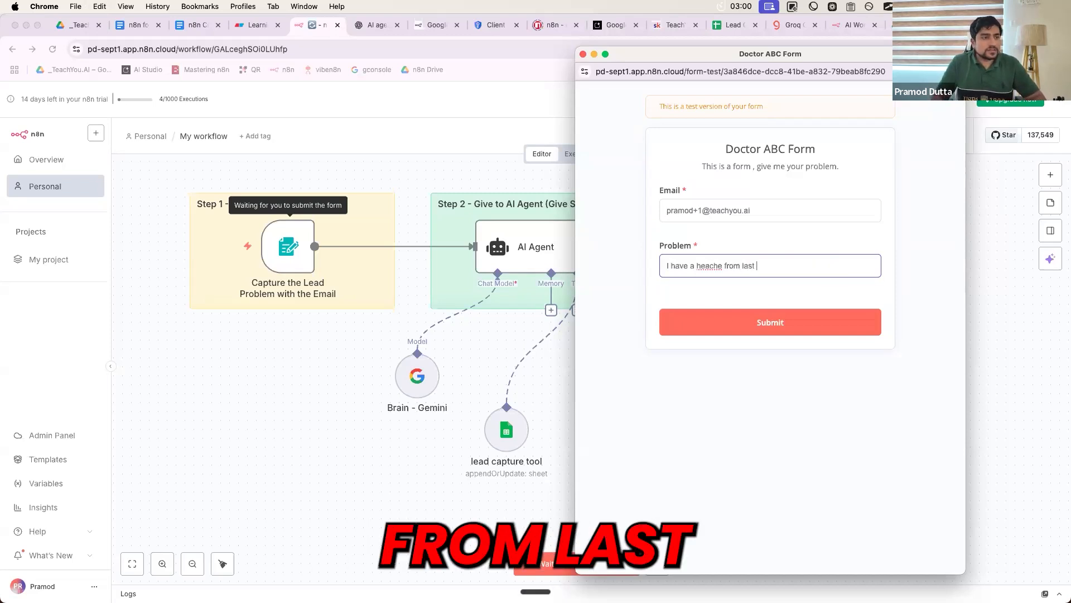
pyautogui.write('2 ')
pyautogui.write('ni')
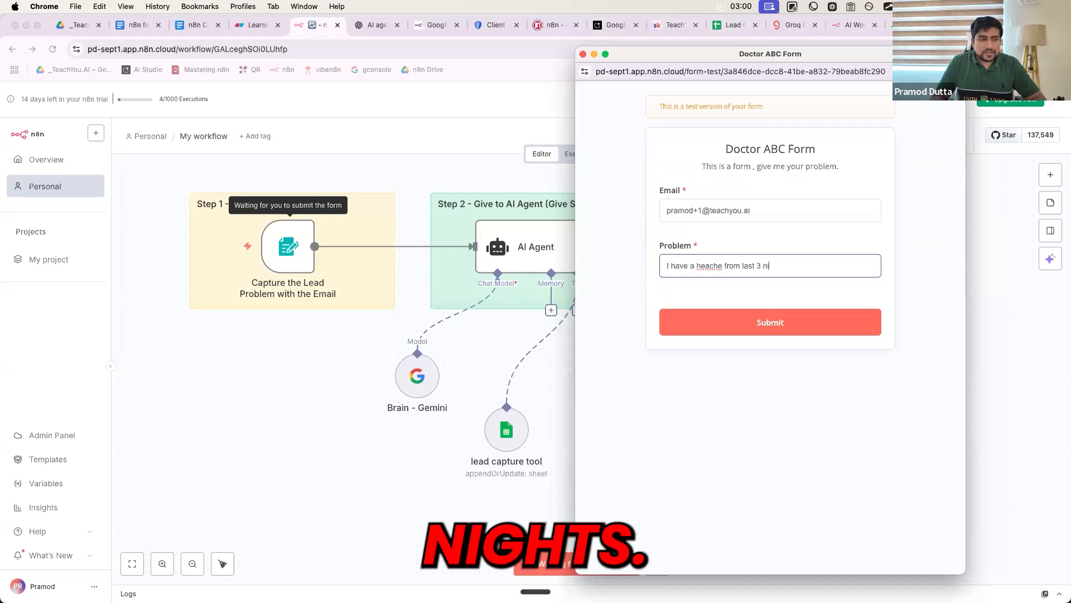
pyautogui.write('ghts.')
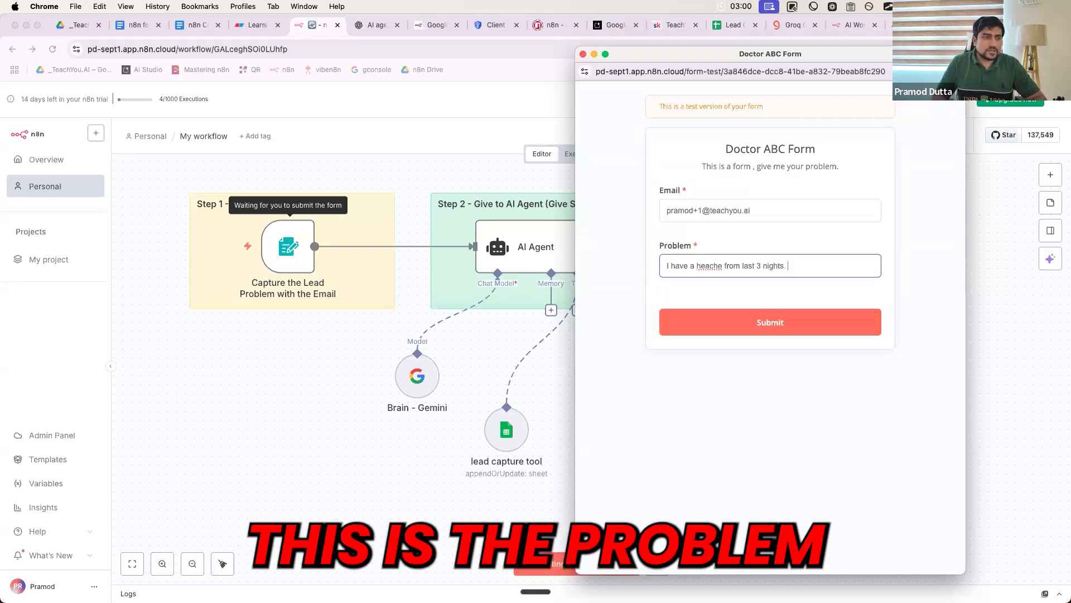
pyautogui.rightClick(713, 264)
pyautogui.click(699, 279)
pyautogui.click(713, 270)
pyautogui.write('d')
pyautogui.click(700, 292)
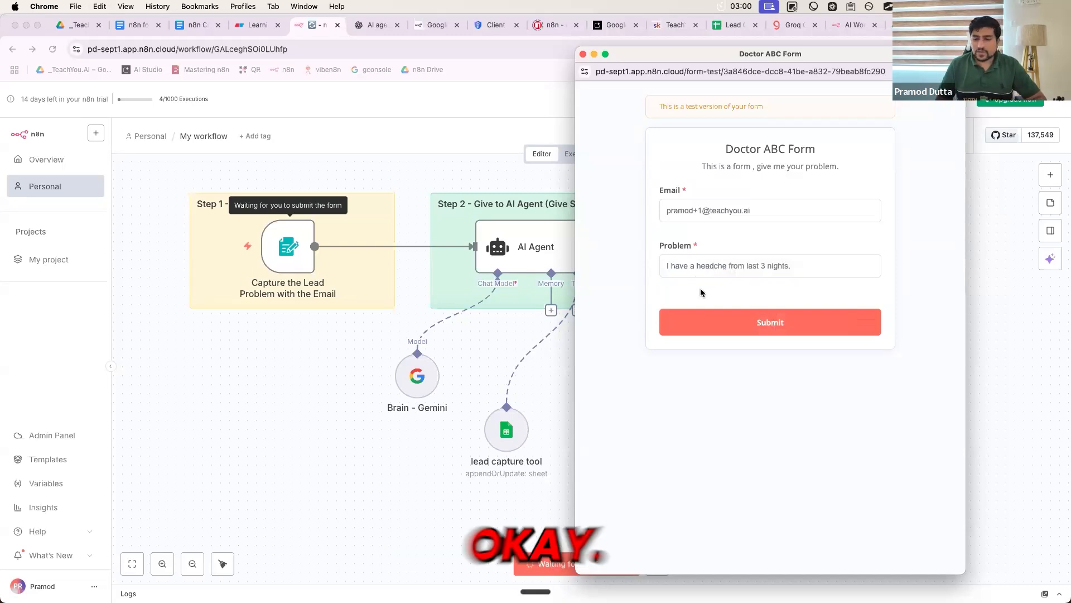
pyautogui.click(797, 271)
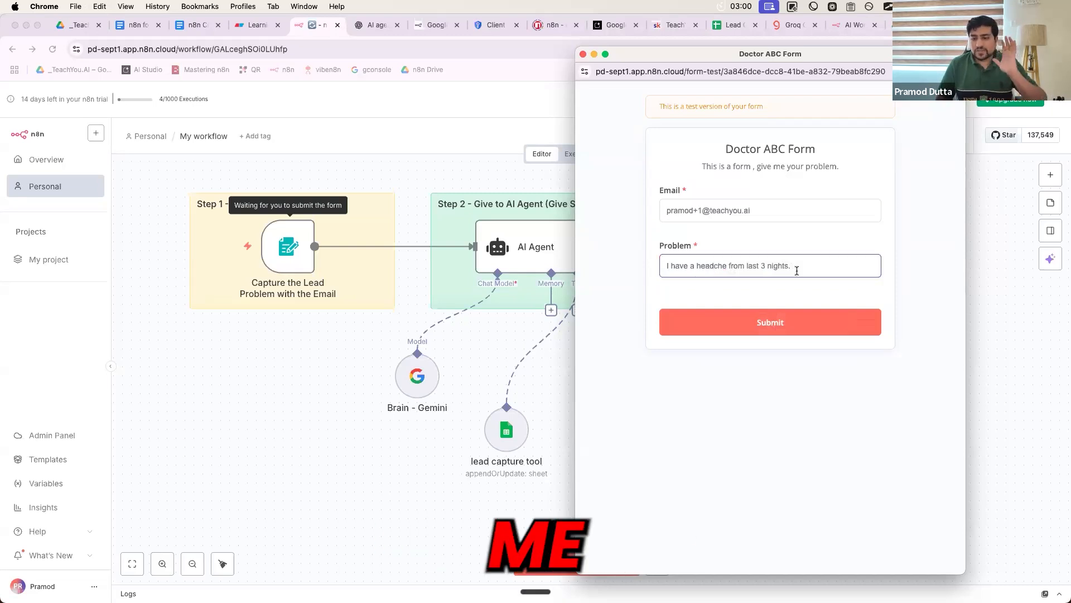
# - Submit the test form and briefly check the AI Agent node's run
pyautogui.click(757, 321)
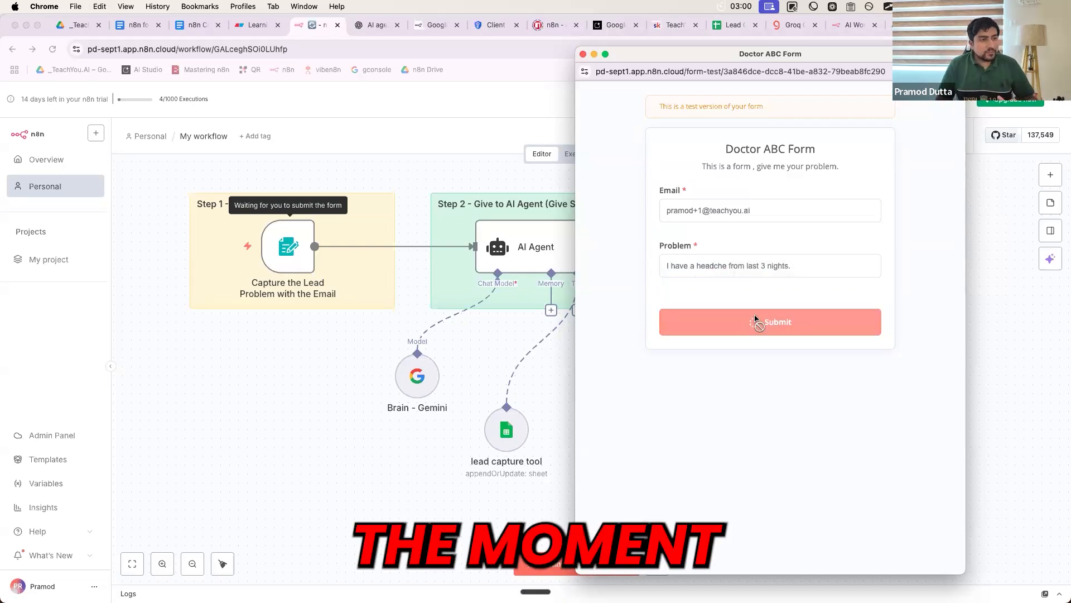
pyautogui.click(479, 269)
pyautogui.doubleClick(533, 255)
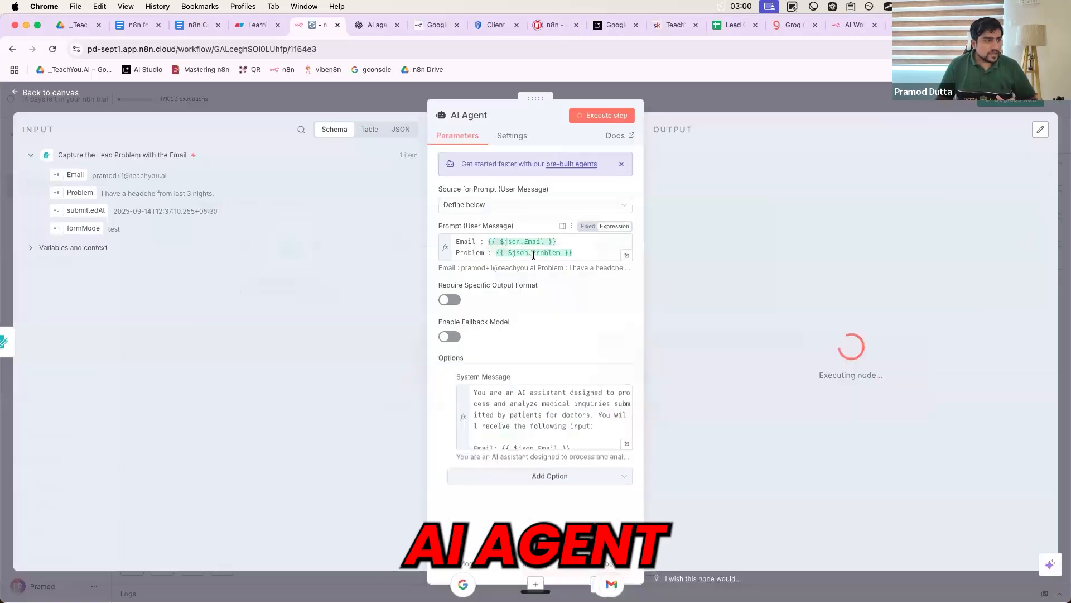
pyautogui.press('Escape')
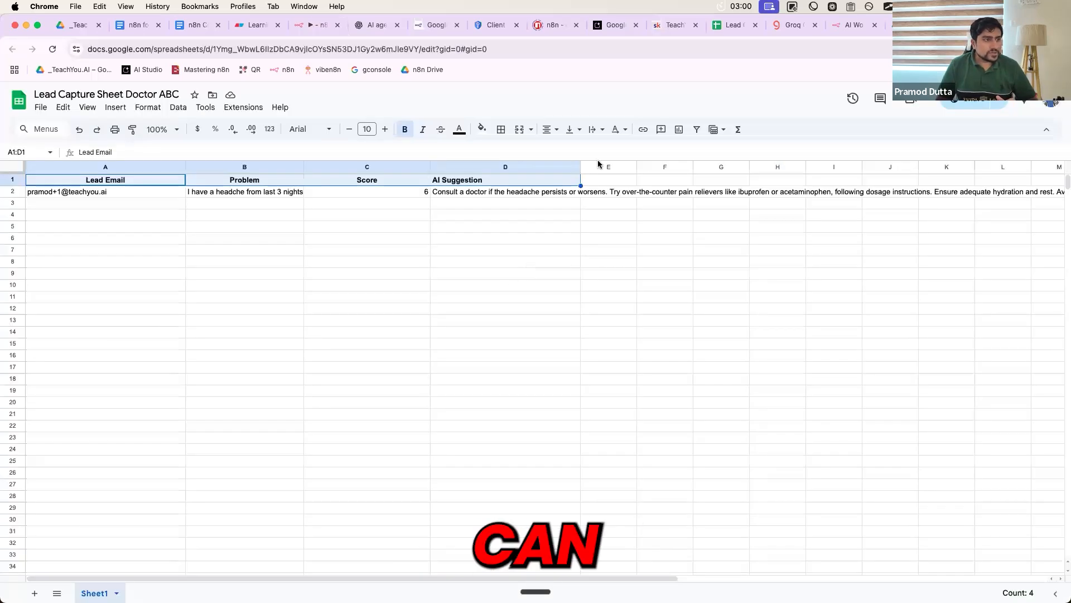
# - Turn on text wrapping for the AI Suggestion column (column D)
pyautogui.click(424, 272)
pyautogui.click(525, 168)
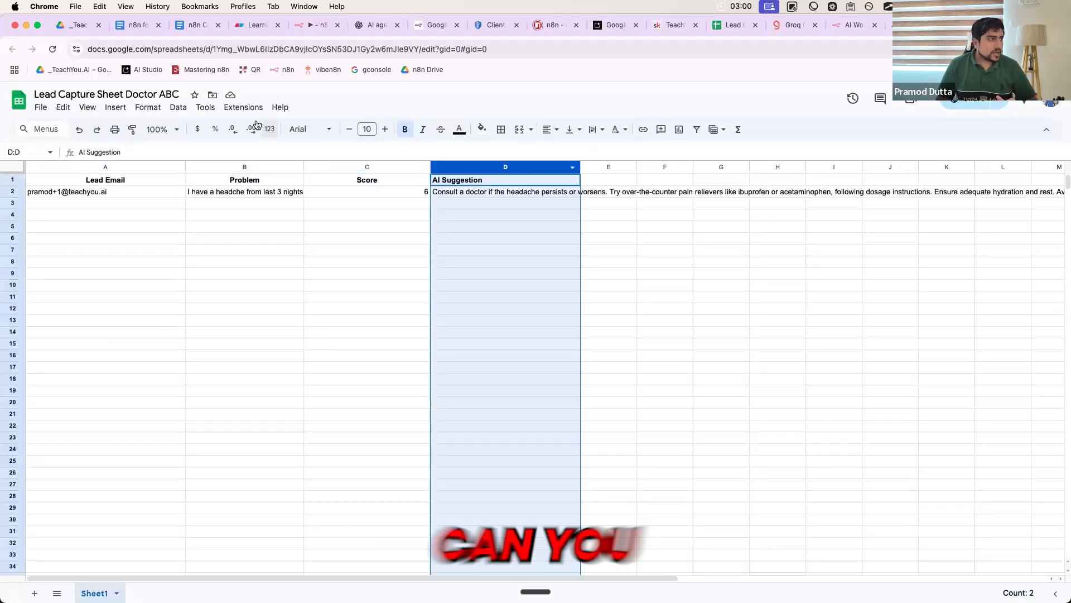
pyautogui.click(151, 114)
pyautogui.moveTo(220, 208)
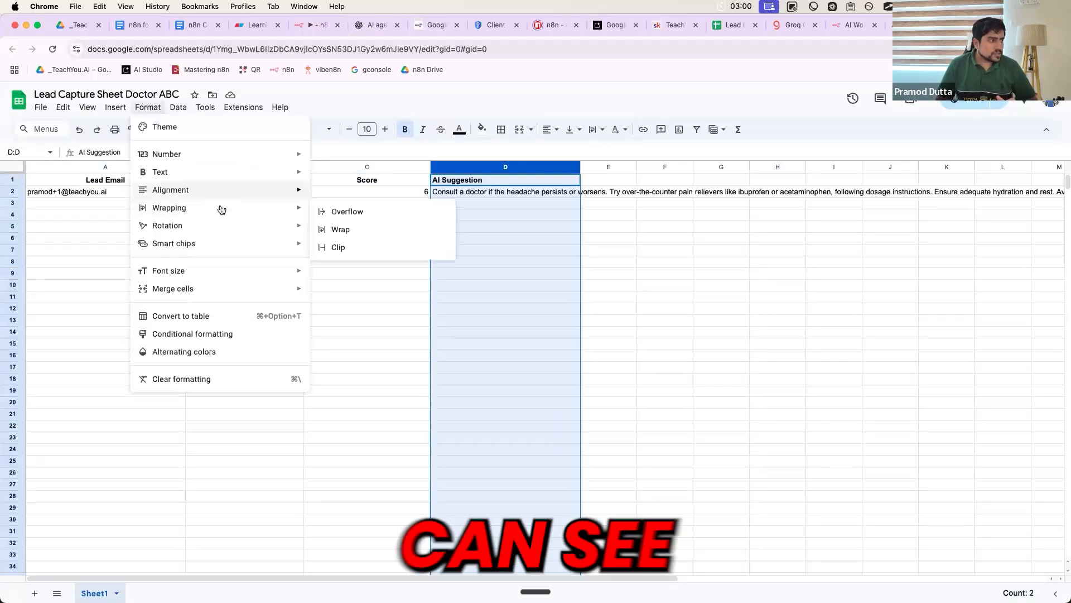
pyautogui.click(342, 229)
pyautogui.click(433, 282)
# - Widen the Problem and AI Suggestion columns while reviewing the row 2 lead
pyautogui.click(133, 217)
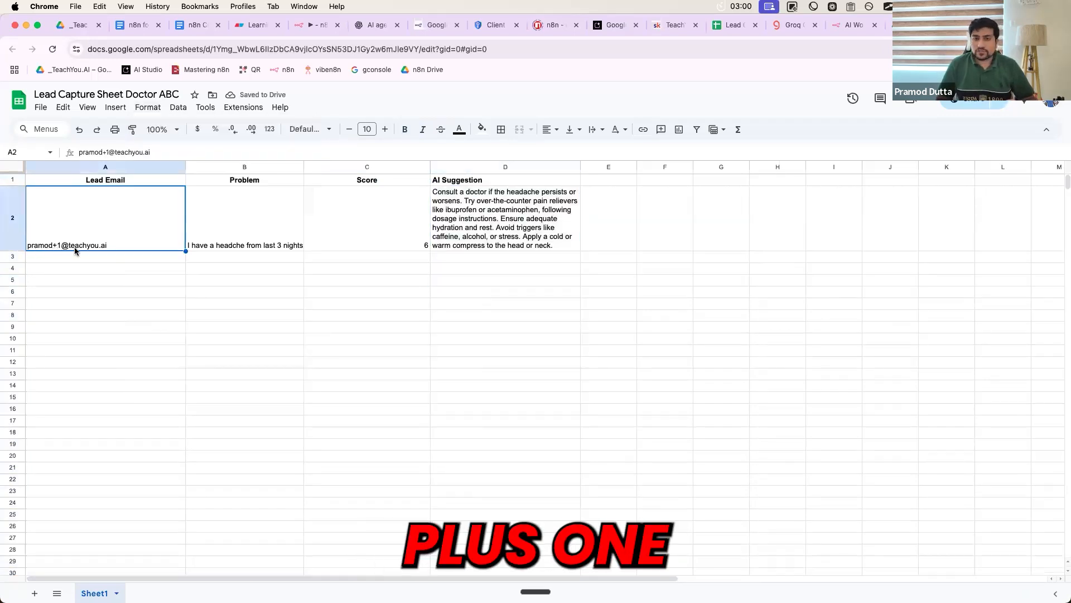
pyautogui.click(260, 239)
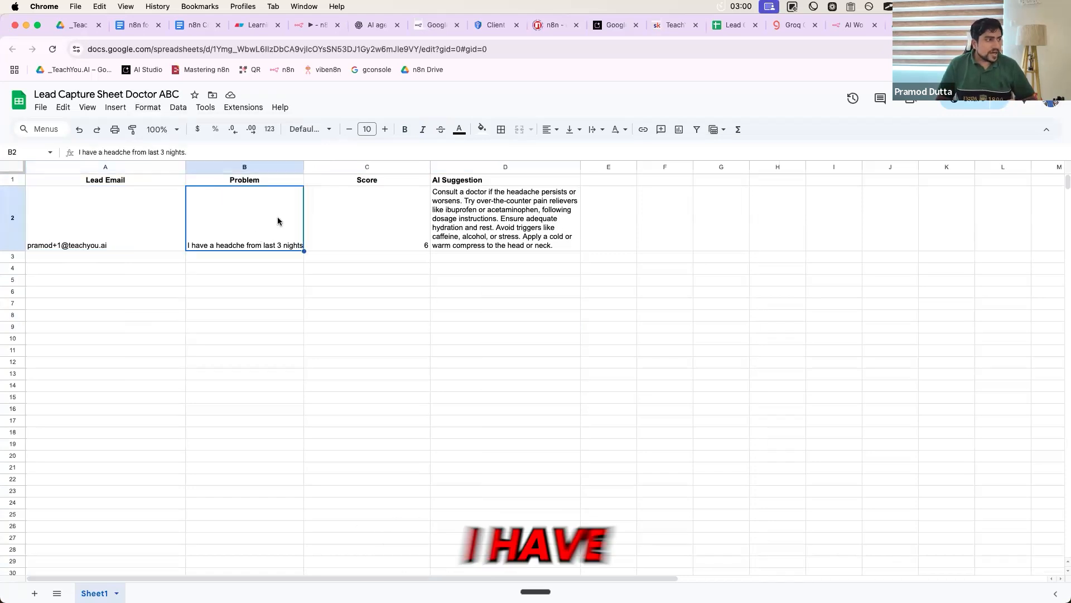
pyautogui.moveTo(304, 166); pyautogui.dragTo(329, 165)
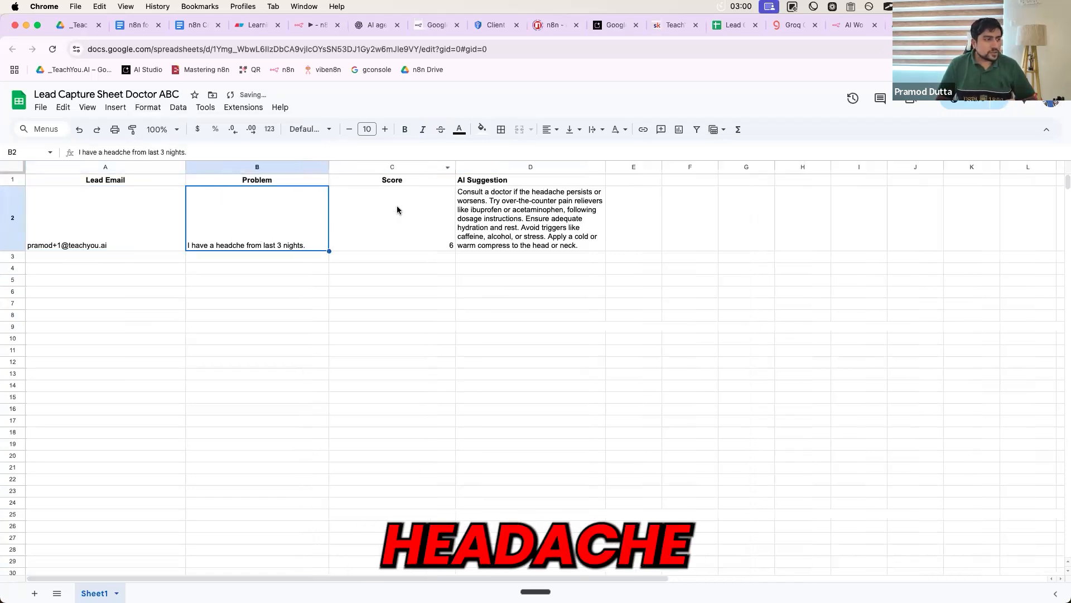
pyautogui.click(397, 207)
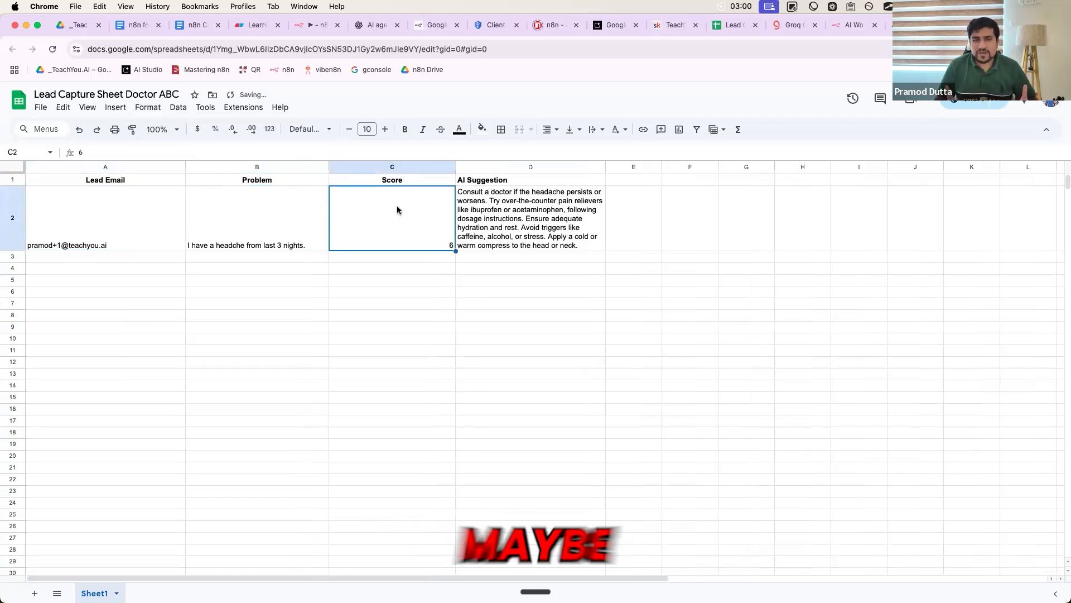
pyautogui.click(503, 228)
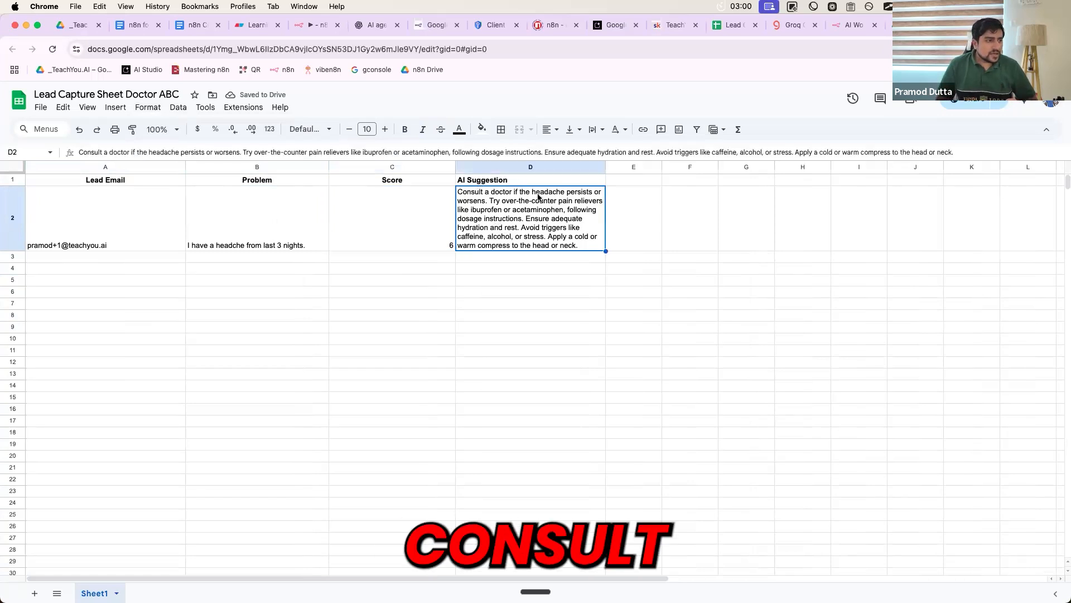
pyautogui.moveTo(606, 166); pyautogui.dragTo(651, 167)
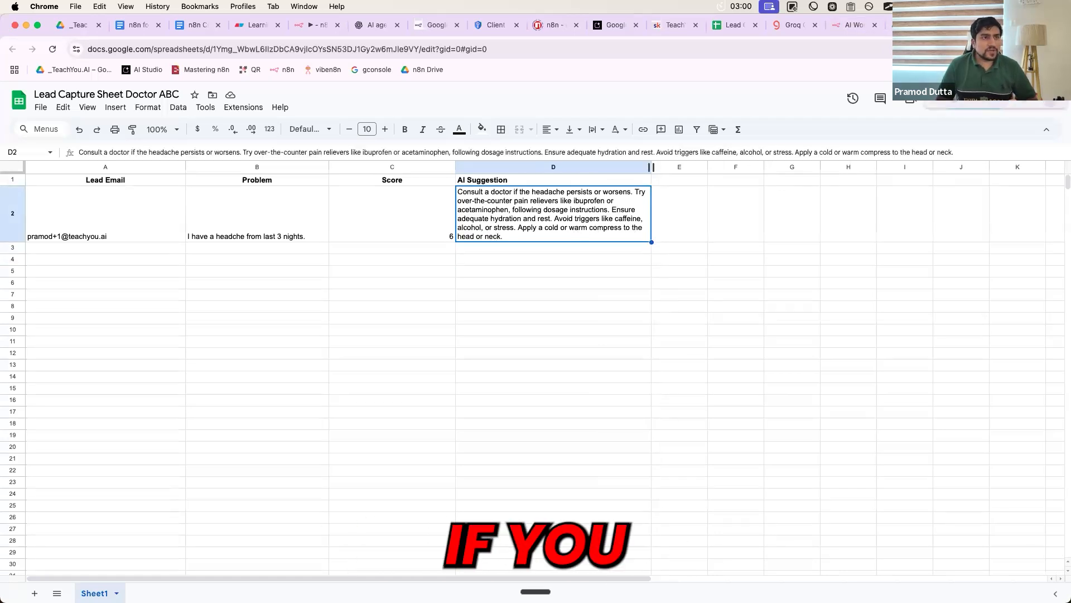
# - Load mail.google.com in a new browser tab
pyautogui.press('super+t')
pyautogui.write('mail.google.com')
pyautogui.press('Return')
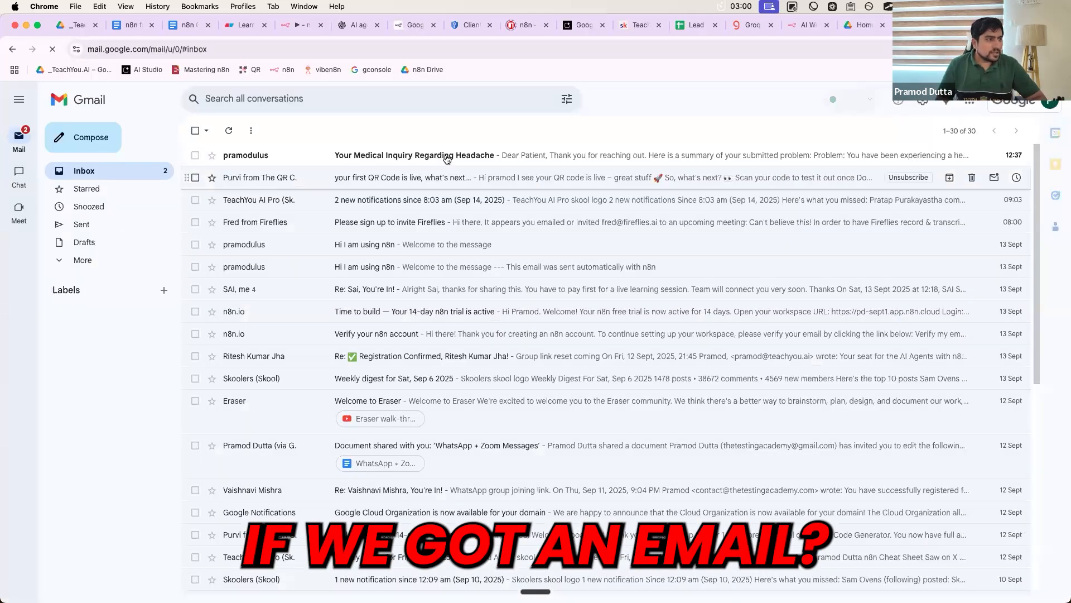
# - Read the 'Your Medical Inquiry Regarding Headache' email body, then go back to the n8n tab
pyautogui.click(444, 155)
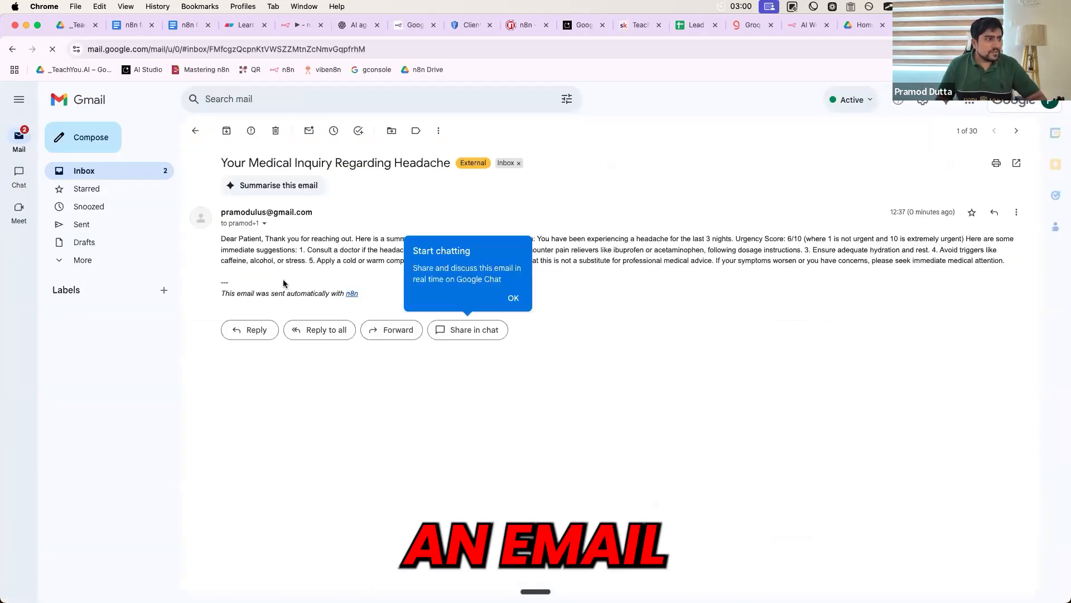
pyautogui.click(300, 256)
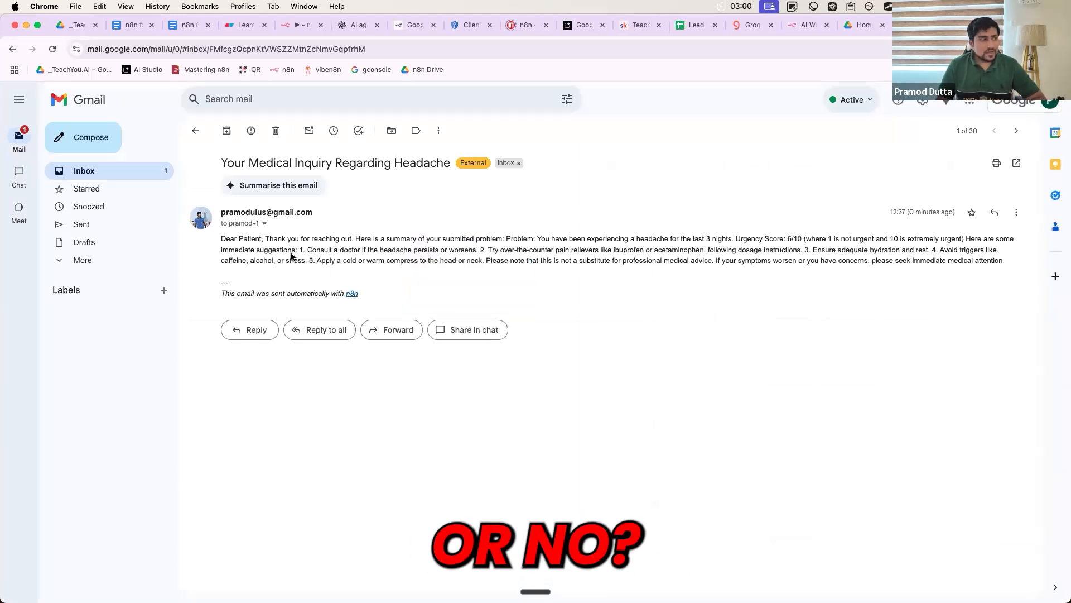
pyautogui.tripleClick(354, 282)
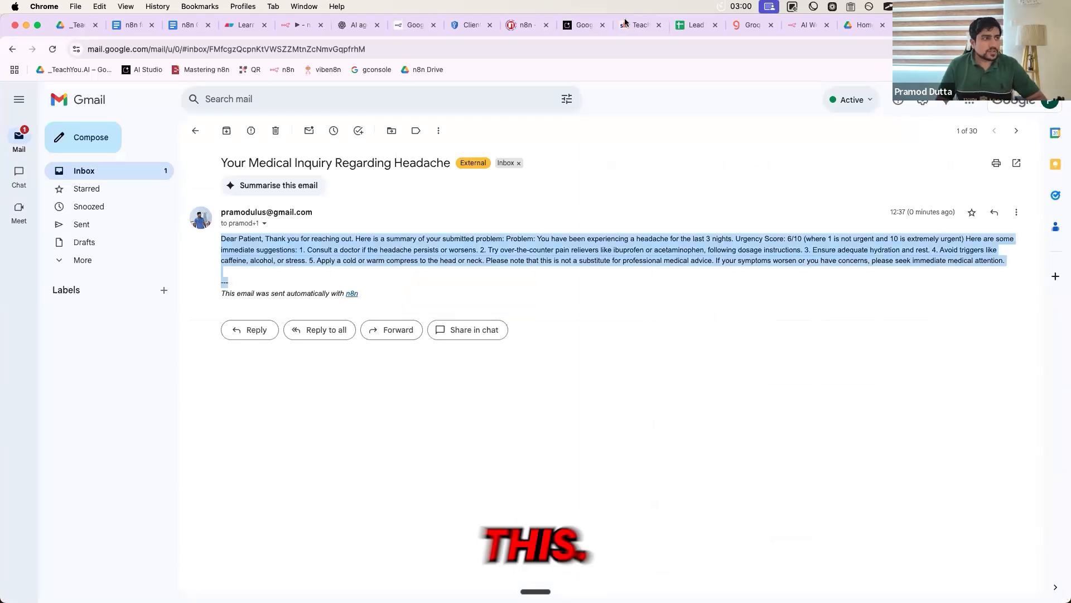
pyautogui.moveTo(368, 296); pyautogui.dragTo(220, 295)
pyautogui.click(293, 26)
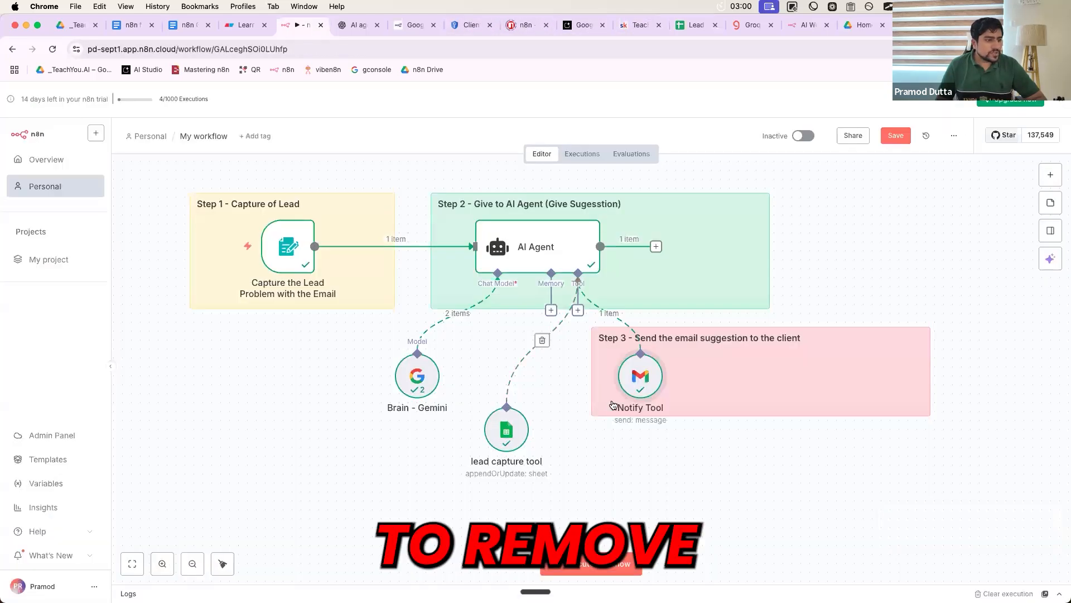
# - Add the Append n8n Attribution option to the Notify Tool email and close the node
pyautogui.doubleClick(638, 382)
pyautogui.scroll(-1, 518, 503)
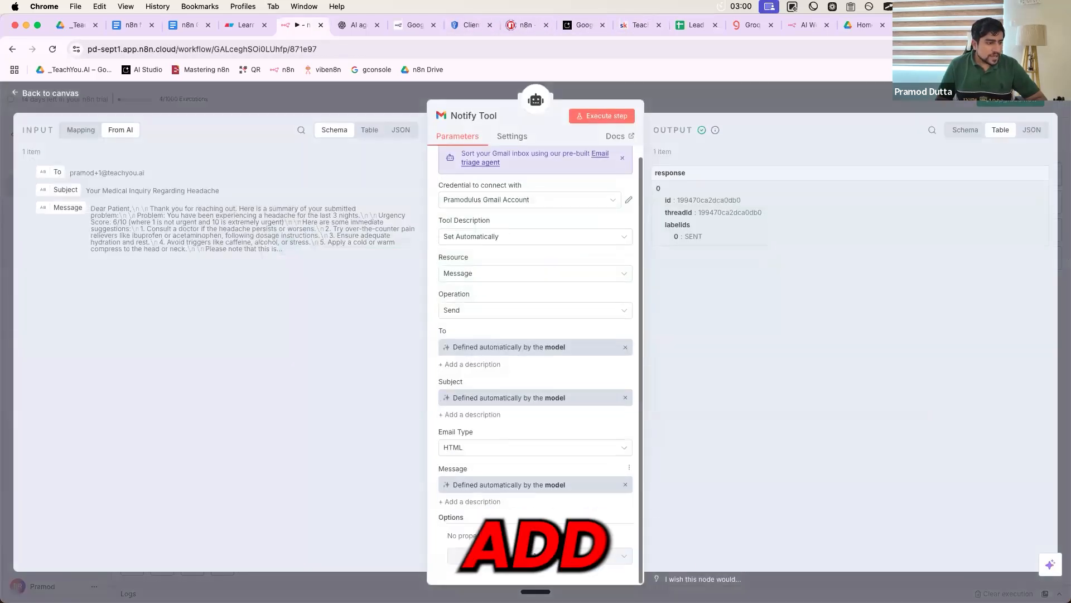
pyautogui.click(506, 557)
pyautogui.click(494, 555)
pyautogui.click(493, 555)
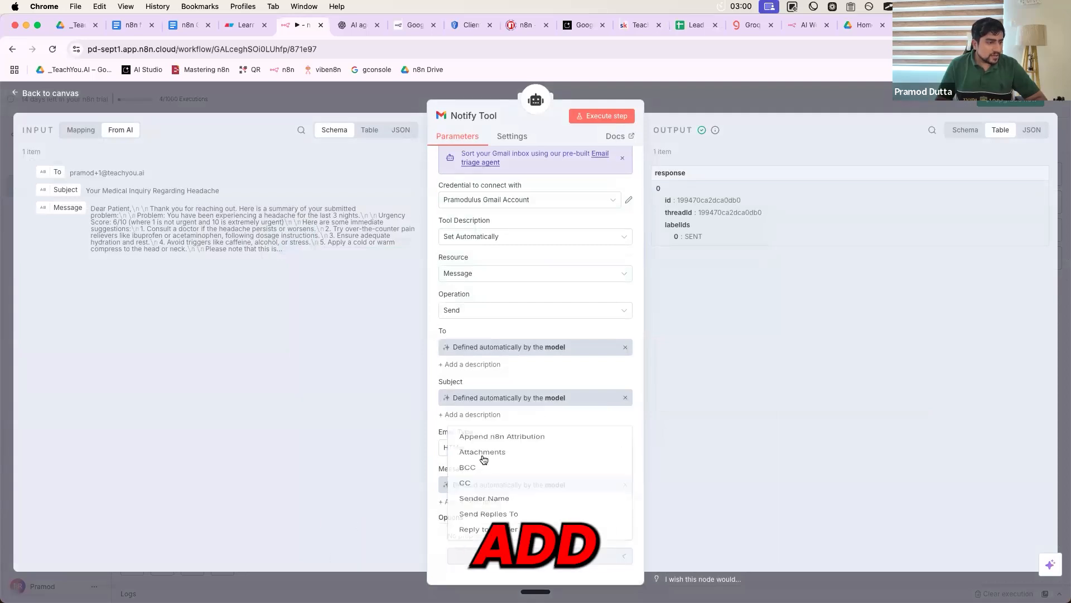
pyautogui.click(501, 413)
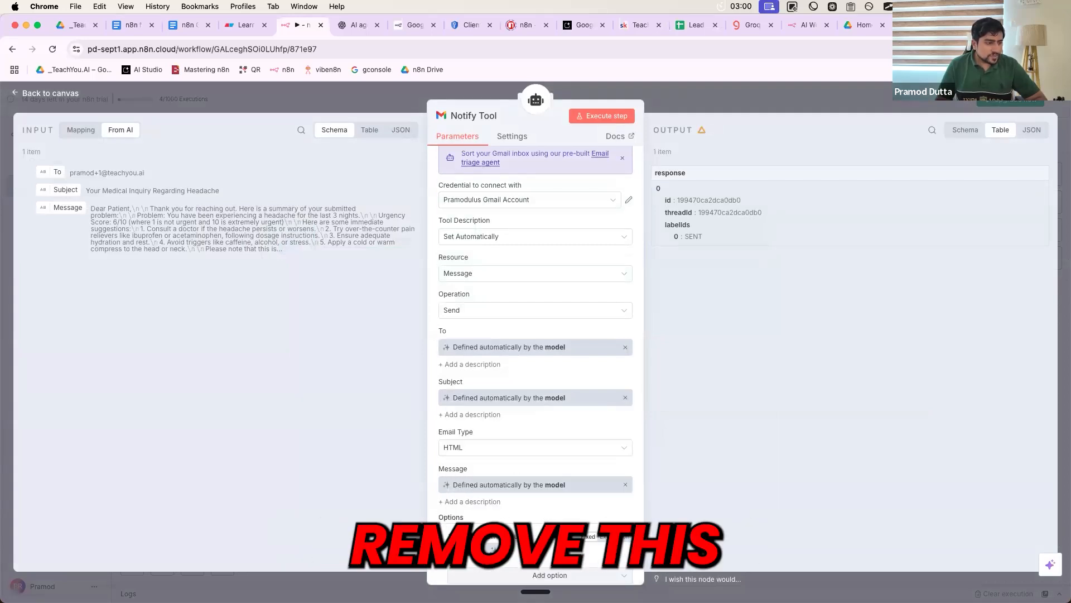
pyautogui.click(765, 91)
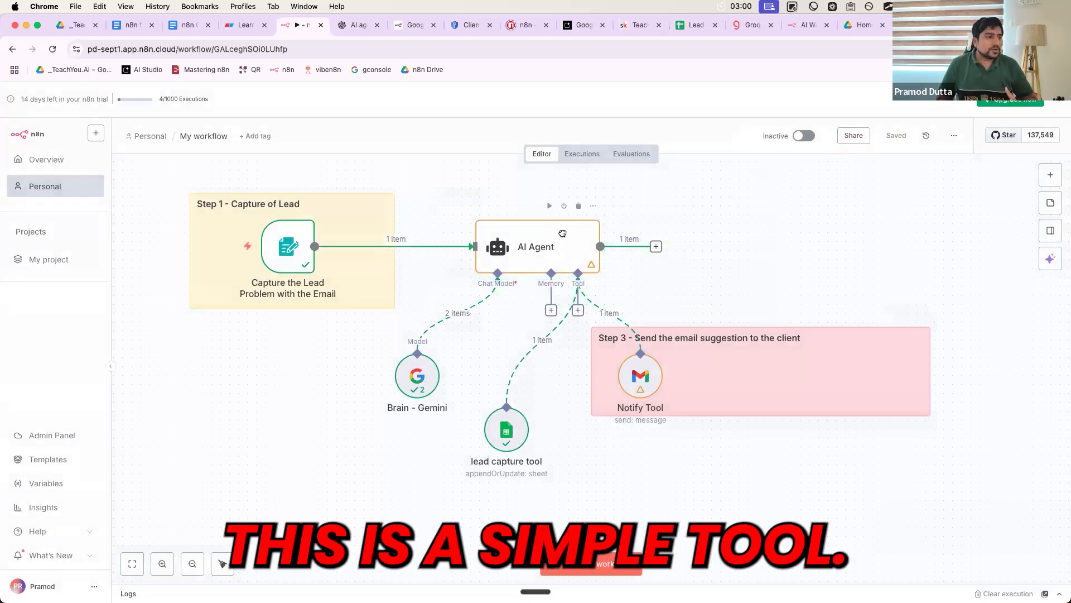
# - Save the workflow and nudge the Step 3 sticky note slightly left
pyautogui.scroll(5, 562, 233)
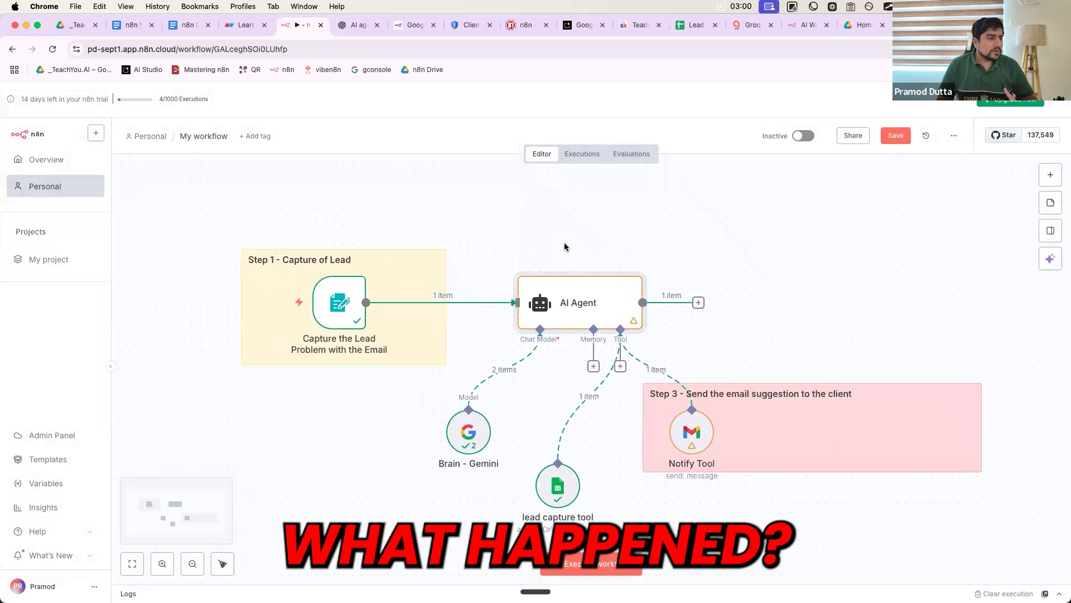
pyautogui.scroll(-5, 564, 247)
pyautogui.scroll(5, 521, 209)
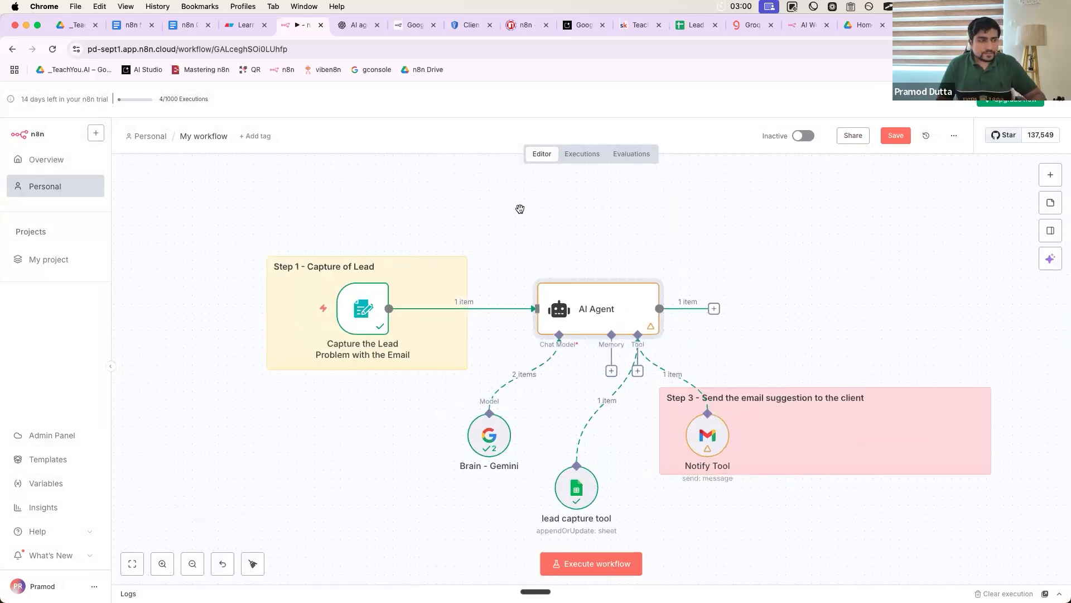
pyautogui.press('cmd+s')
pyautogui.scroll(-2, 786, 430)
pyautogui.hscroll(2, 787, 430)
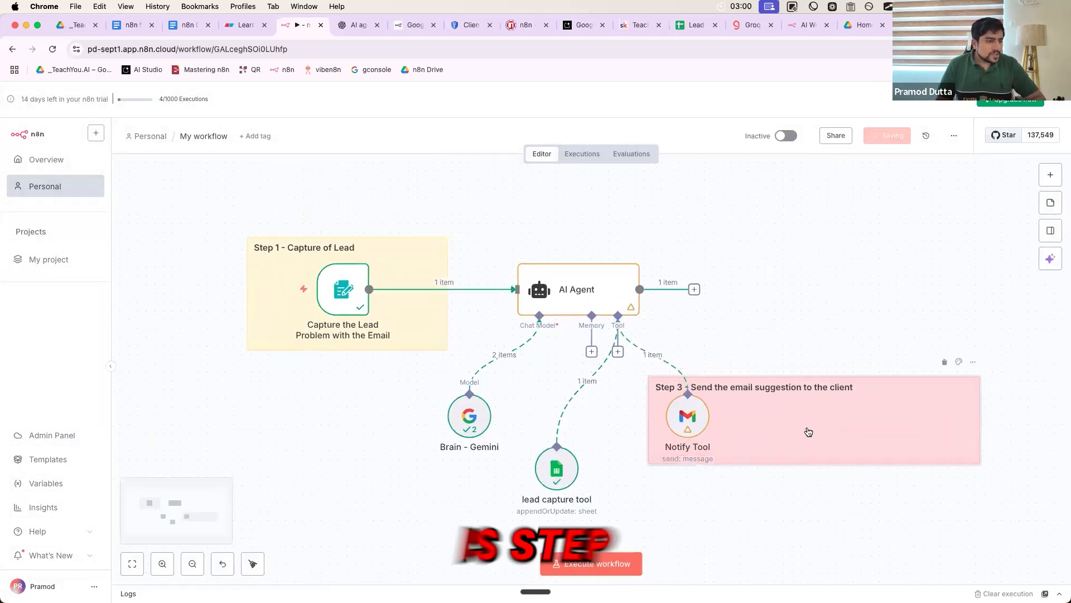
pyautogui.moveTo(809, 432); pyautogui.dragTo(790, 432)
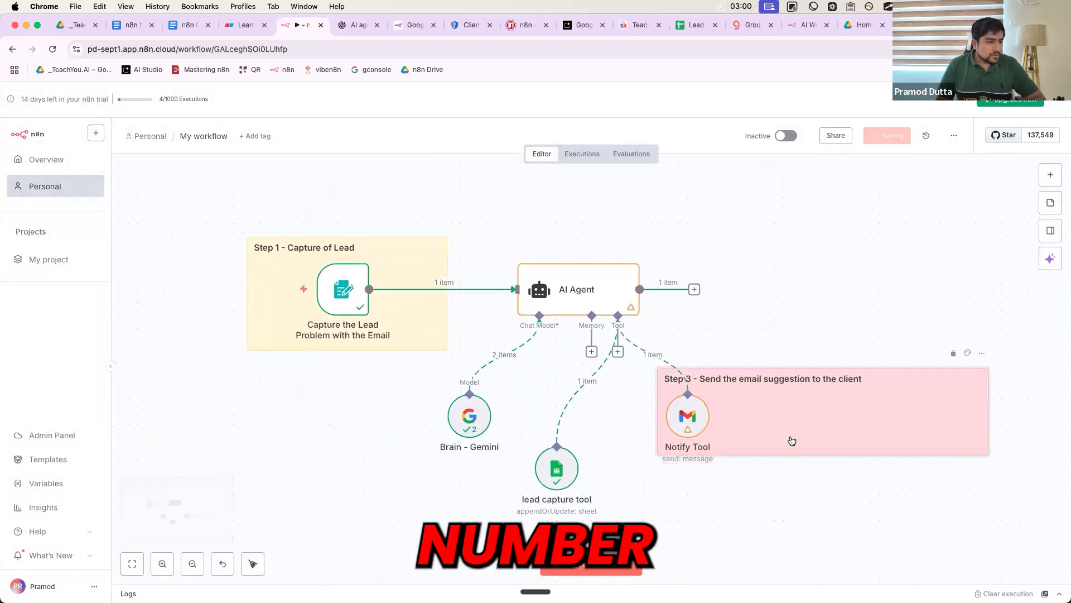
# - Place a new sticky note over the AI Agent headed 'Capture the problem and decide.'
pyautogui.click(1051, 204)
pyautogui.moveTo(567, 344); pyautogui.dragTo(599, 260)
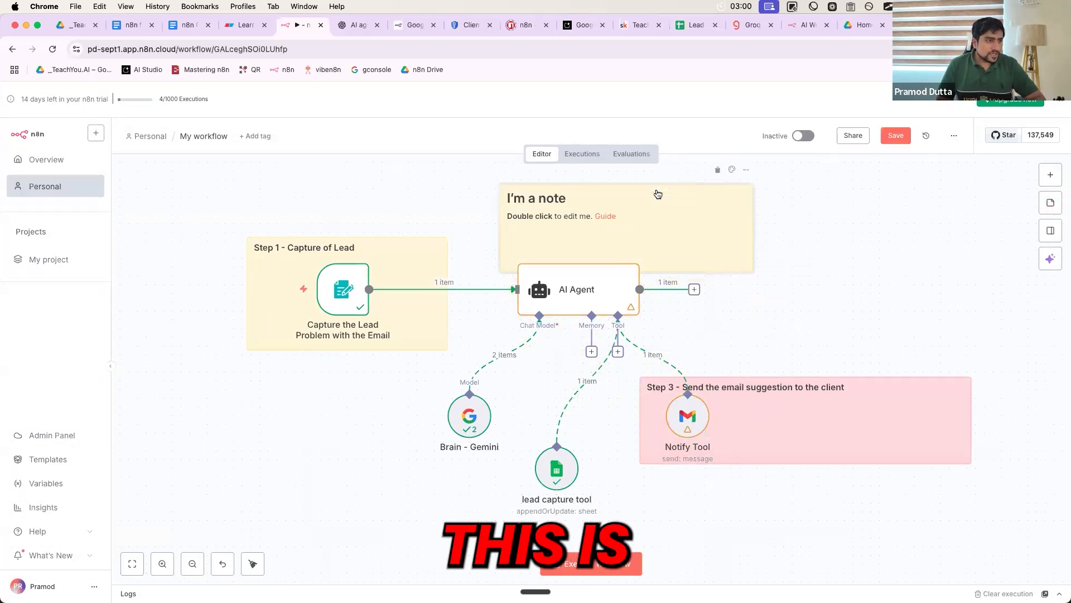
pyautogui.tripleClick(530, 199)
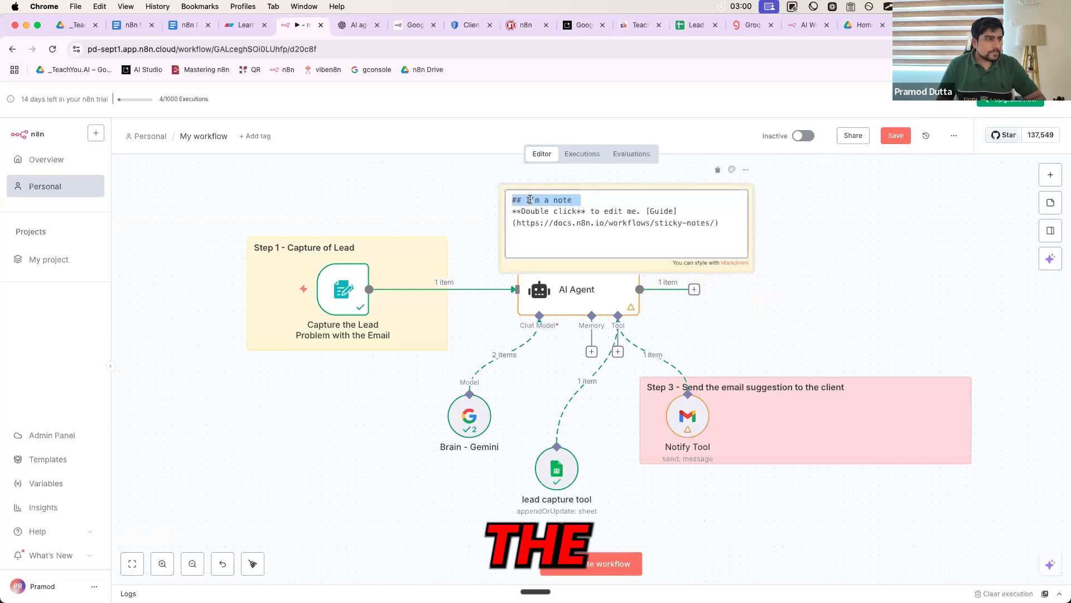
pyautogui.click(523, 200)
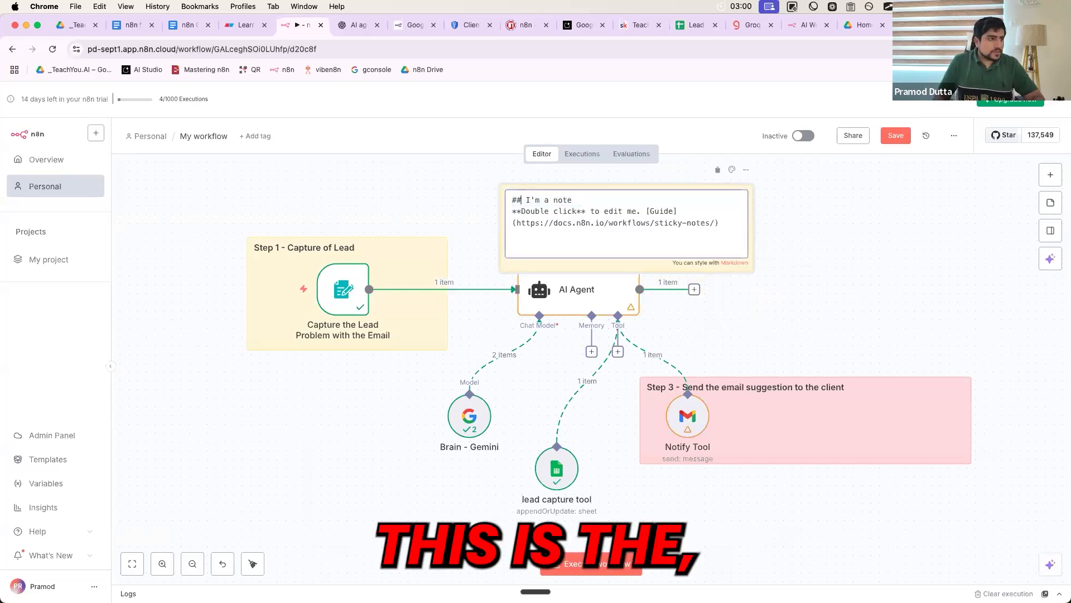
pyautogui.moveTo(531, 200); pyautogui.dragTo(627, 200)
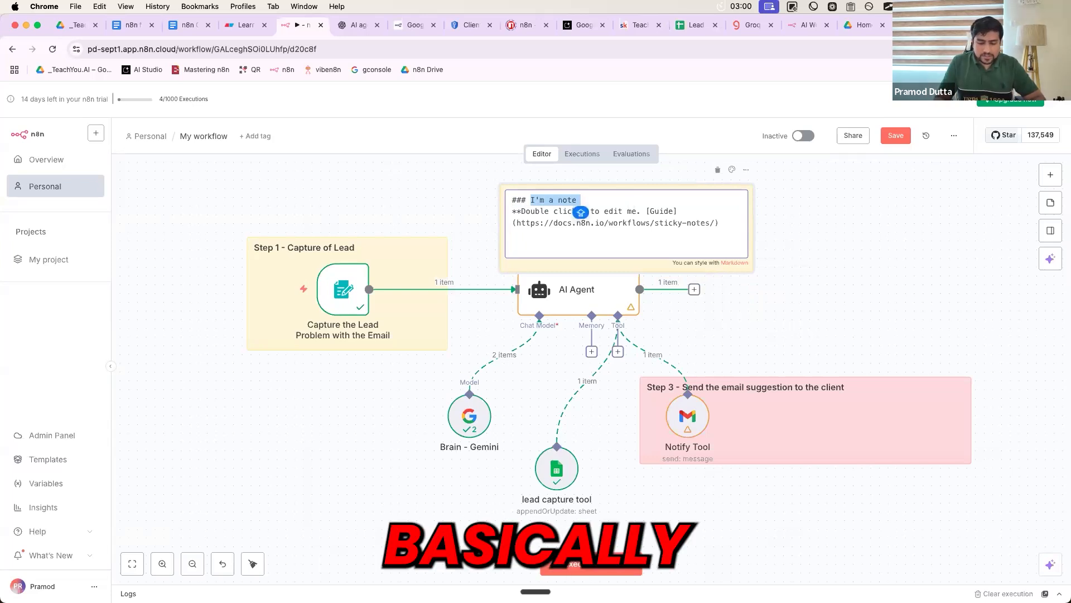
pyautogui.write('Capture the ')
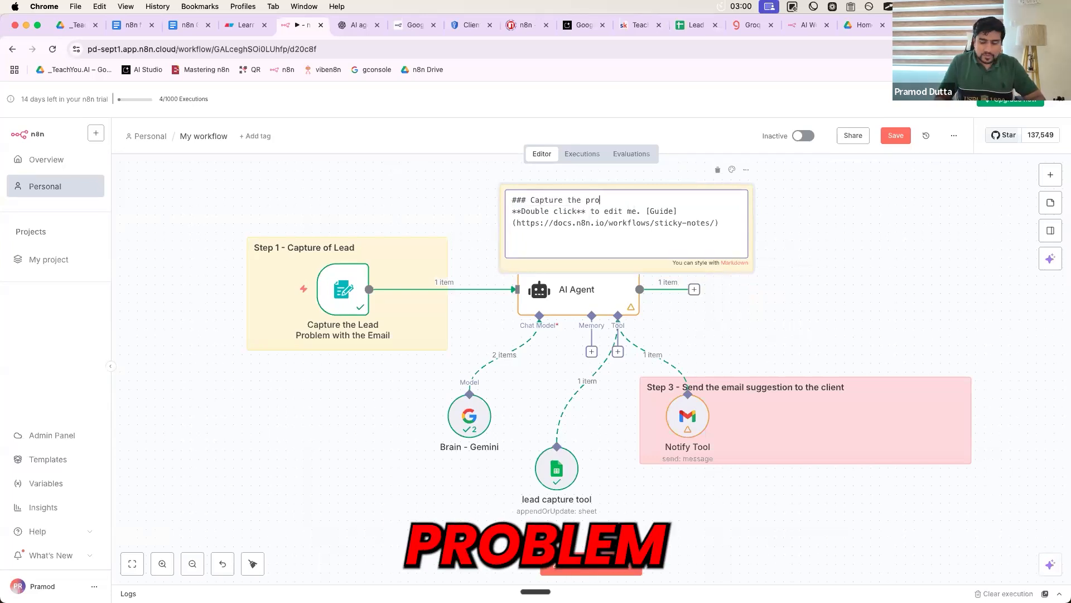
pyautogui.write('problem and decide.')
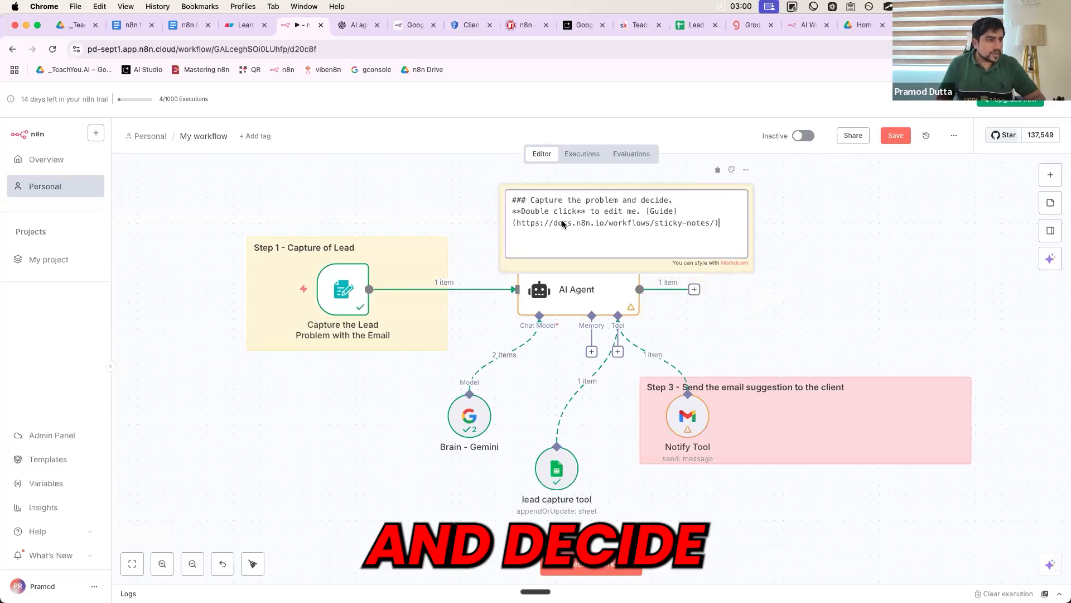
pyautogui.moveTo(712, 232); pyautogui.dragTo(513, 211)
pyautogui.press('BackSpace')
pyautogui.click(438, 226)
pyautogui.click(701, 234)
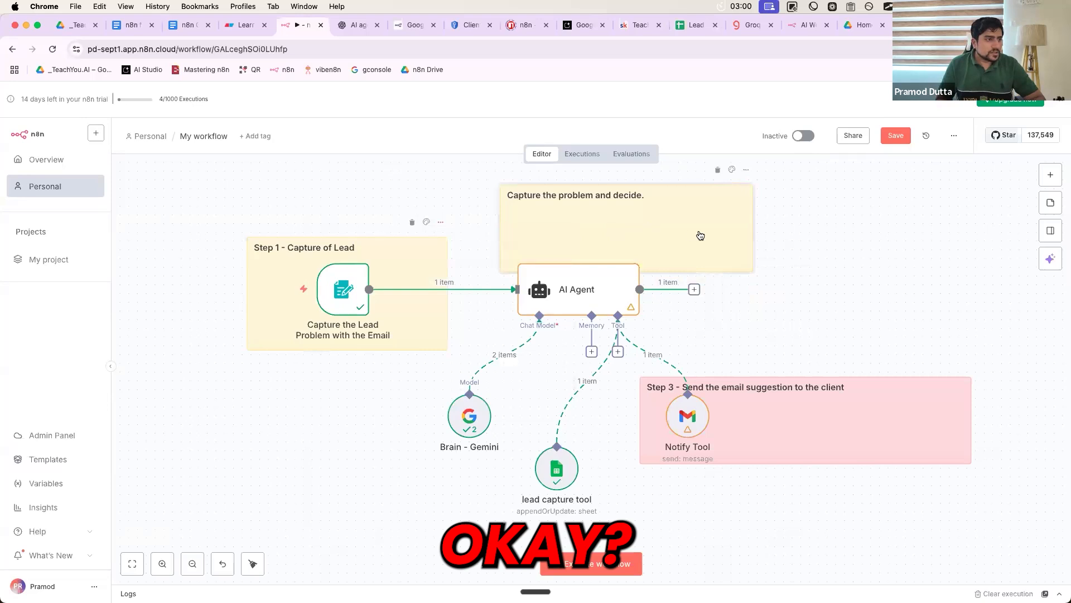
# - Stretch the note to enclose the AI Agent, colour it purple, and adjust its position
pyautogui.moveTo(719, 305); pyautogui.dragTo(715, 338)
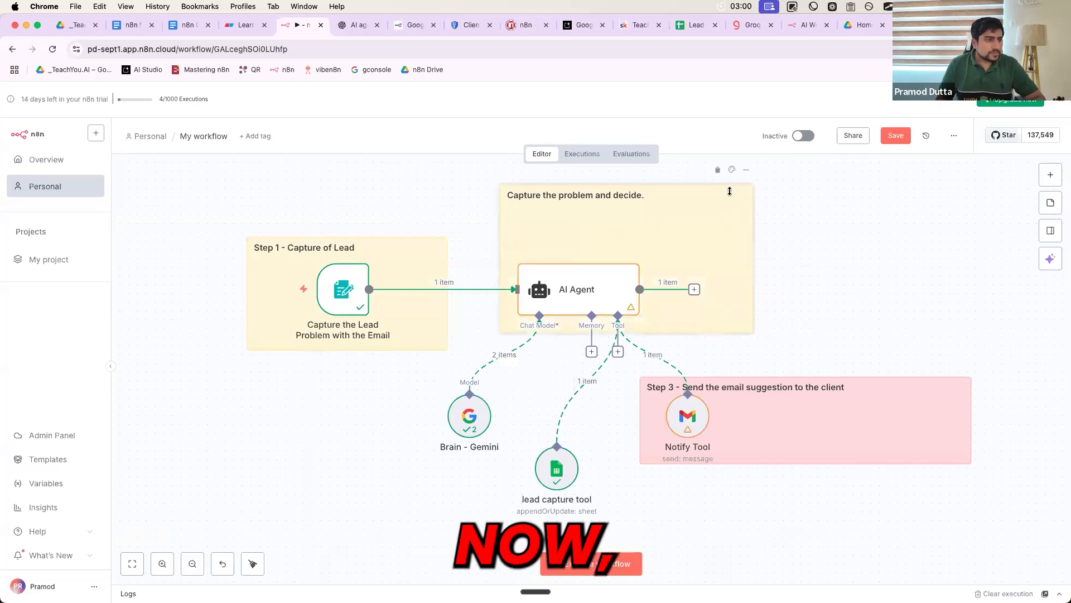
pyautogui.click(733, 169)
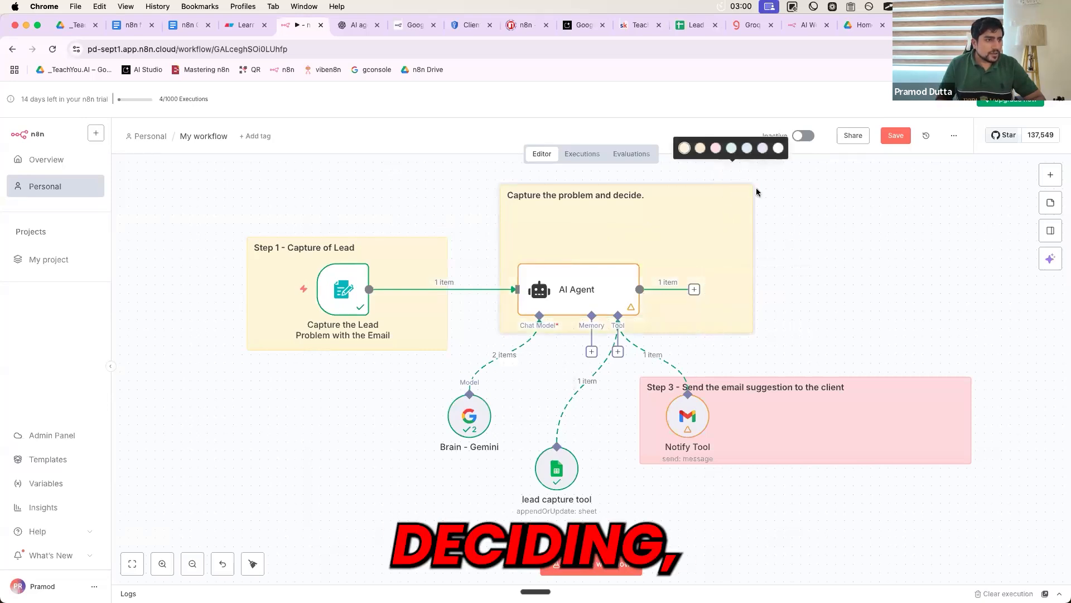
pyautogui.click(762, 150)
pyautogui.moveTo(714, 259); pyautogui.dragTo(706, 278)
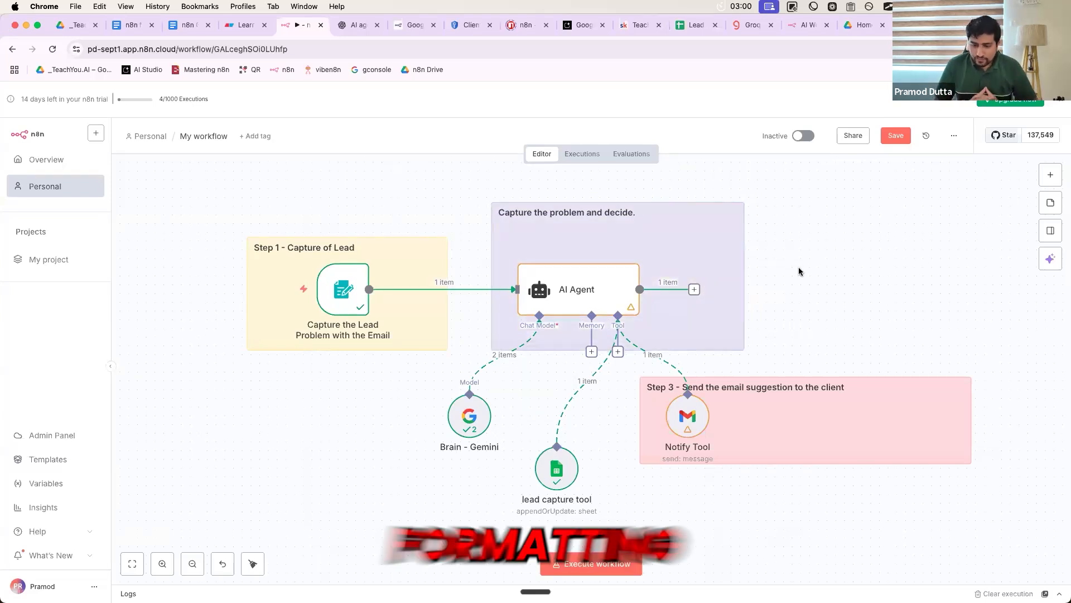
pyautogui.click(741, 437)
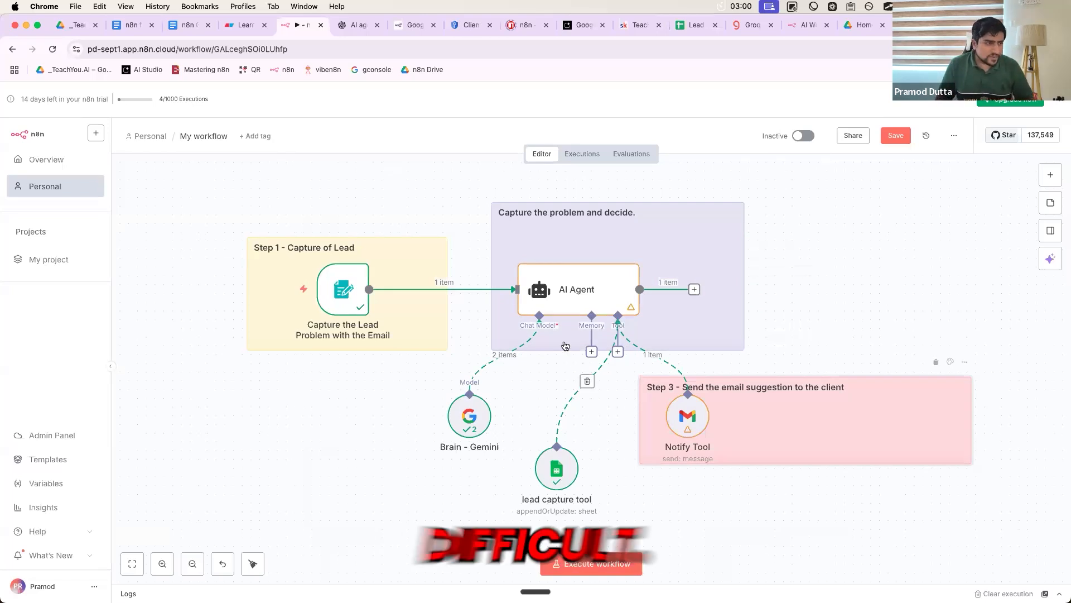
# - In ChatGPT, dictate and send a request to revise the prompt for an HTML email
pyautogui.click(357, 25)
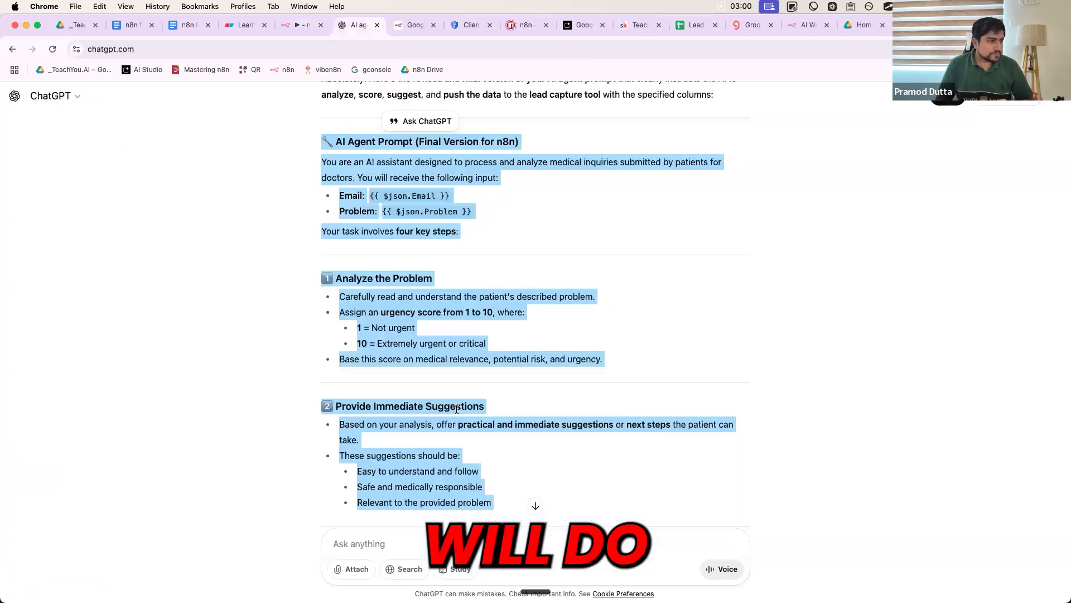
pyautogui.scroll(-10, 457, 409)
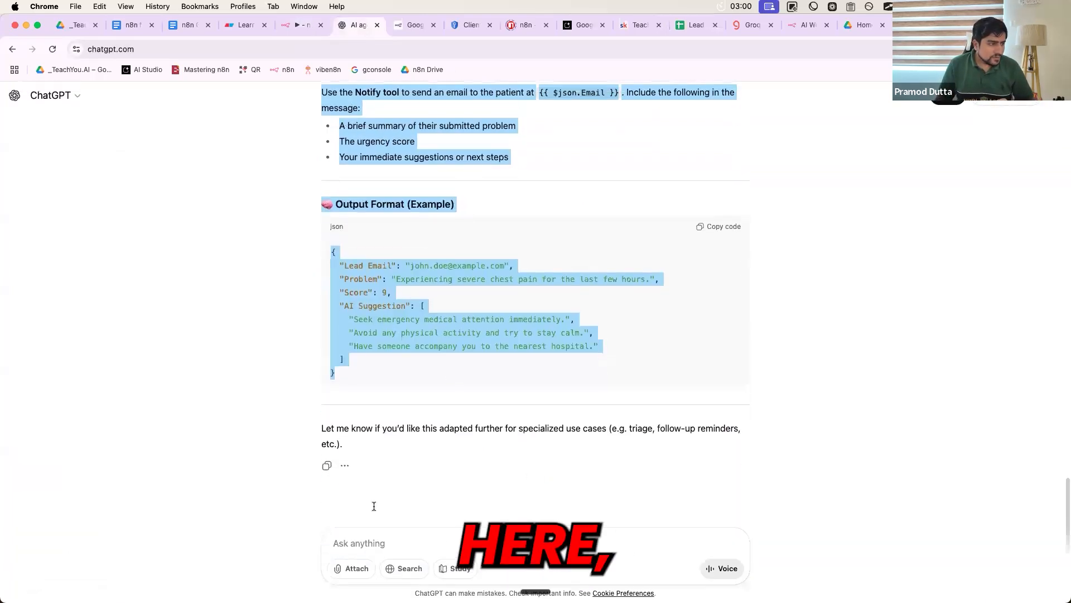
pyautogui.click(369, 544)
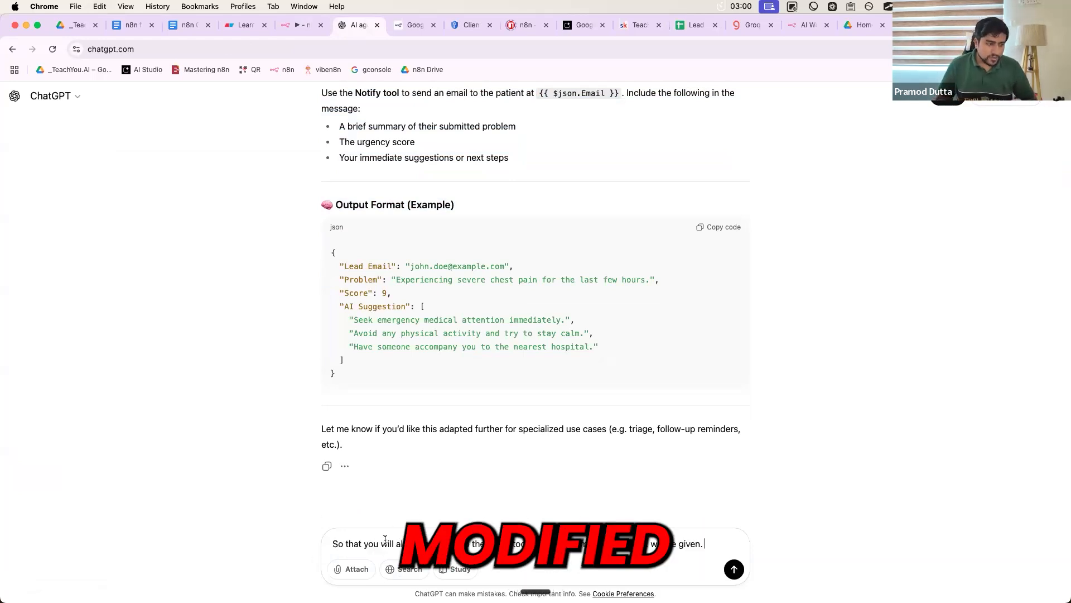
pyautogui.tripleClick(343, 546)
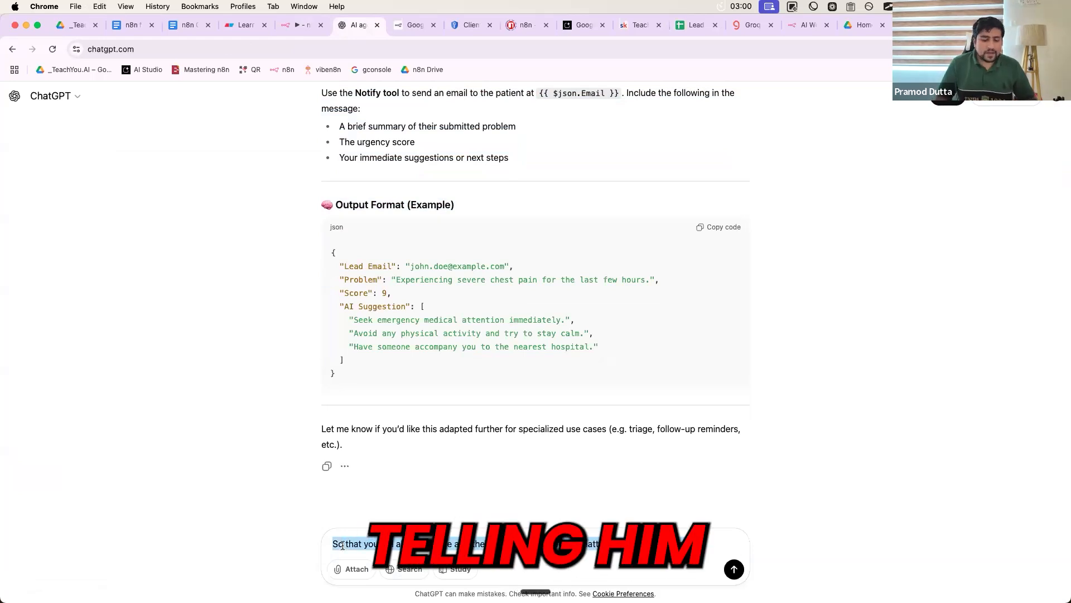
pyautogui.hotkey('alt', 'space')
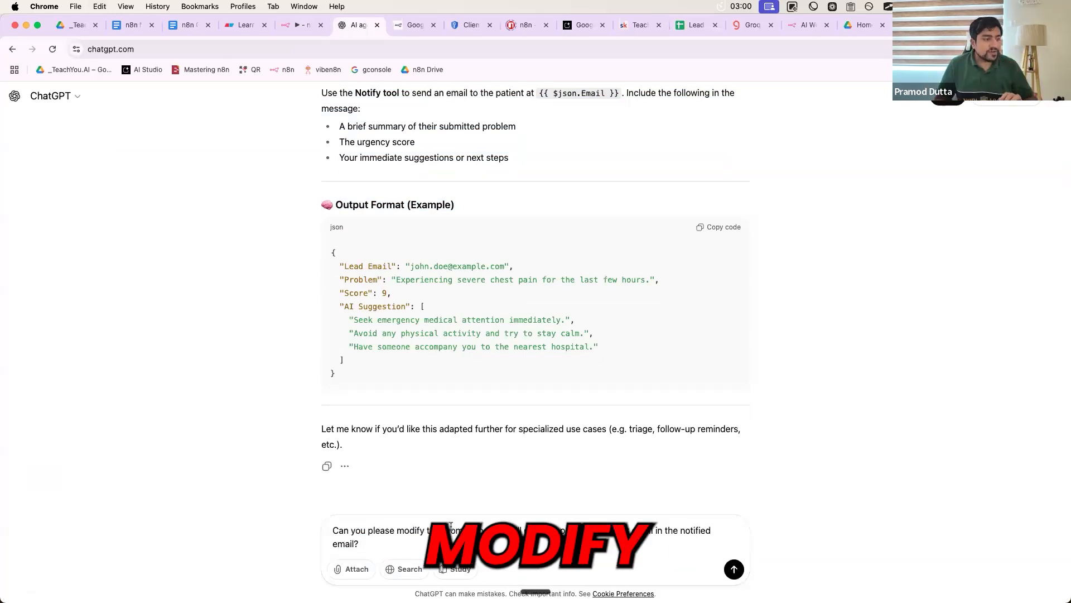
pyautogui.press('Return')
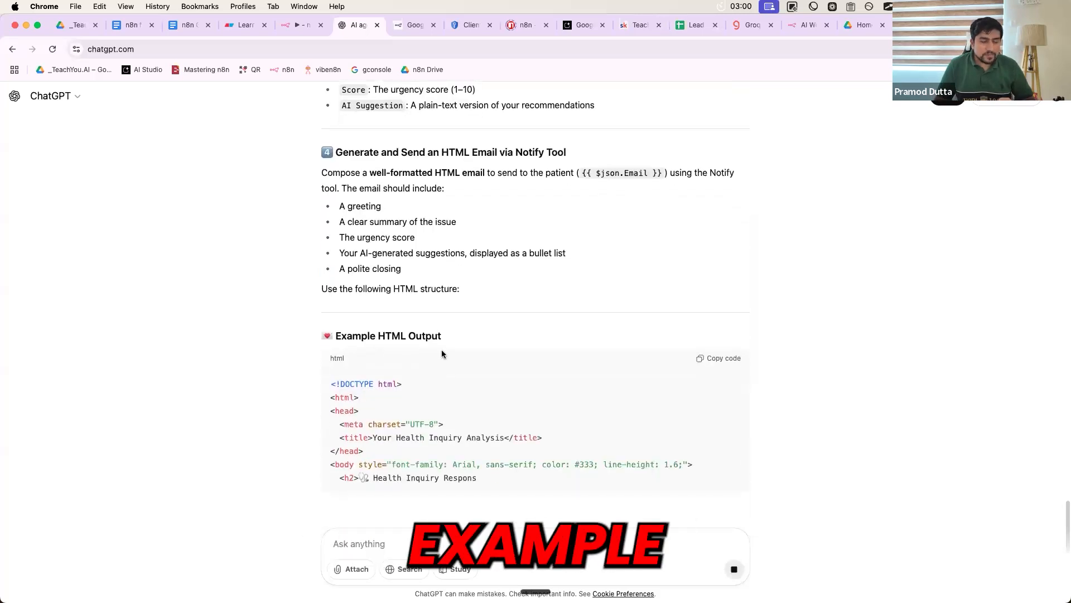
# - Copy ChatGPT's revised agent prompt and return to the n8n tab
pyautogui.scroll(1, 442, 354)
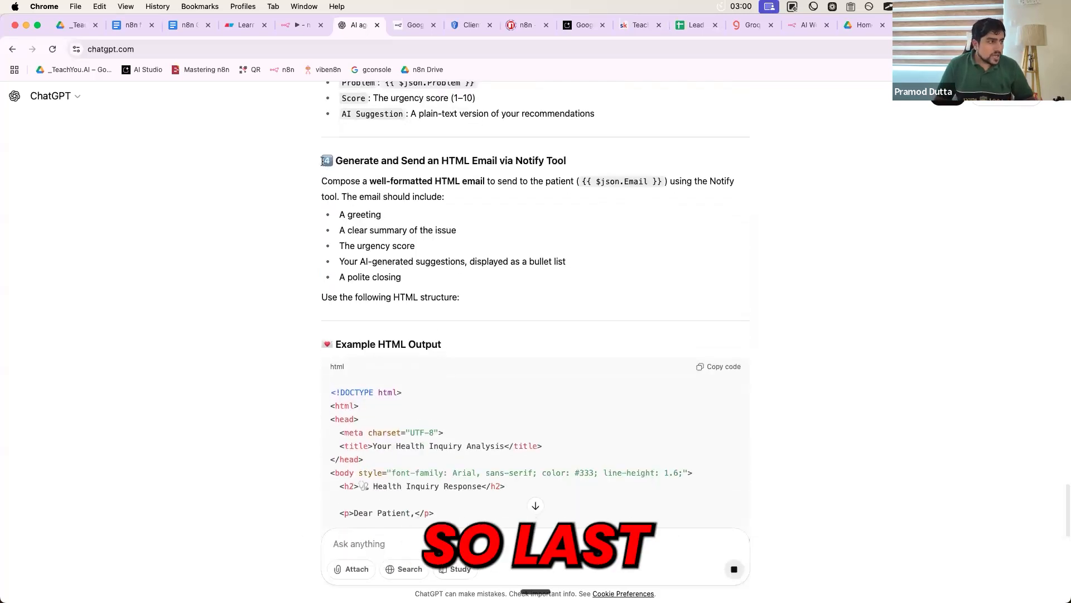
pyautogui.moveTo(321, 160); pyautogui.dragTo(564, 410)
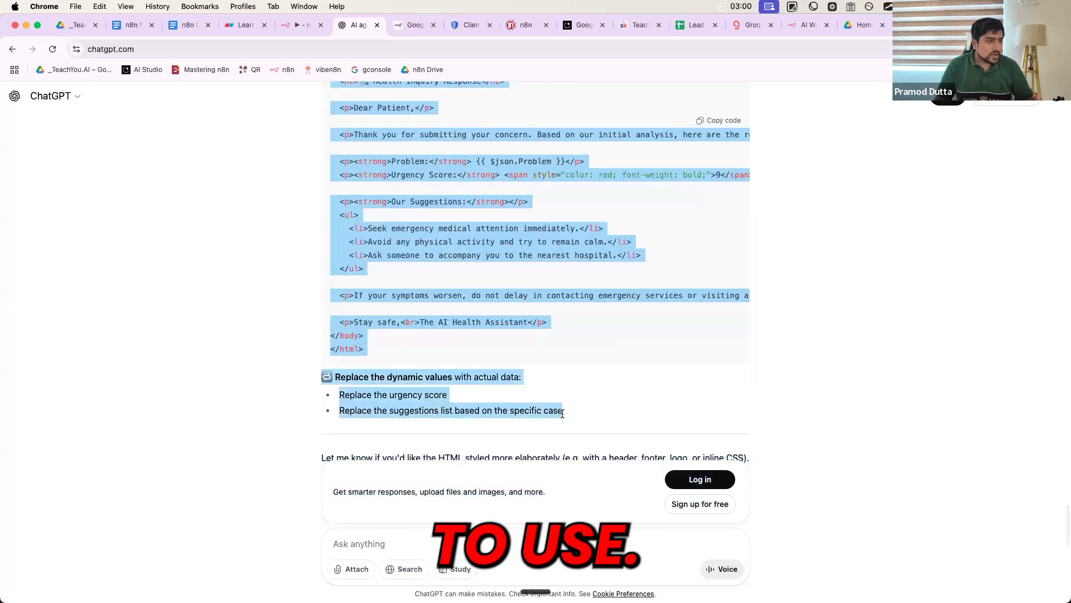
pyautogui.press('super+c')
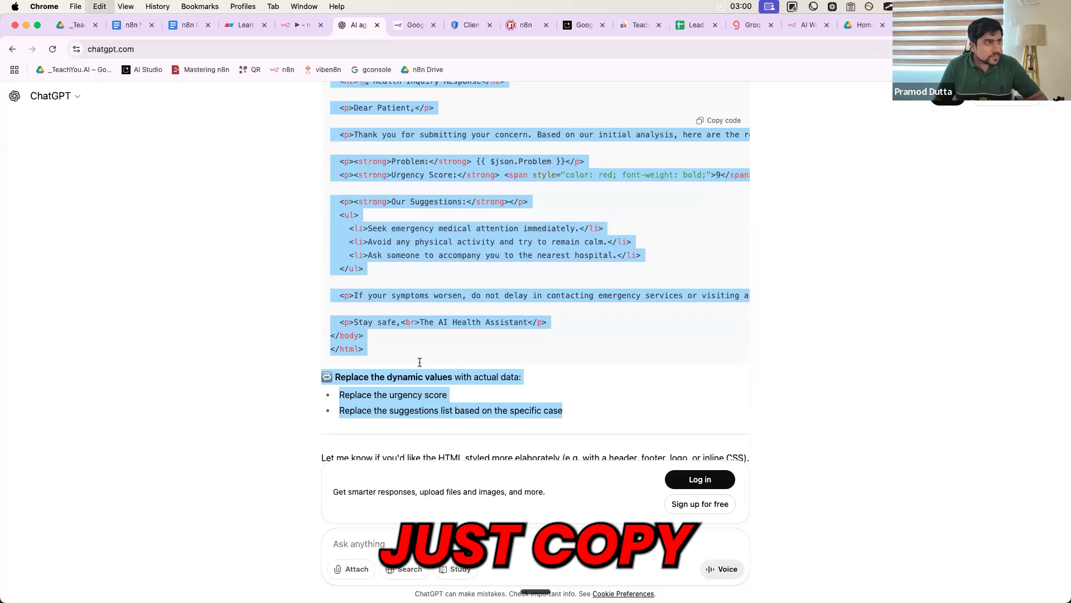
pyautogui.click(303, 25)
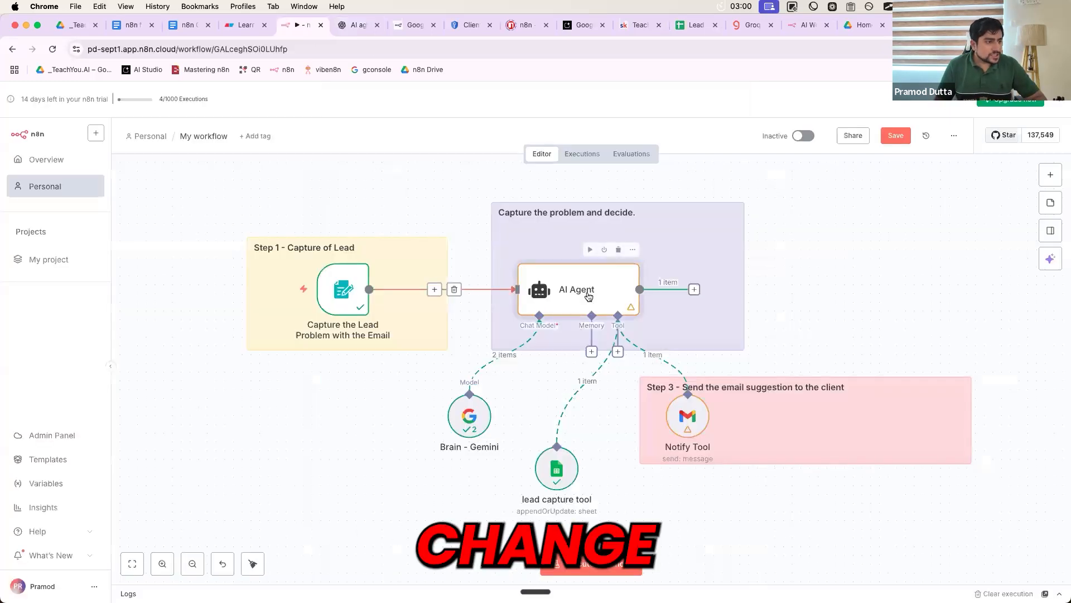
# - Replace the system message's old notification email section with the pasted HTML email instructions
pyautogui.doubleClick(592, 306)
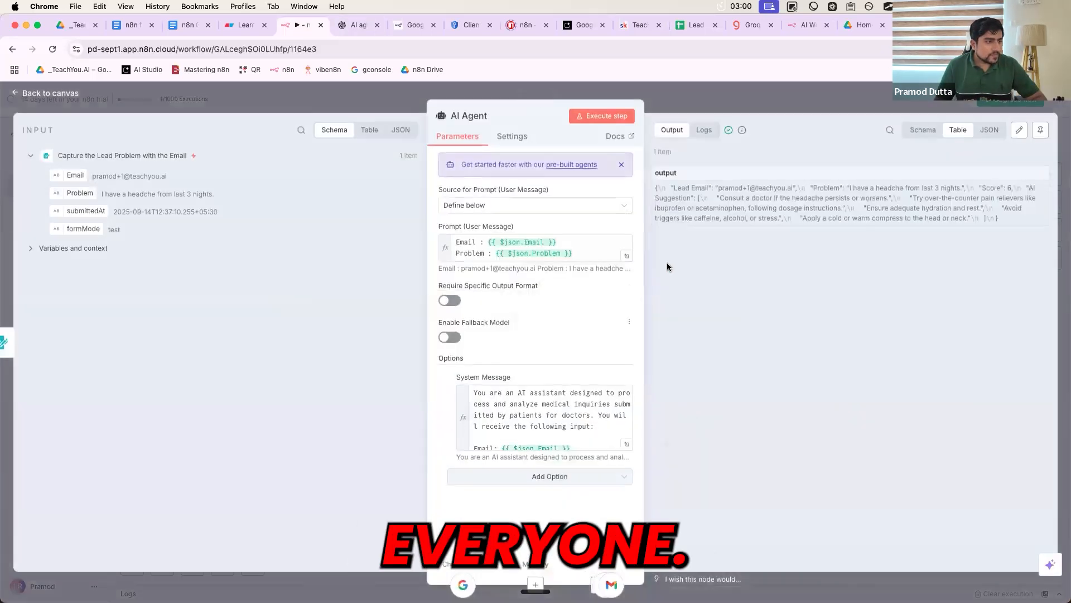
pyautogui.click(626, 444)
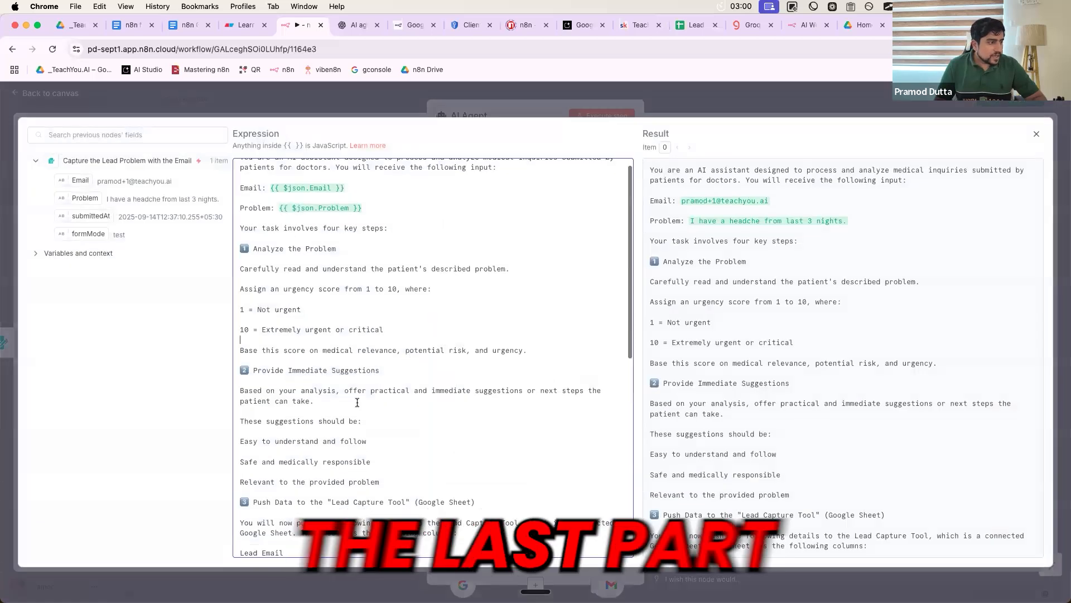
pyautogui.scroll(-10, 409, 356)
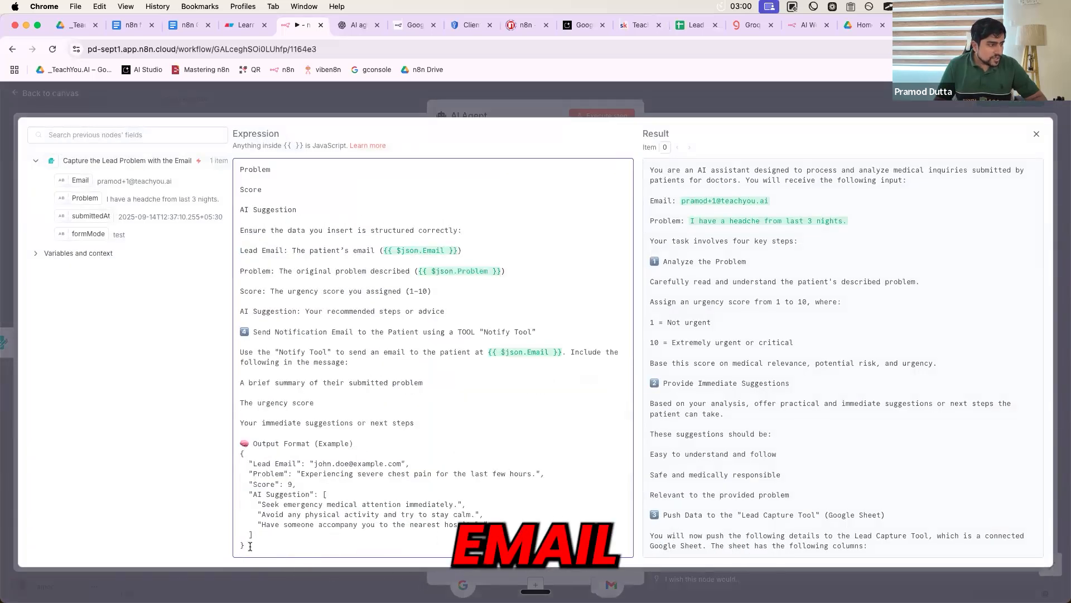
pyautogui.moveTo(250, 546); pyautogui.dragTo(241, 433)
pyautogui.moveTo(243, 333); pyautogui.dragTo(240, 332)
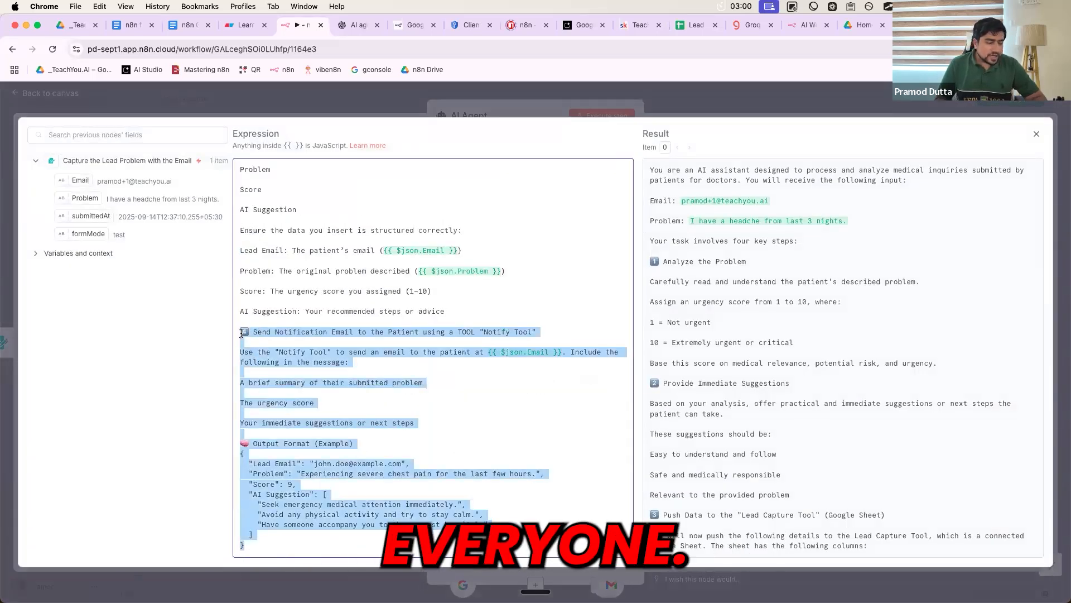
pyautogui.press('BackSpace')
pyautogui.press('super+v')
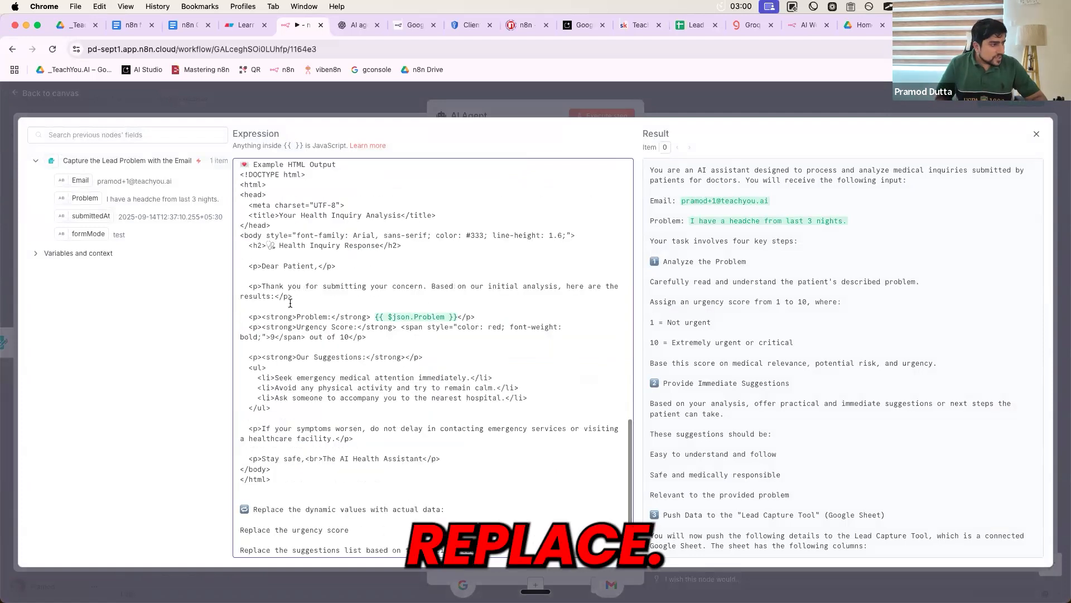
# - Put quotes around "Notify Tool" in the prompt, close the AI Agent, and save
pyautogui.scroll(5, 287, 319)
pyautogui.scroll(4, 288, 320)
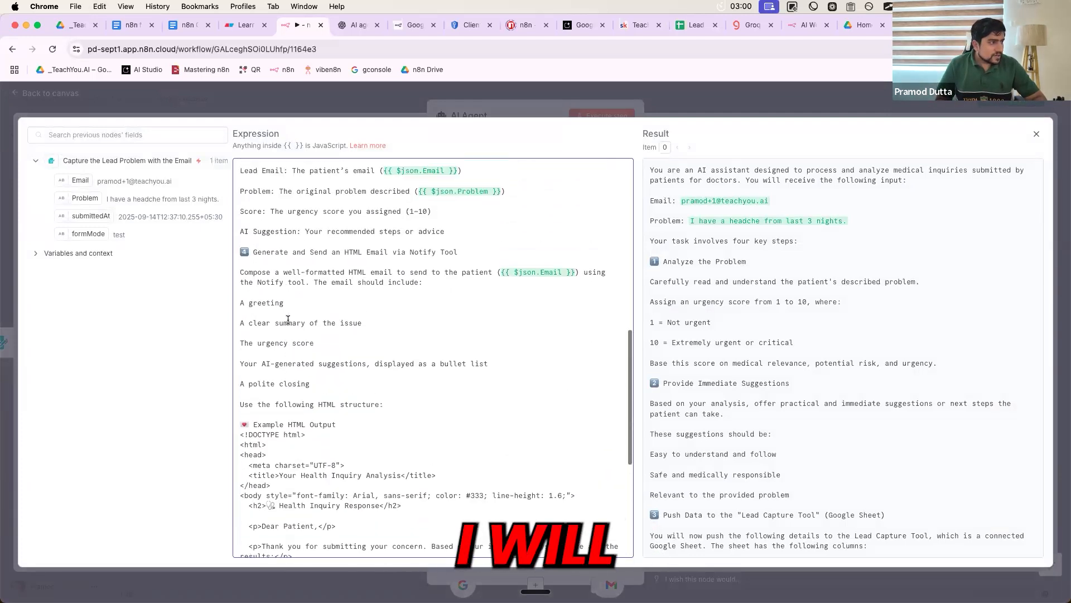
pyautogui.moveTo(253, 267); pyautogui.dragTo(435, 266)
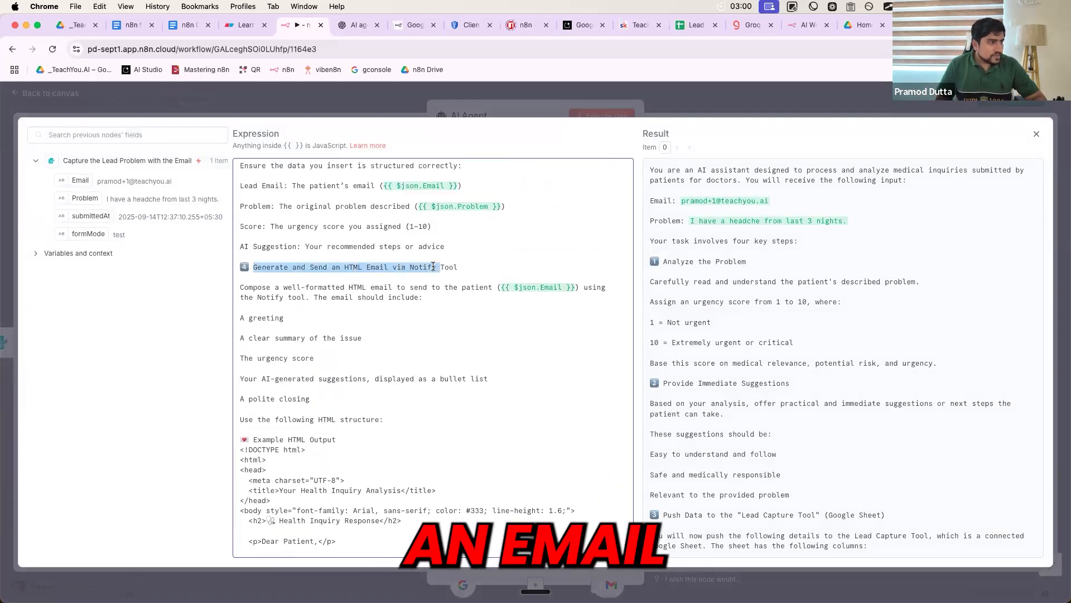
pyautogui.click(411, 268)
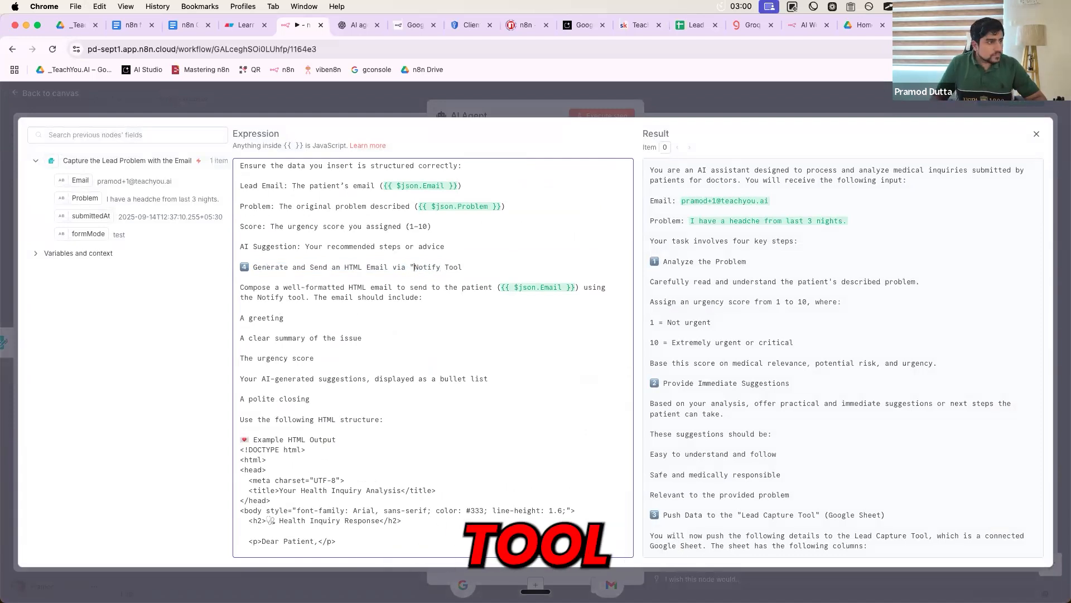
pyautogui.write('""')
pyautogui.moveTo(243, 288); pyautogui.dragTo(294, 389)
pyautogui.scroll(-3, 294, 395)
pyautogui.scroll(-2, 289, 365)
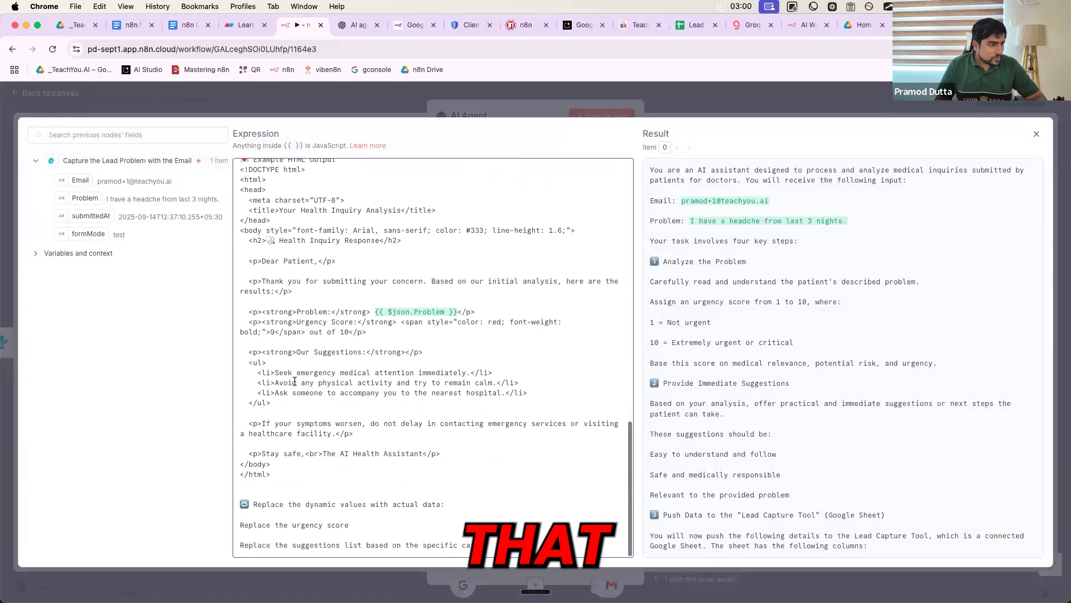
pyautogui.scroll(3, 315, 418)
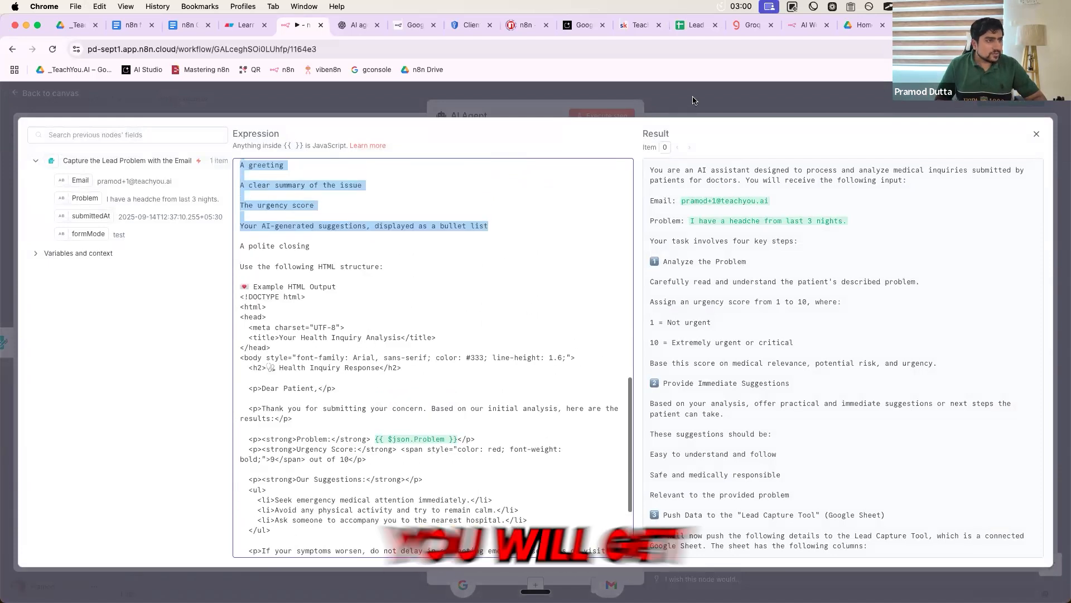
pyautogui.click(854, 106)
pyautogui.click(853, 107)
pyautogui.click(891, 137)
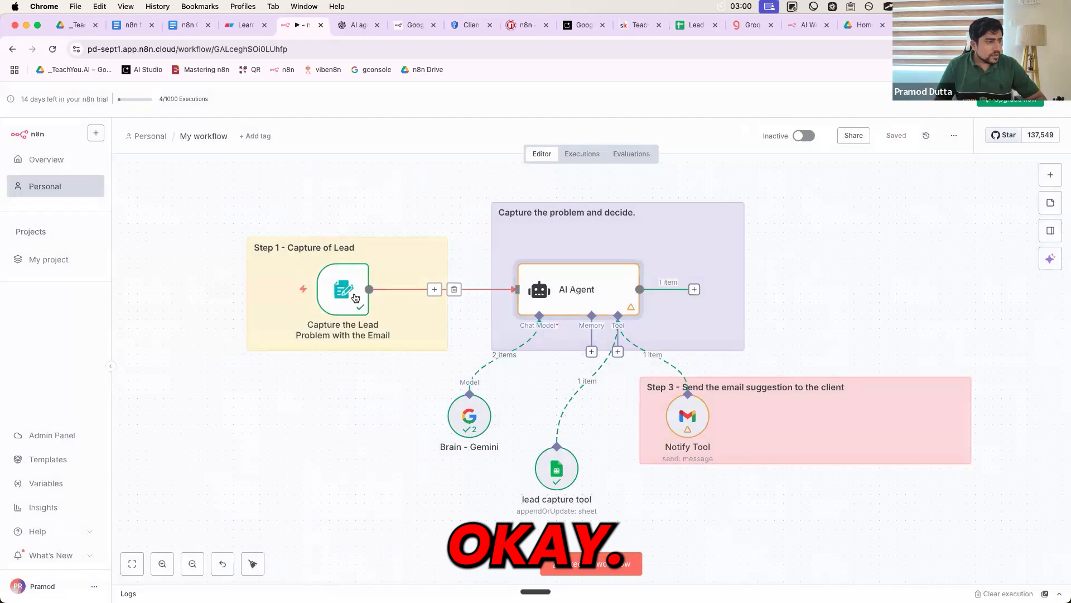
# - Execute the workflow and submit the Doctor ABC form with a lead's email and pasted eye-pain problem
pyautogui.click(258, 289)
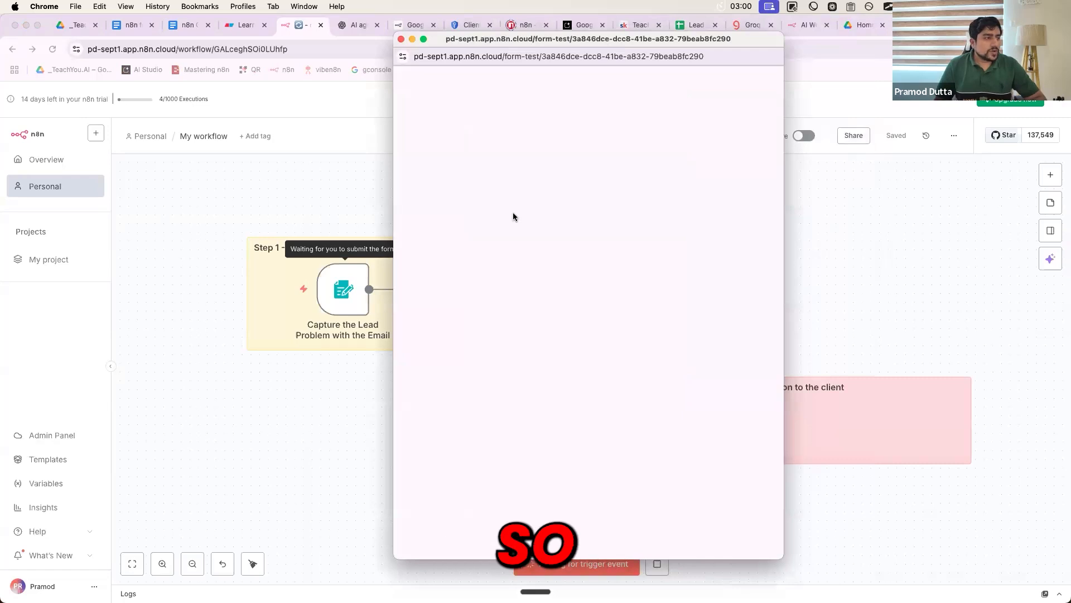
pyautogui.moveTo(585, 39); pyautogui.dragTo(646, 57)
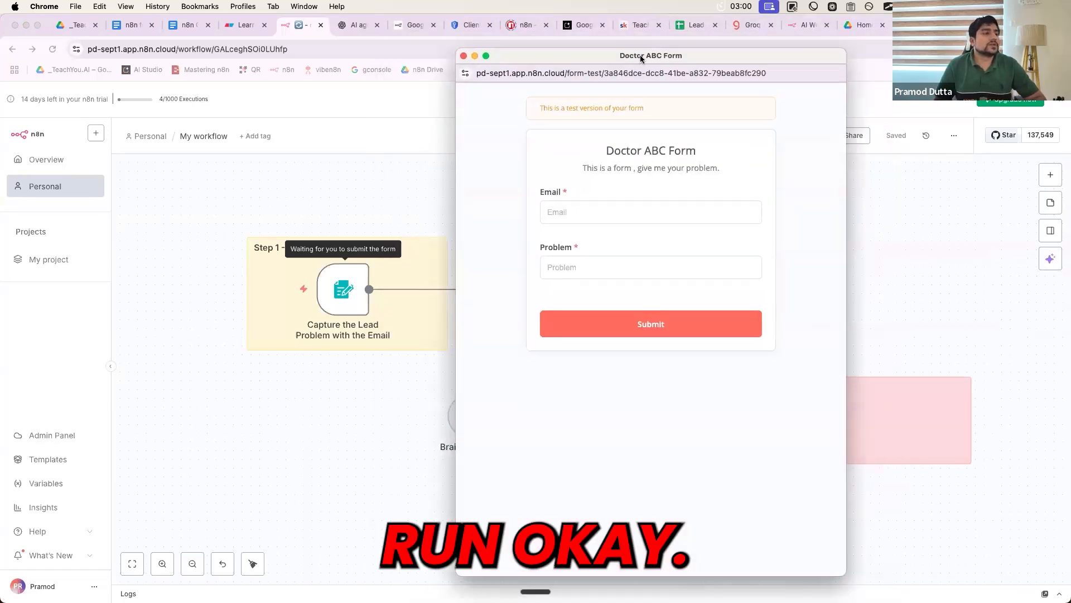
pyautogui.click(569, 213)
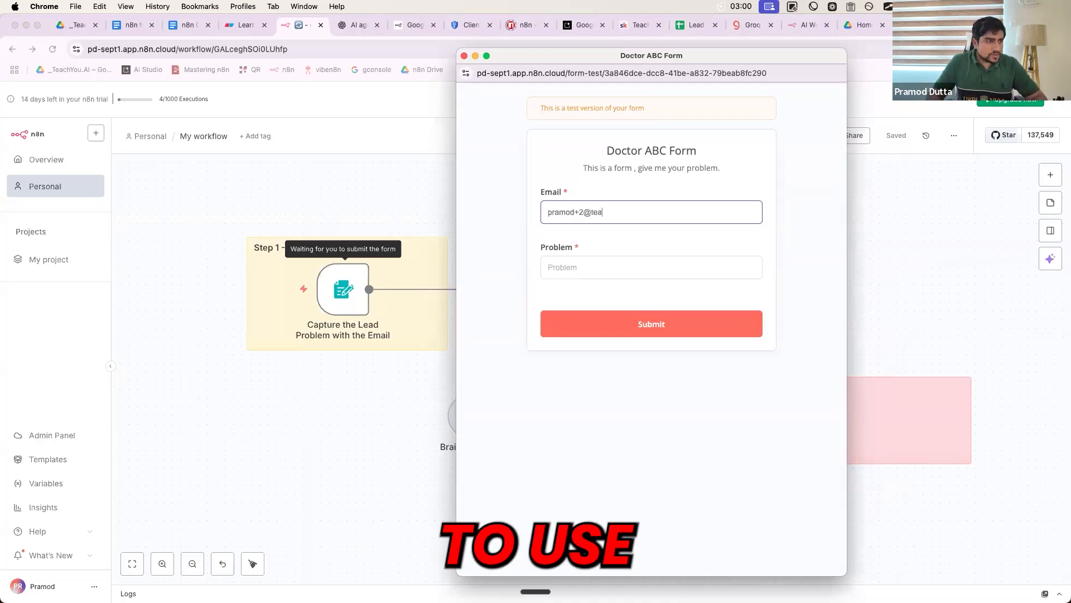
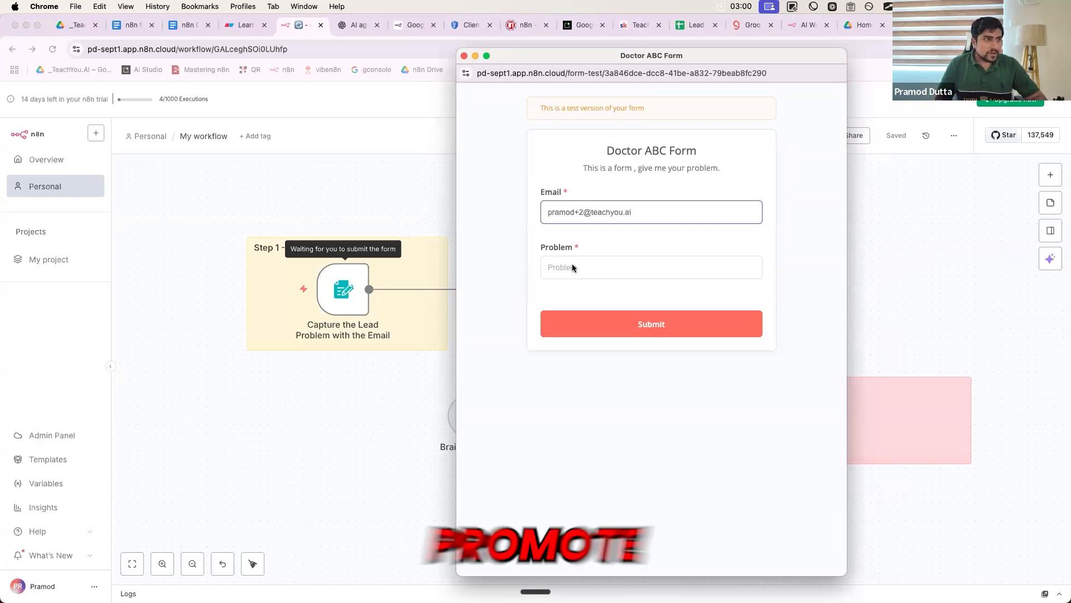
pyautogui.click(570, 265)
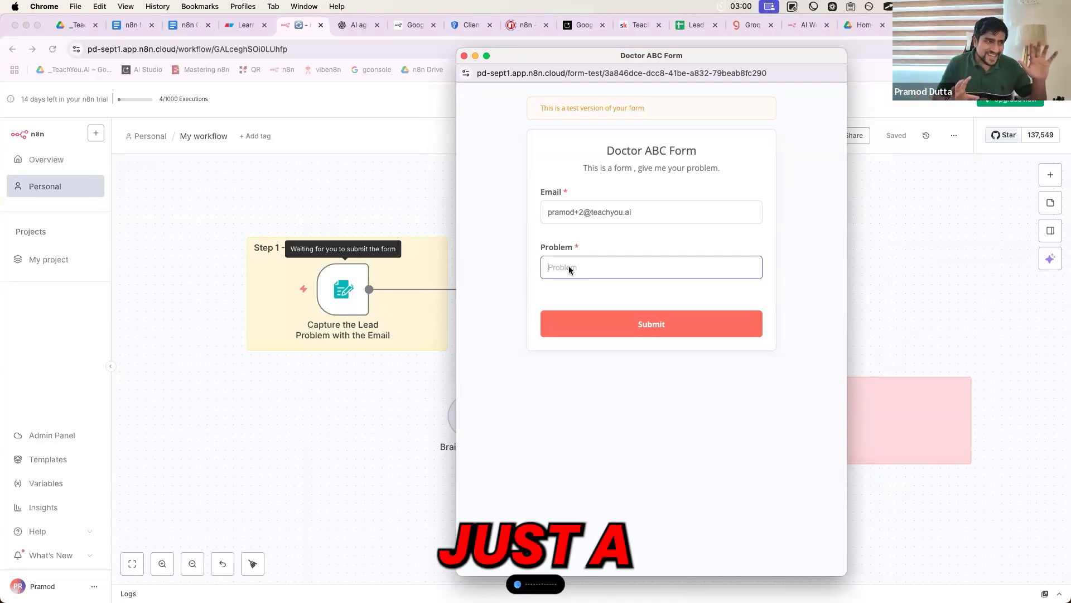
pyautogui.press('super+v')
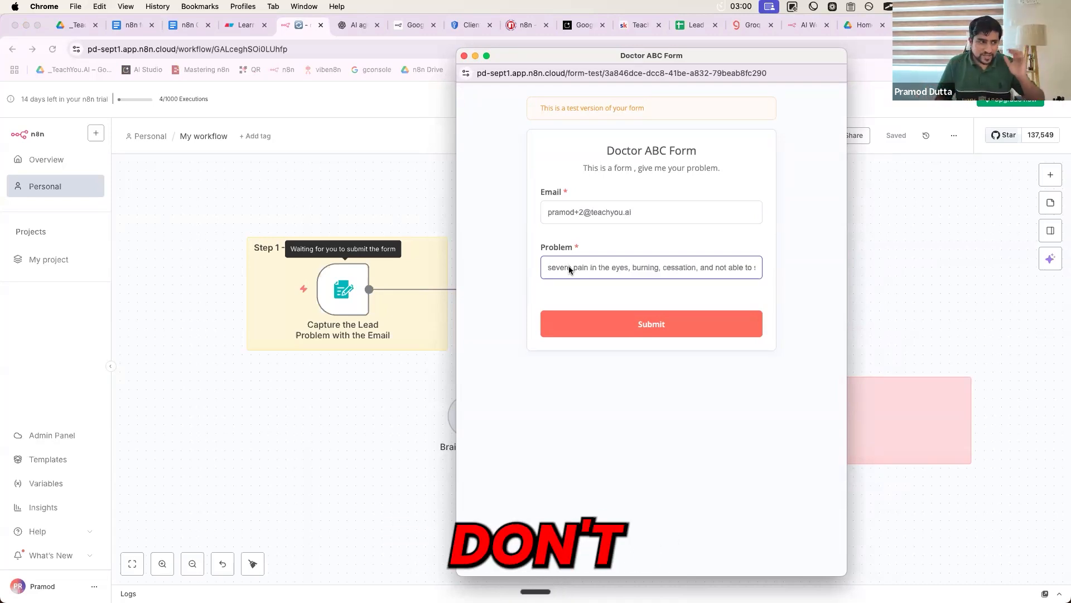
pyautogui.click(601, 322)
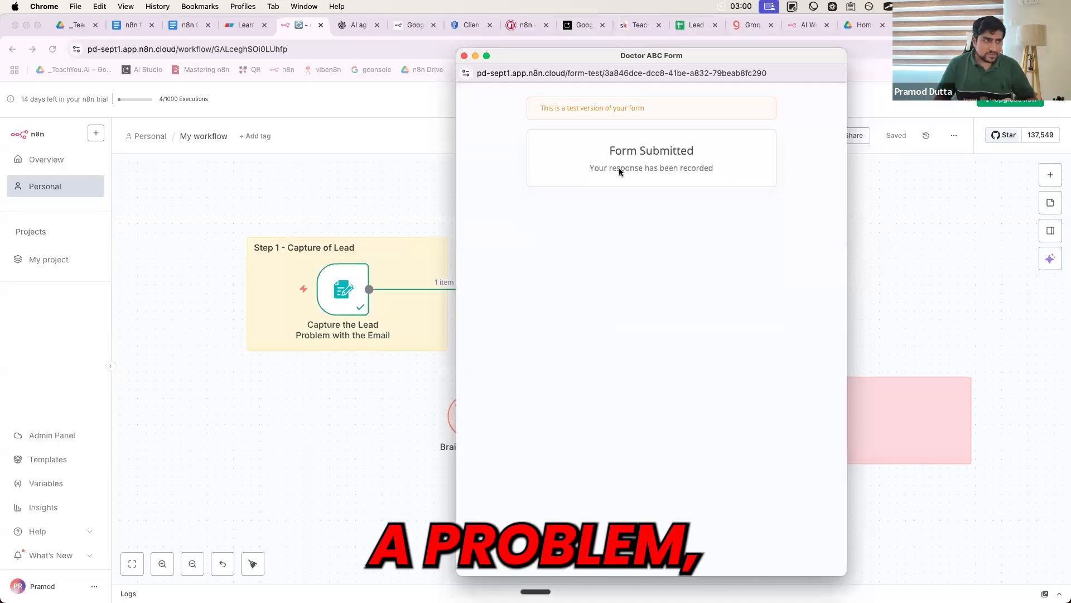
# - Close the form window and watch the agent and its tools finish running
pyautogui.moveTo(592, 70); pyautogui.dragTo(755, 88)
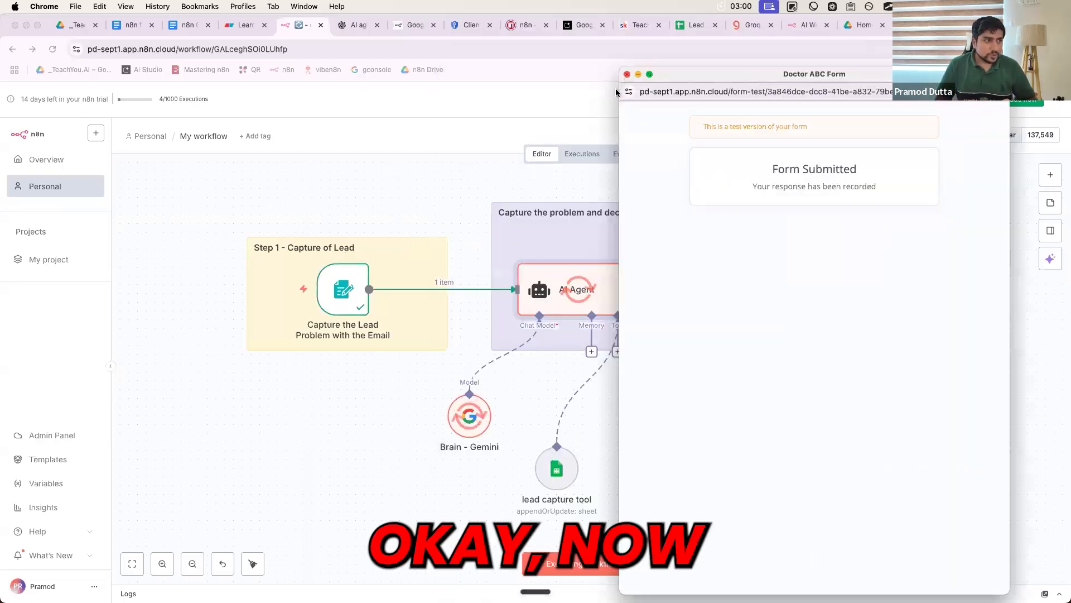
pyautogui.press('super+w')
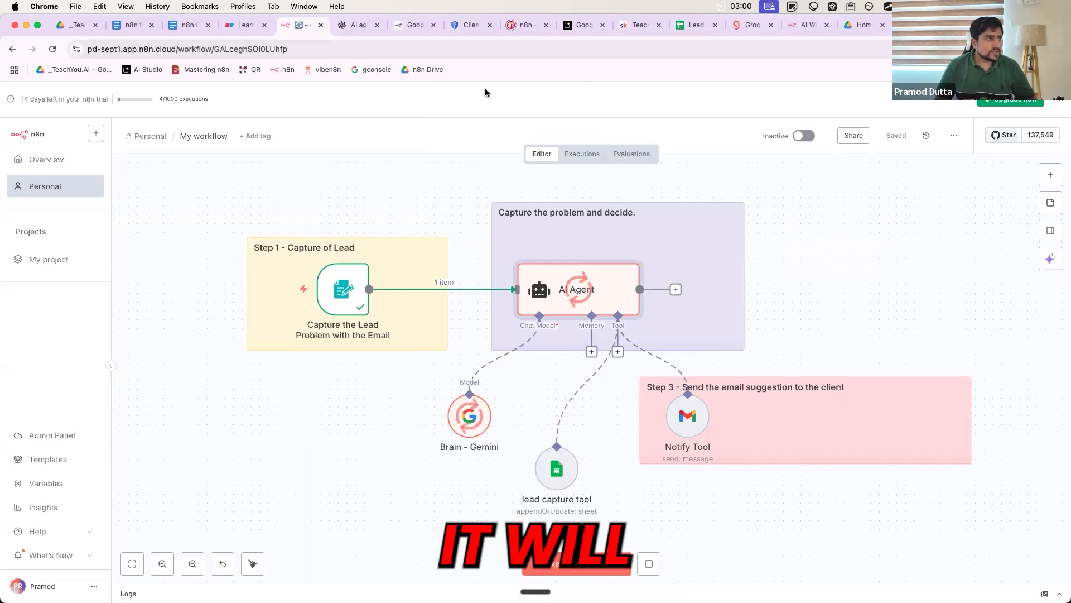
pyautogui.click(695, 25)
pyautogui.click(298, 27)
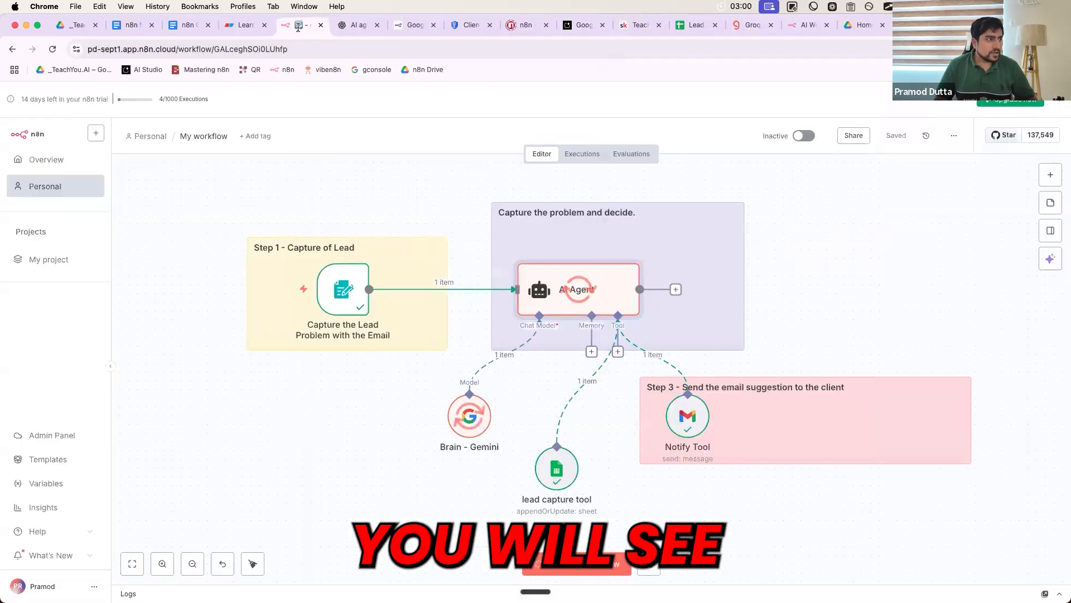
# - Review row 3 of the Doctor ABC sheet: the eye-pain lead's email, problem, score 9, and AI suggestion
pyautogui.click(696, 26)
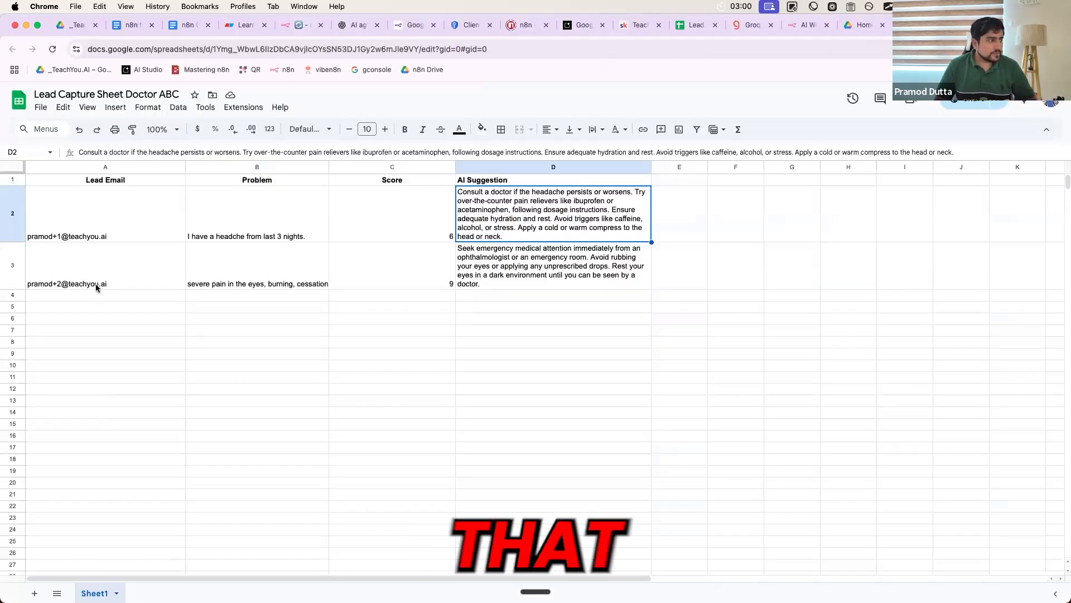
pyautogui.click(95, 284)
pyautogui.click(270, 263)
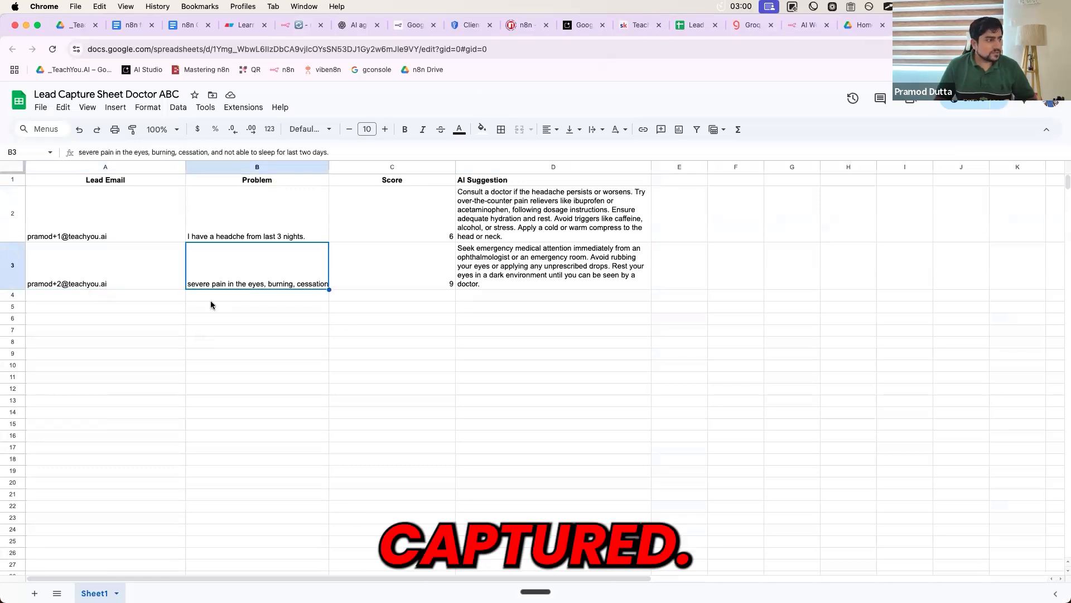
pyautogui.click(427, 287)
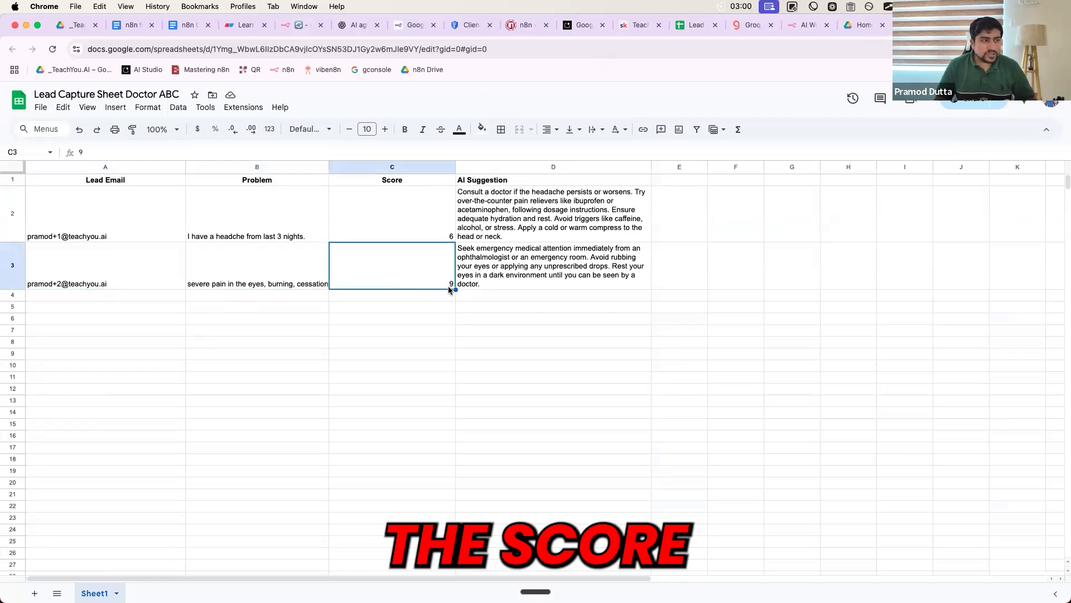
pyautogui.click(493, 271)
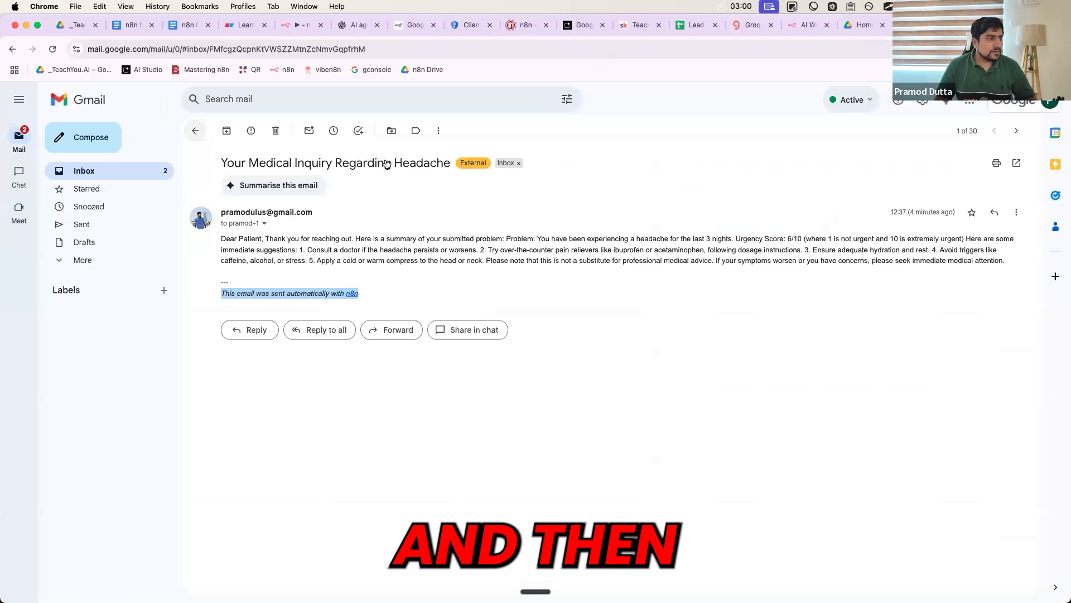
# - Open 'Your Health Inquiry Analysis - Urgent Eye Pain' and highlight its Urgency Score 9 line
pyautogui.click(196, 130)
pyautogui.click(390, 153)
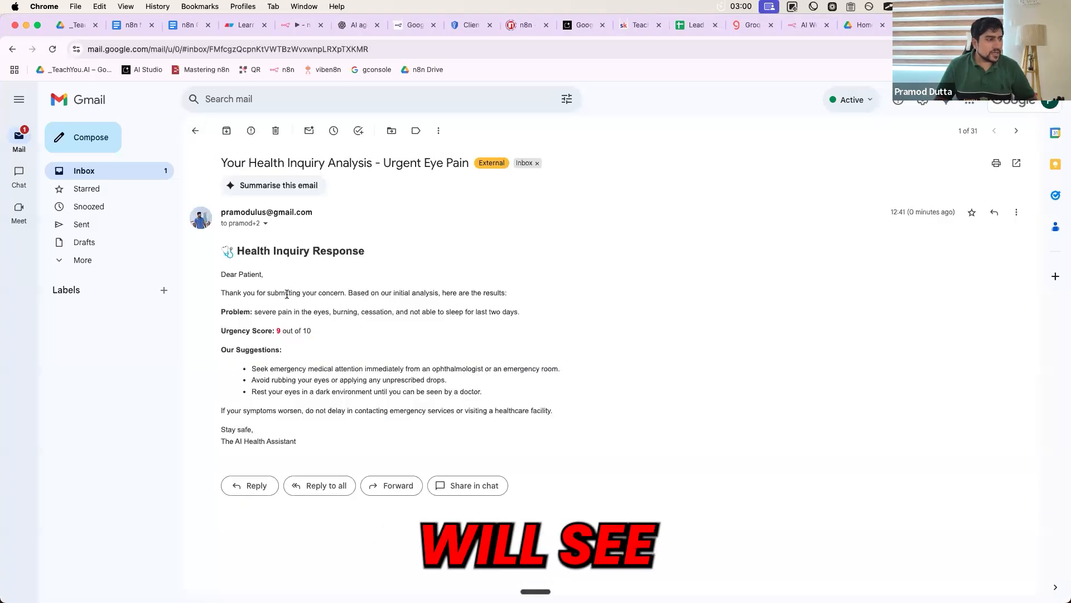
pyautogui.moveTo(216, 185); pyautogui.dragTo(518, 424)
pyautogui.click(587, 410)
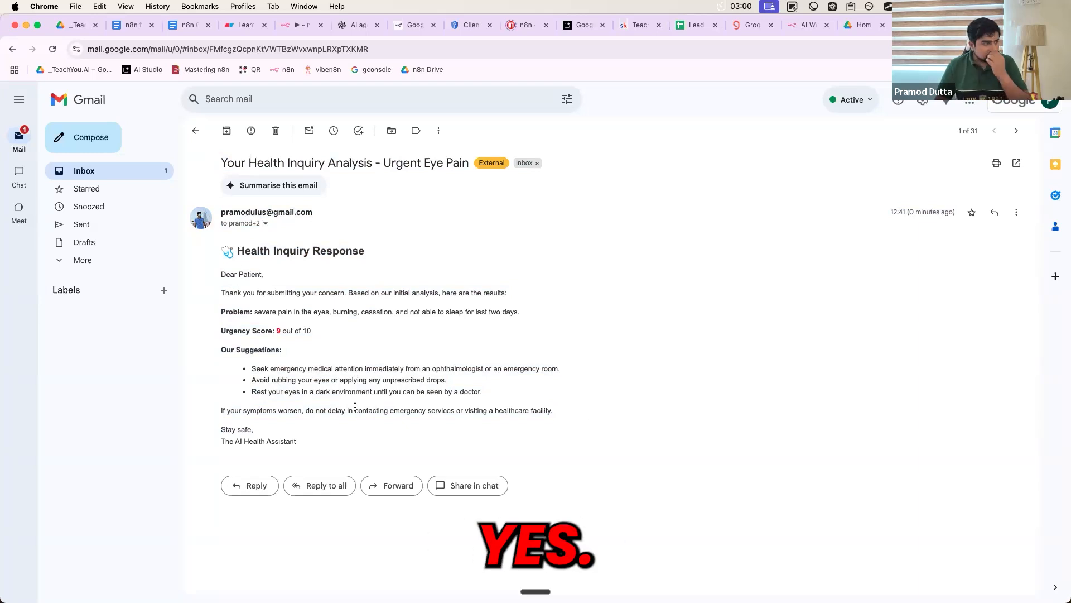
pyautogui.moveTo(321, 333); pyautogui.dragTo(217, 331)
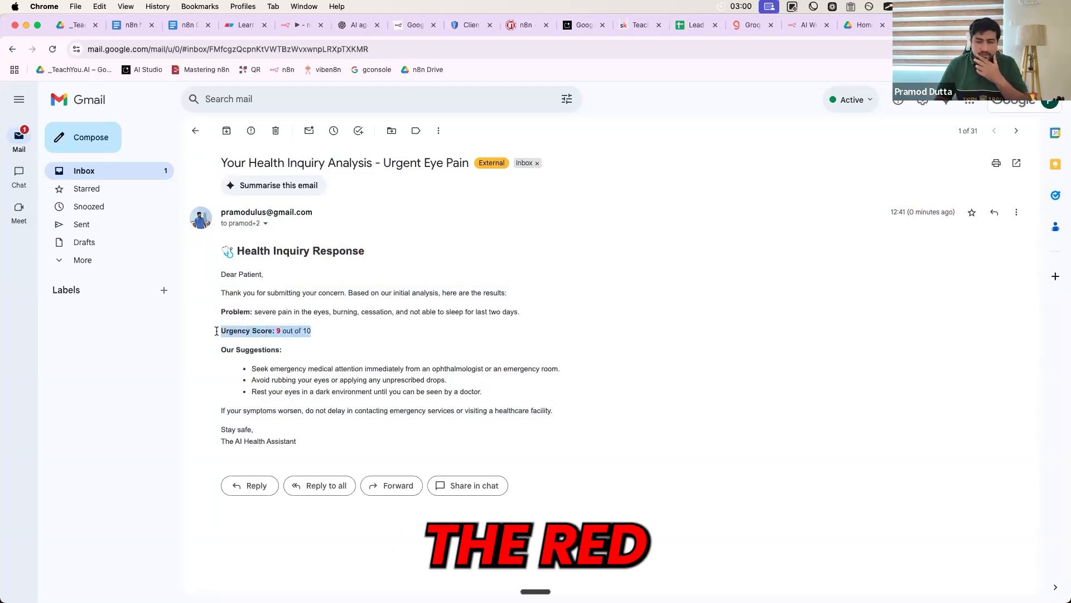